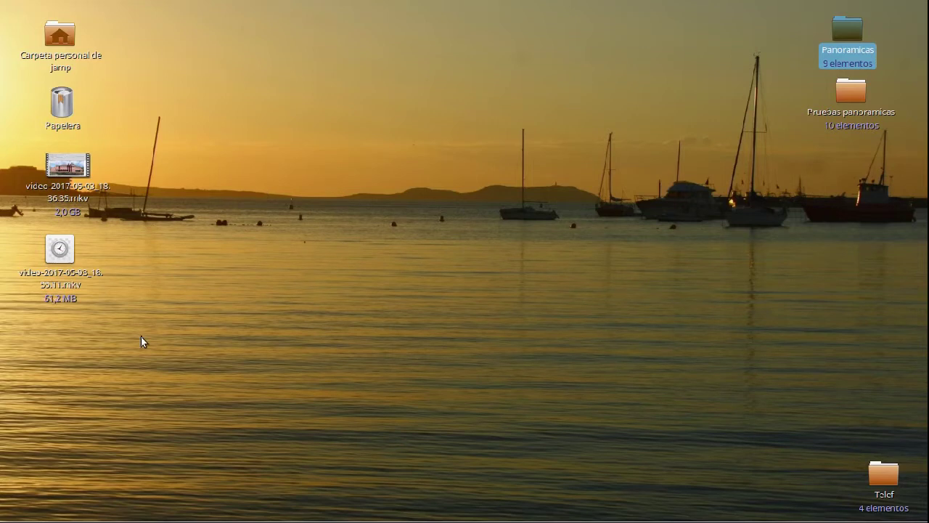
Switch to the Hugin Tutorials page in Chrome and look through the list of English tutorials
mouse_move(193, 507)
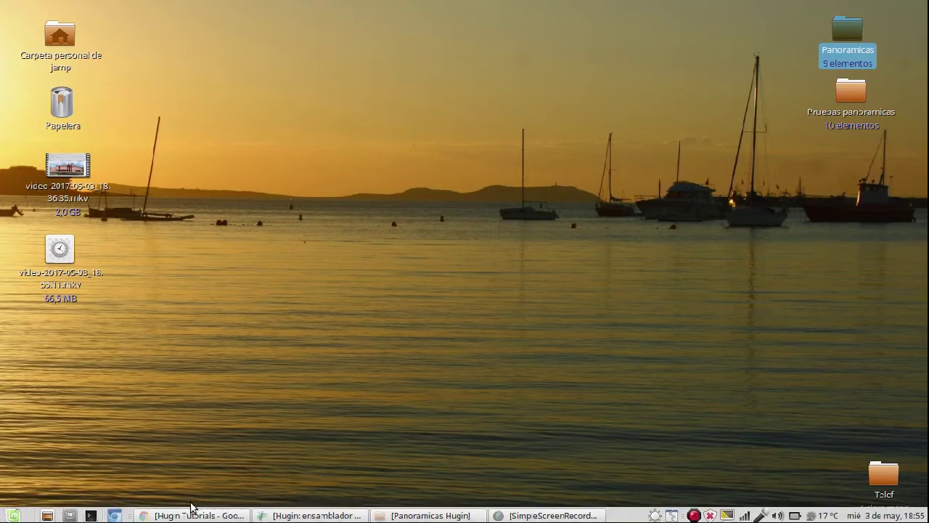
mouse_move(220, 520)
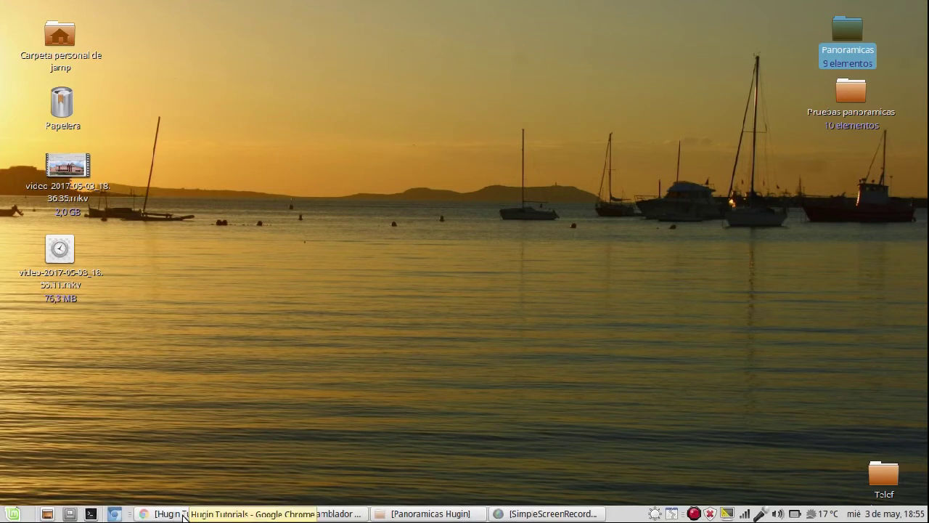
click(184, 513)
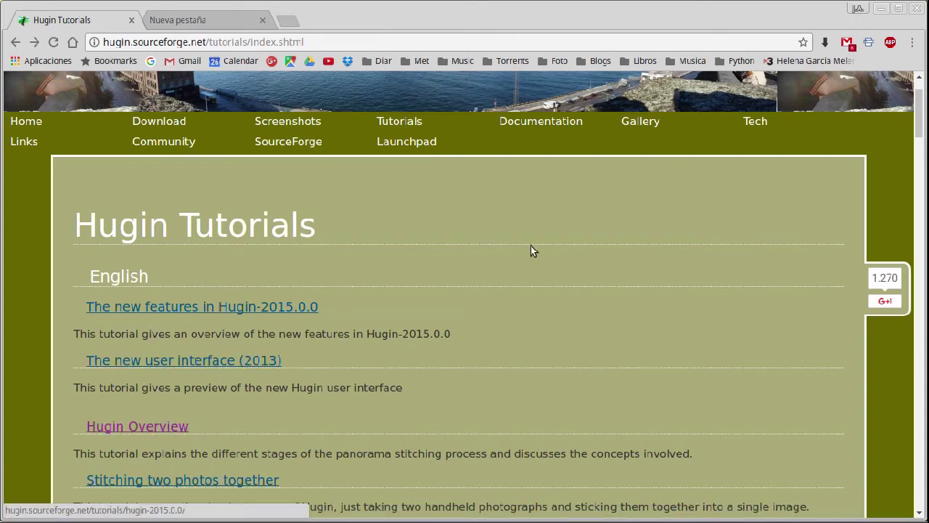
scroll(579, 281, up, 2)
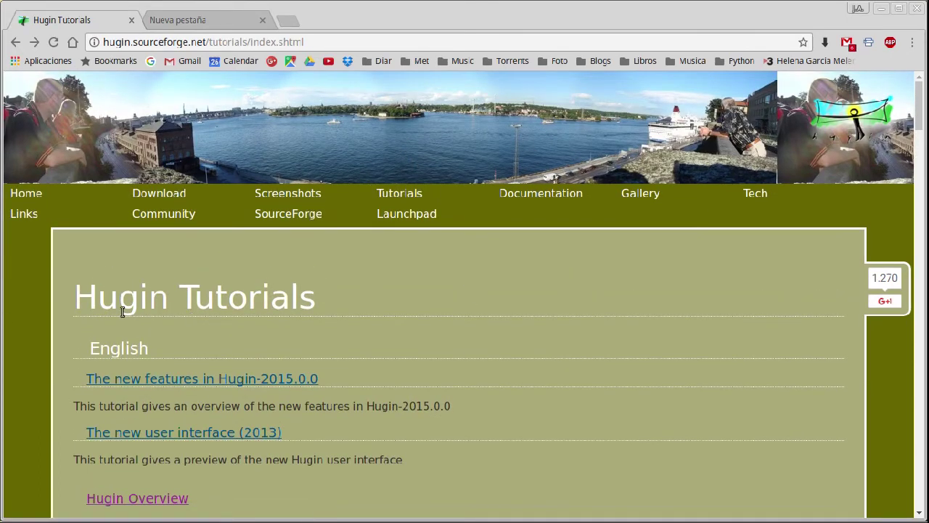
scroll(372, 283, down, 6)
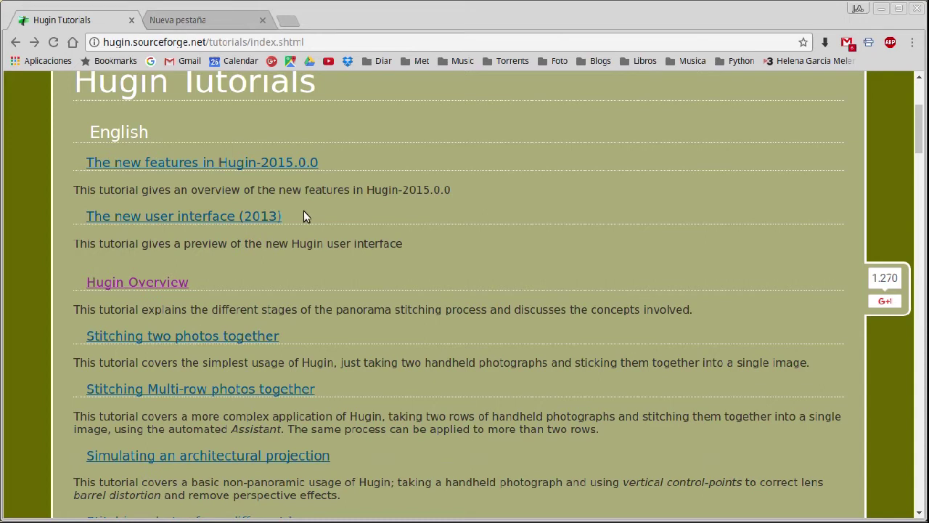
scroll(218, 276, down, 2)
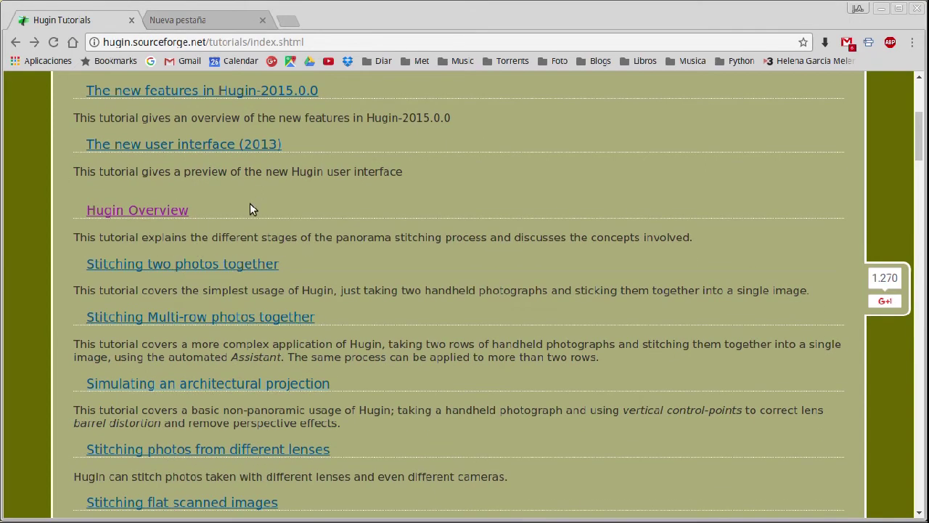
Open the Hugin Overview tutorial, skim its sections on collecting images and checking the camera, and return to the tutorial list
click(147, 209)
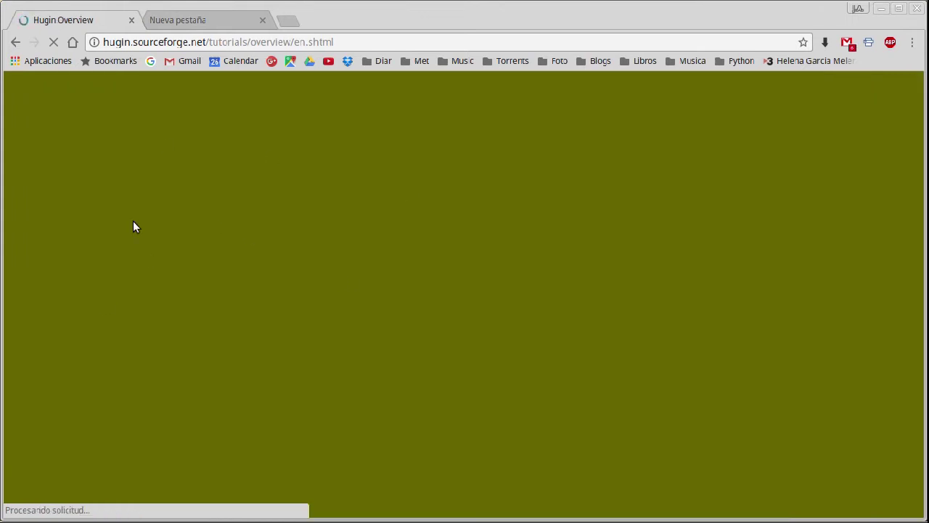
scroll(216, 232, down, 4)
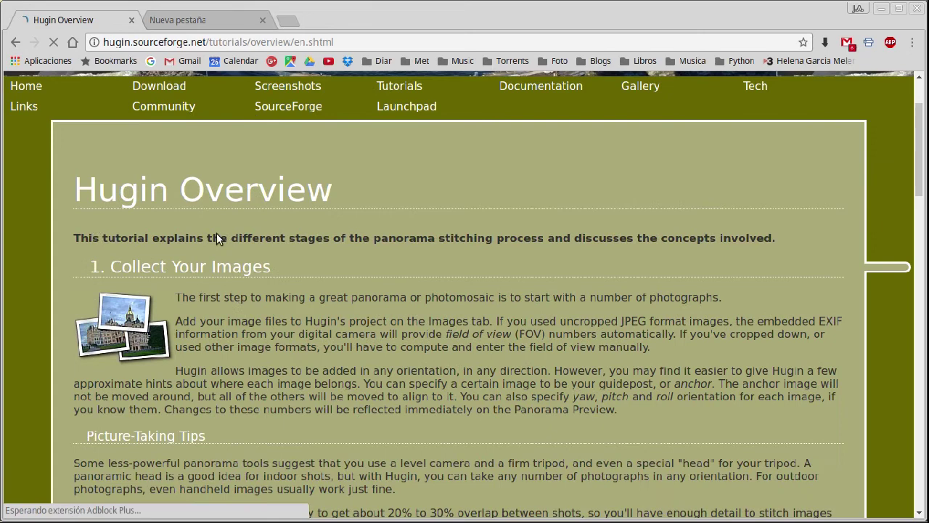
scroll(209, 206, down, 6)
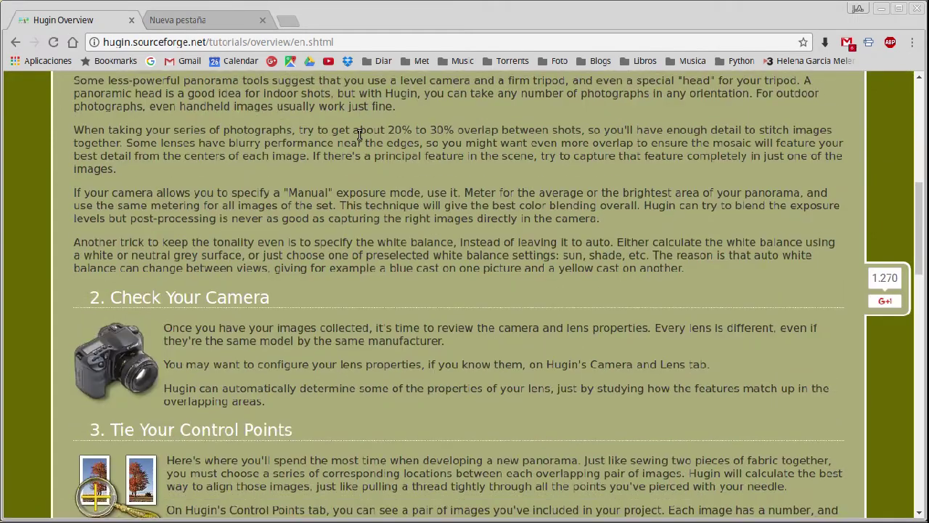
click(15, 41)
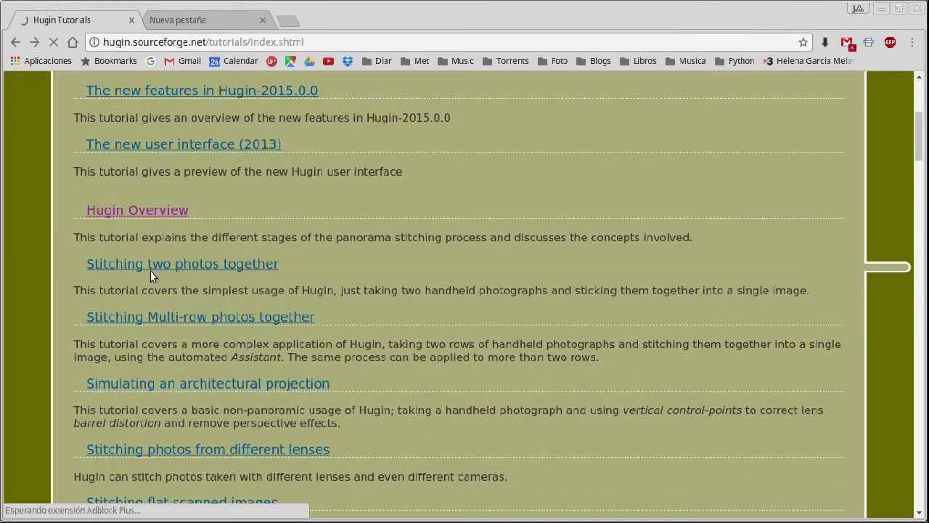
Open the "Stitching two photos together" tutorial and read its introduction and the part on adding individual images
click(147, 262)
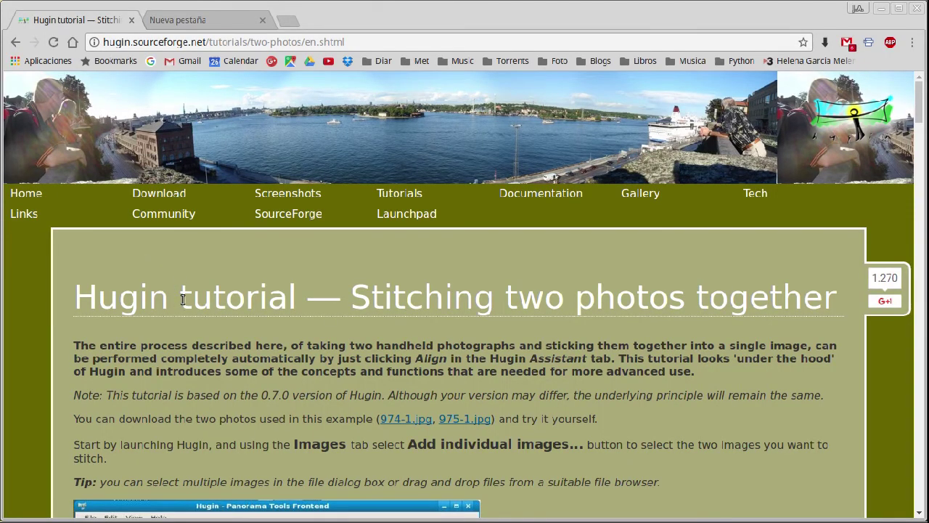
scroll(374, 341, down, 2)
scroll(373, 335, down, 3)
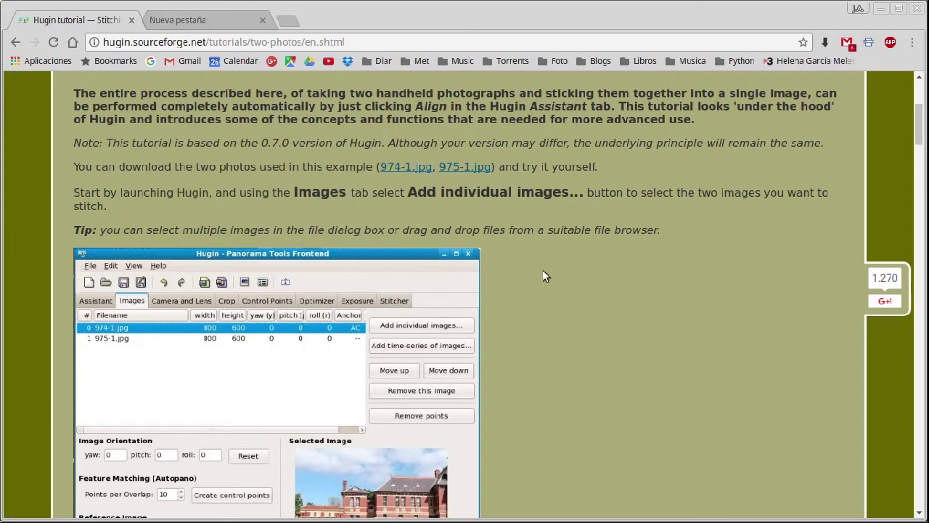
scroll(536, 271, down, 5)
scroll(536, 273, up, 6)
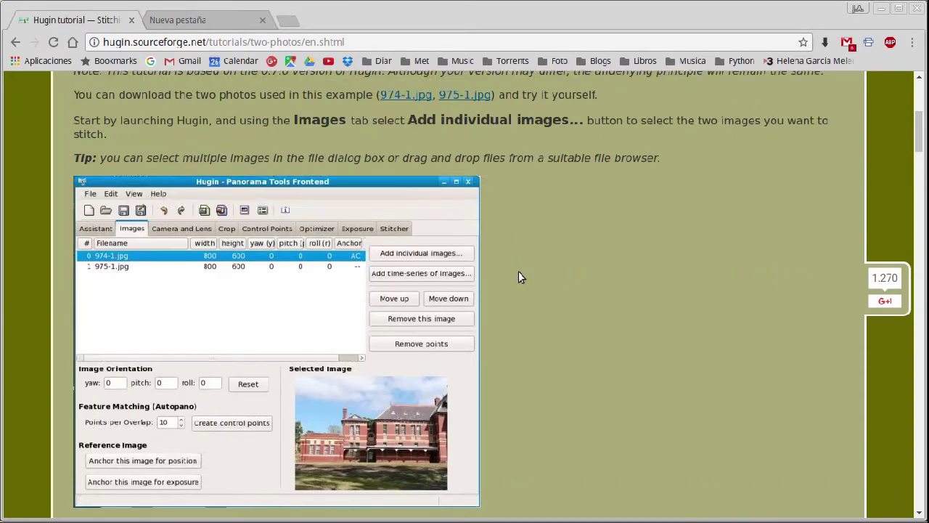
Switch to the Hugin panorama stitcher and load the images 974-1.jpg and 975-1.jpg from the "Hugin 01 2 imagenes" folder
click(881, 9)
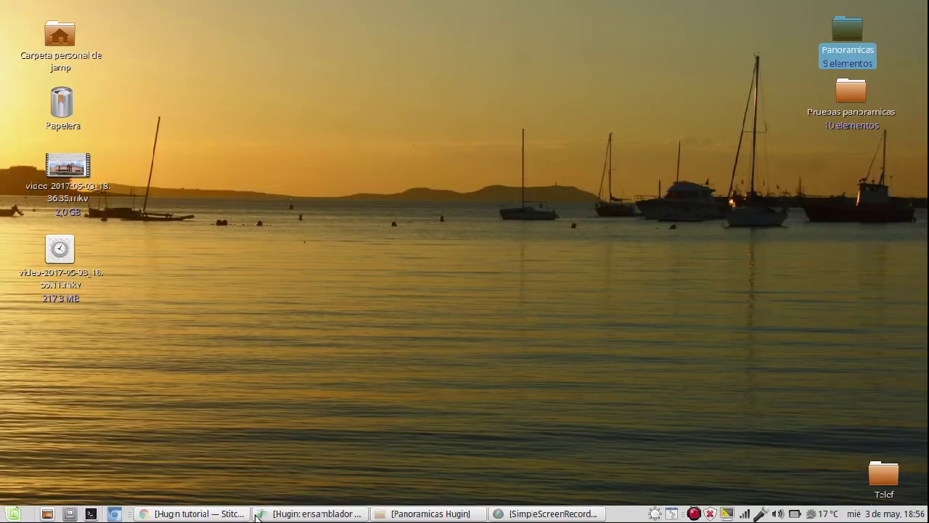
click(317, 513)
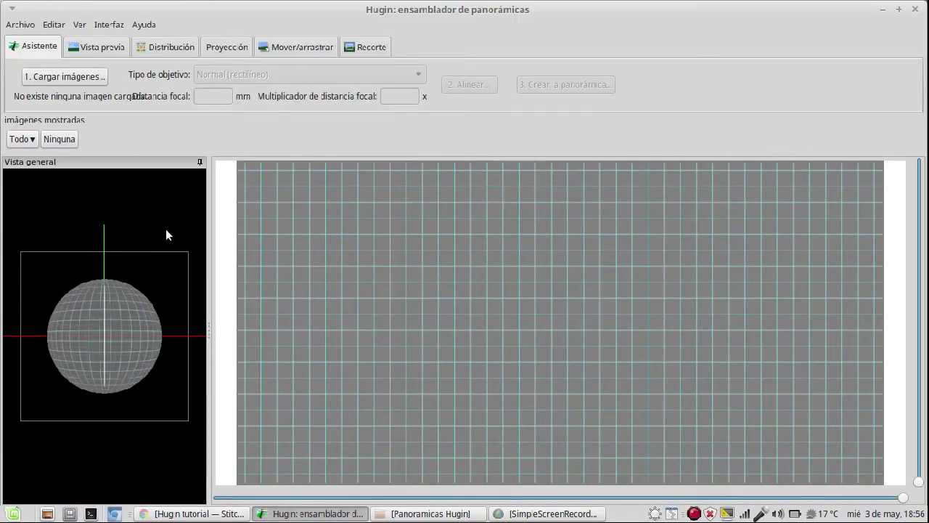
click(96, 79)
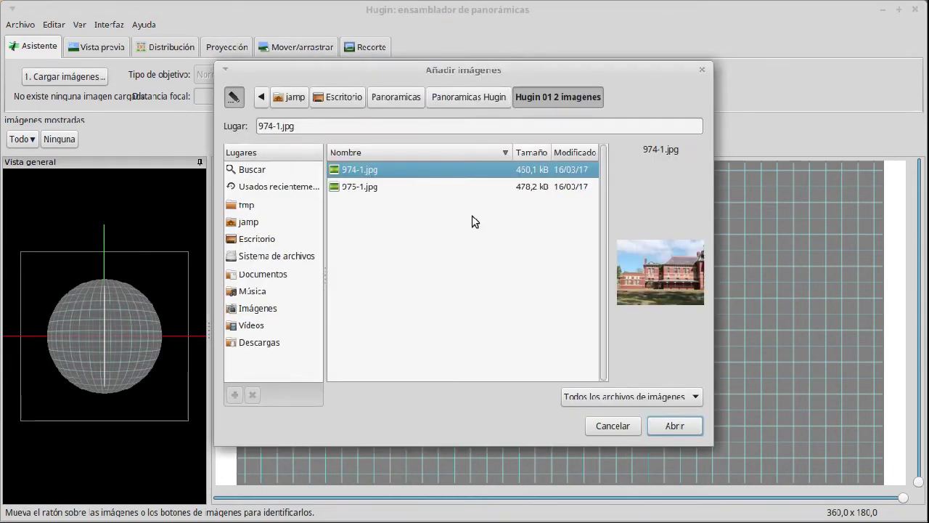
shift+click(376, 186)
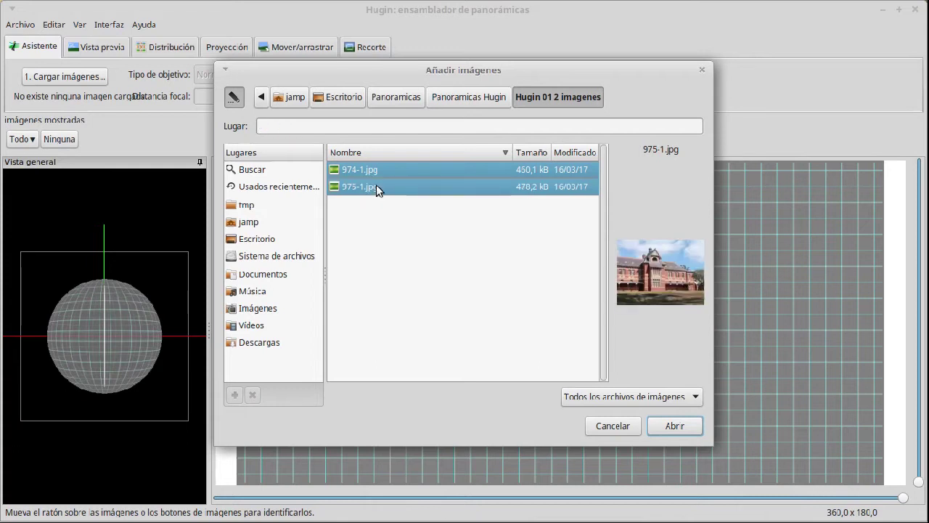
click(682, 428)
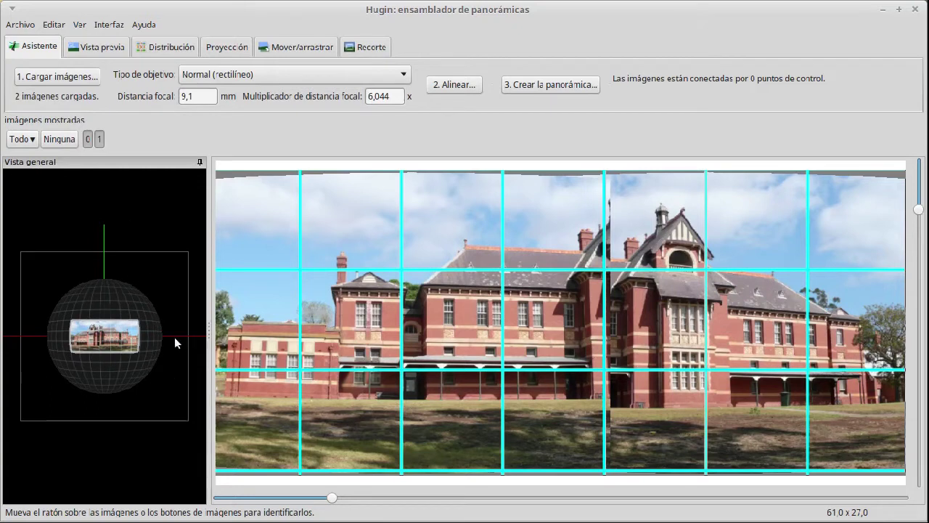
Review the available lens types for the loaded images and keep Normal (rectilíneo)
mouse_move(183, 340)
mouse_down()
mouse_move(109, 374)
mouse_move(100, 399)
mouse_move(191, 276)
mouse_move(48, 411)
mouse_move(29, 312)
mouse_move(120, 422)
mouse_move(182, 357)
mouse_move(183, 346)
mouse_move(136, 366)
mouse_move(153, 338)
mouse_move(191, 349)
mouse_up()
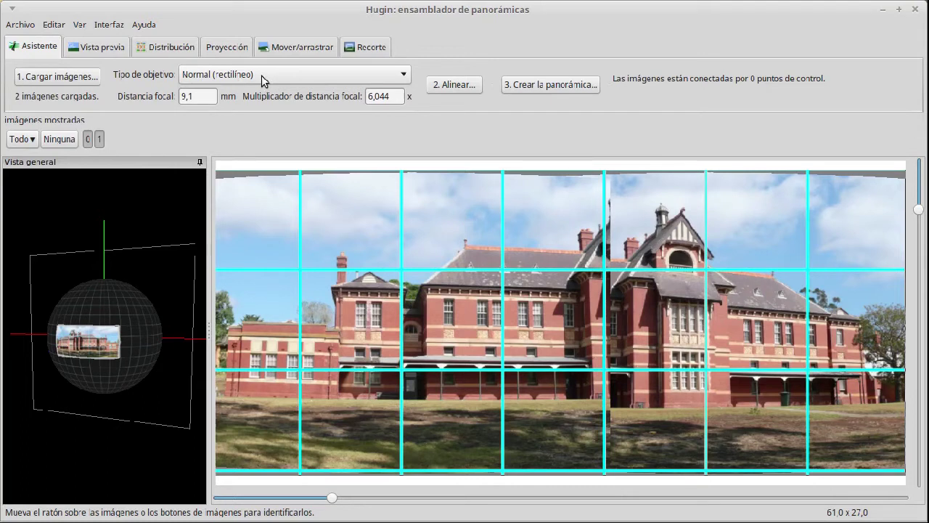
click(400, 78)
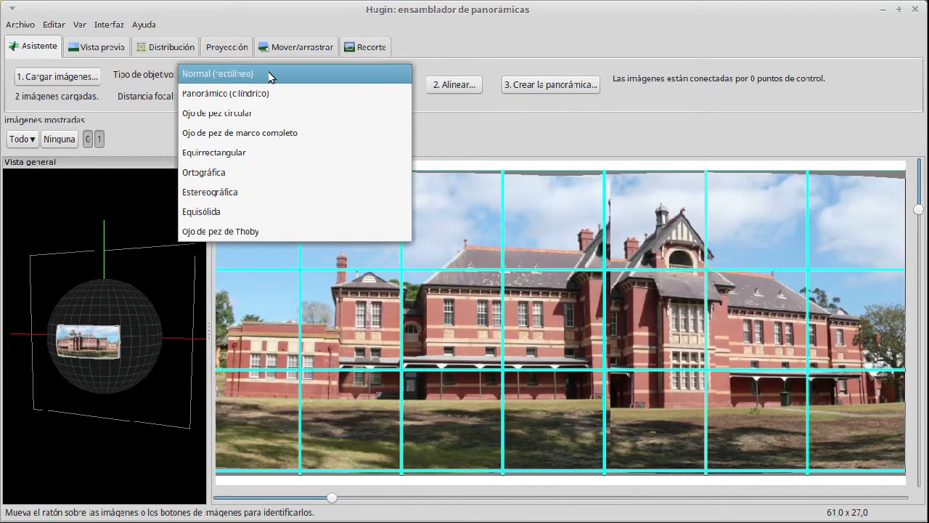
click(247, 79)
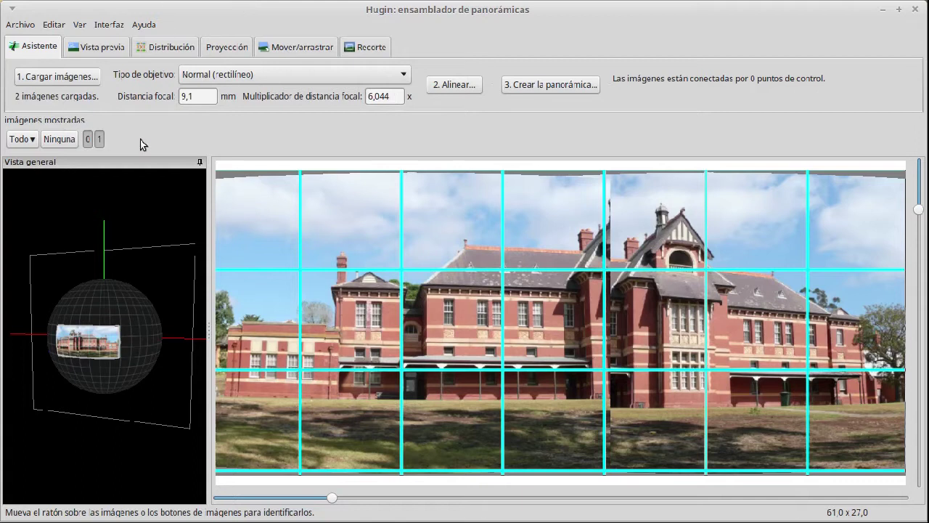
Toggle the display of all images and of images 0 and 1 individually, leaving both shown in the preview
click(18, 140)
click(61, 145)
click(25, 140)
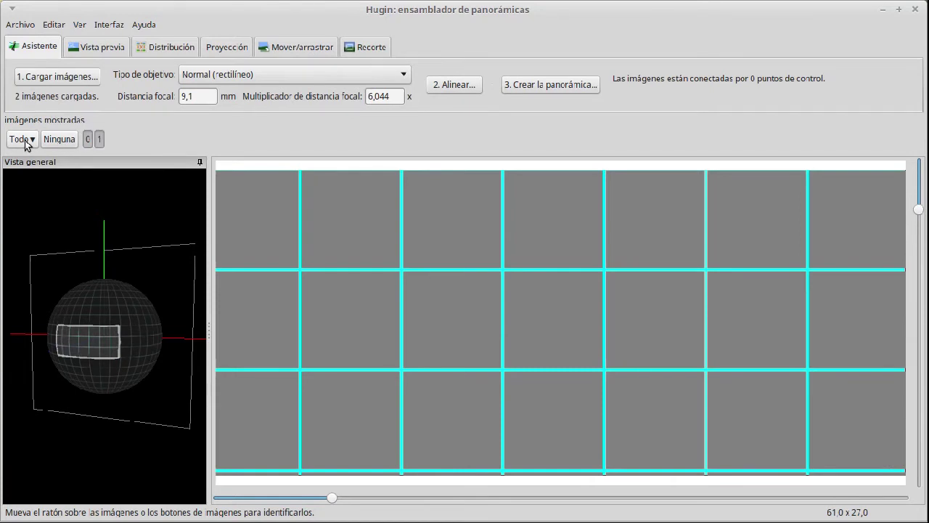
click(89, 140)
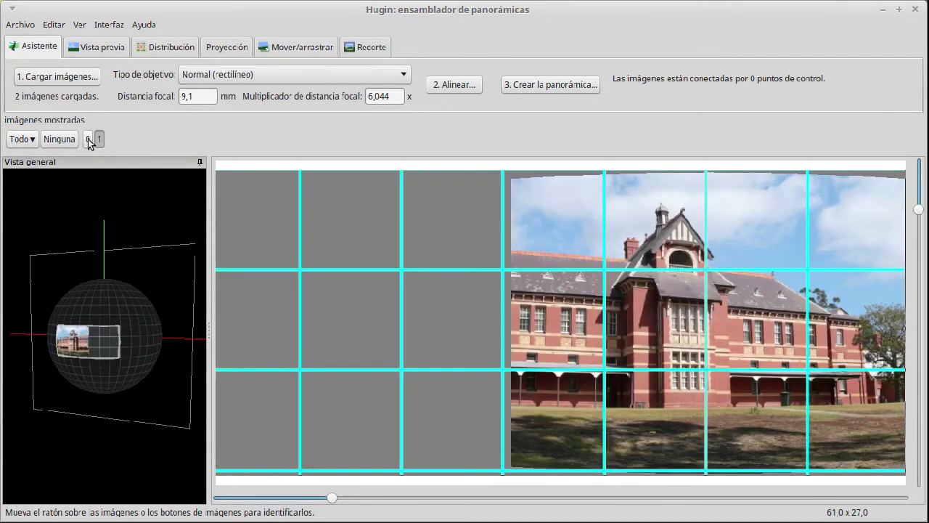
click(90, 143)
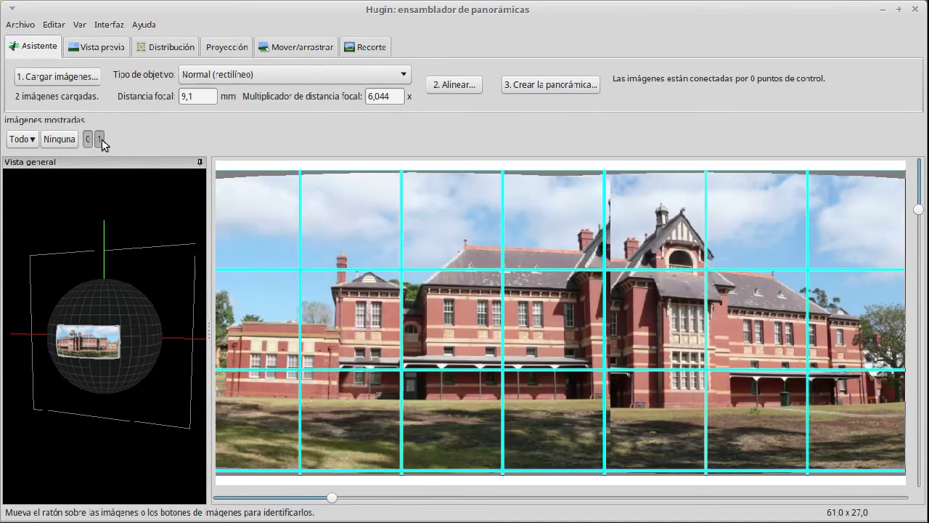
click(101, 140)
click(101, 140)
Align the two loaded images automatically and inspect the result on the overview sphere from several angles
click(451, 88)
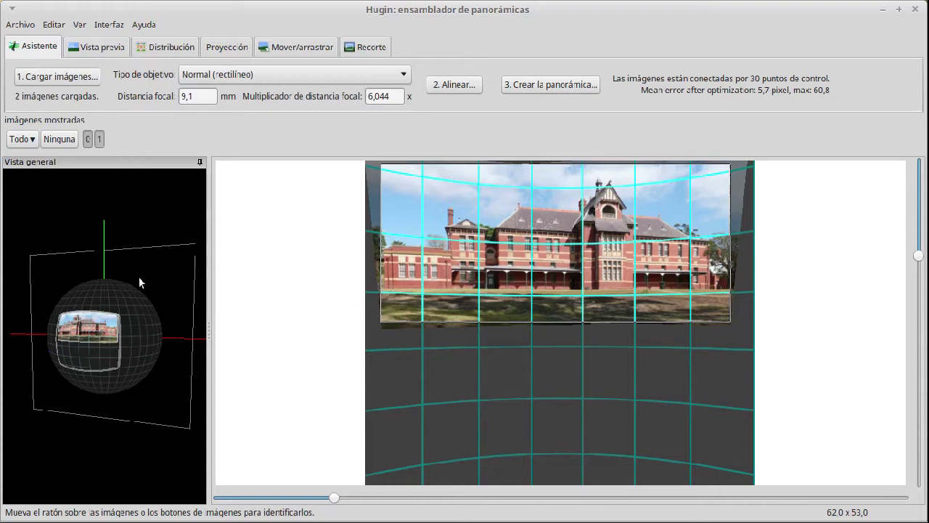
drag(96, 247, 130, 246)
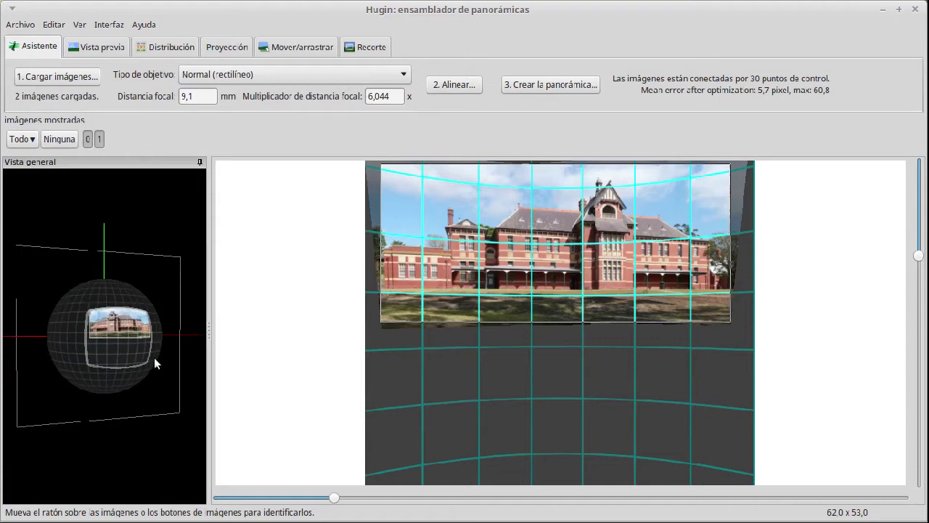
drag(174, 337, 108, 323)
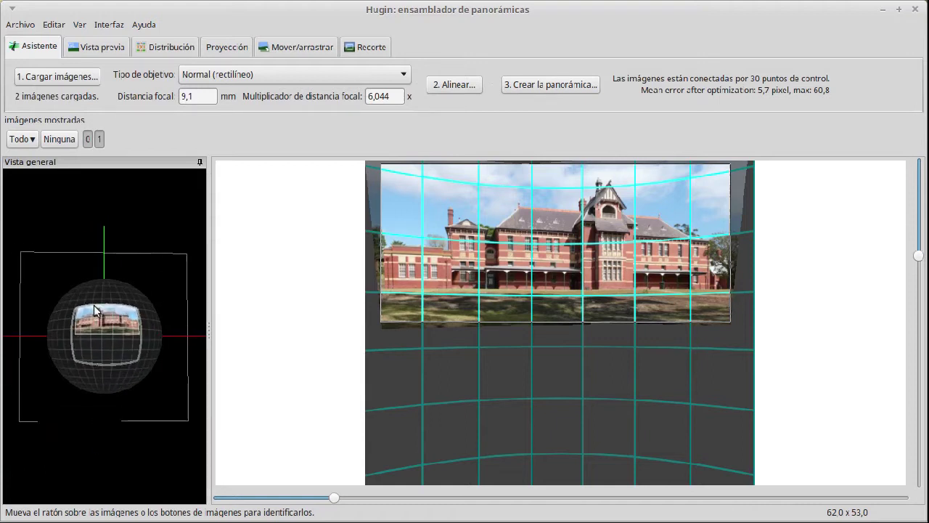
drag(183, 347, 160, 359)
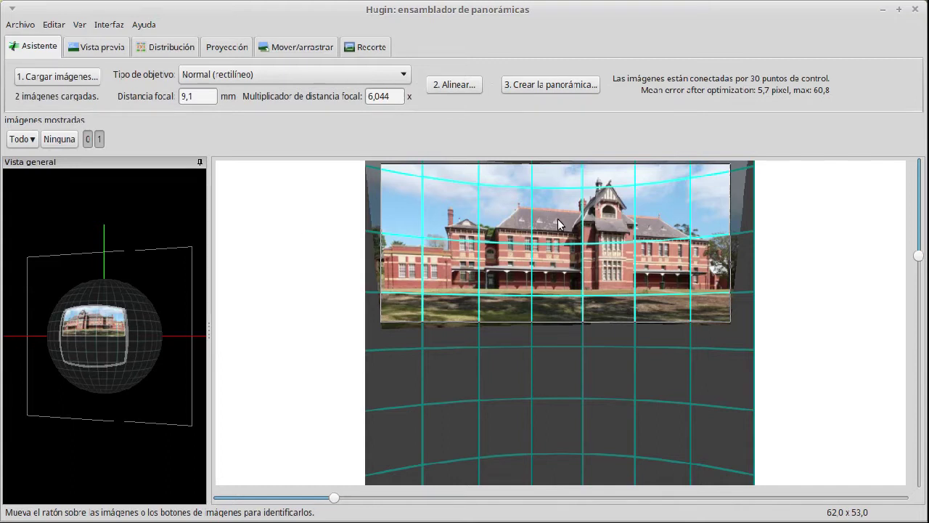
Display the control points over the panorama preview to examine them, and hide them again
click(109, 49)
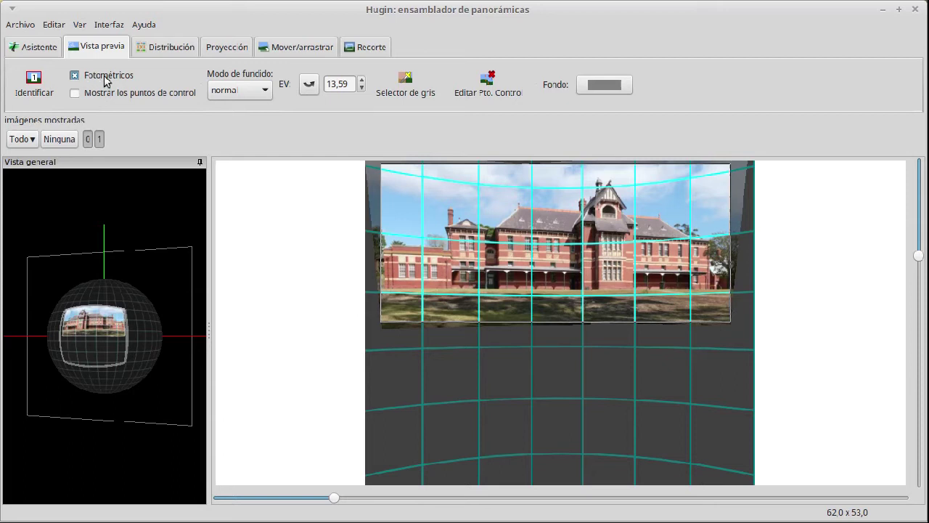
click(90, 96)
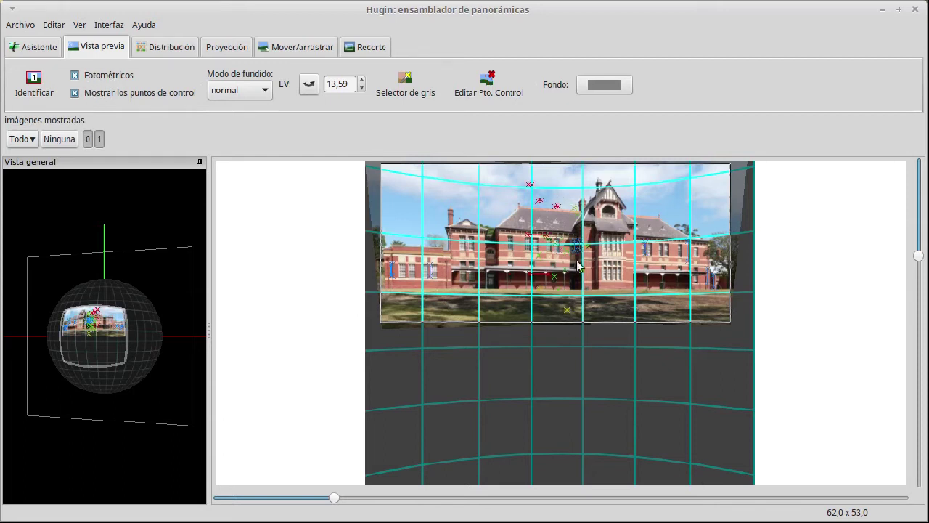
click(92, 94)
click(99, 77)
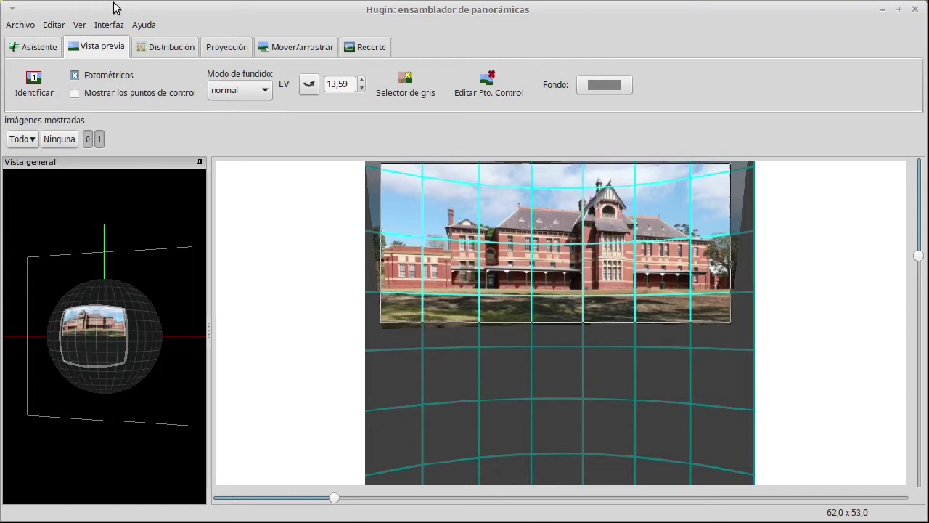
Hide the overview sphere pane and the grid so only the panorama preview is displayed
click(79, 25)
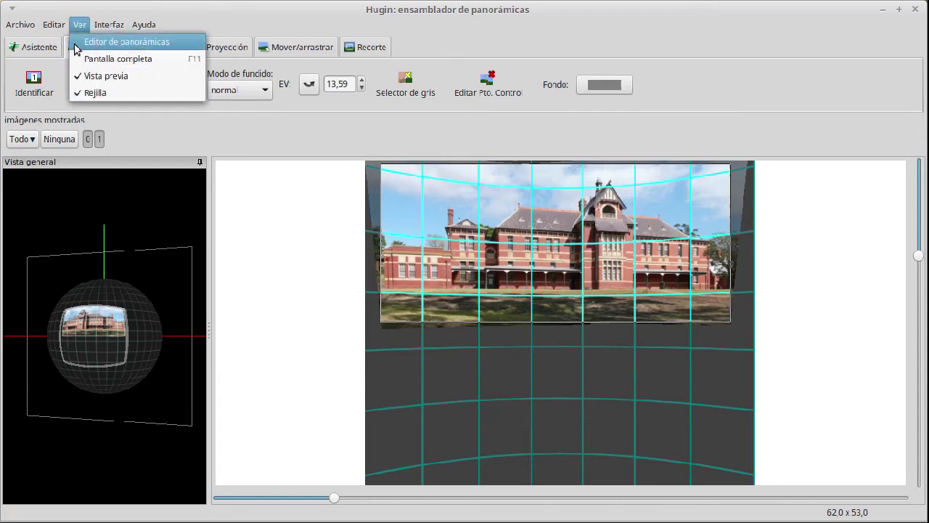
click(95, 75)
click(79, 25)
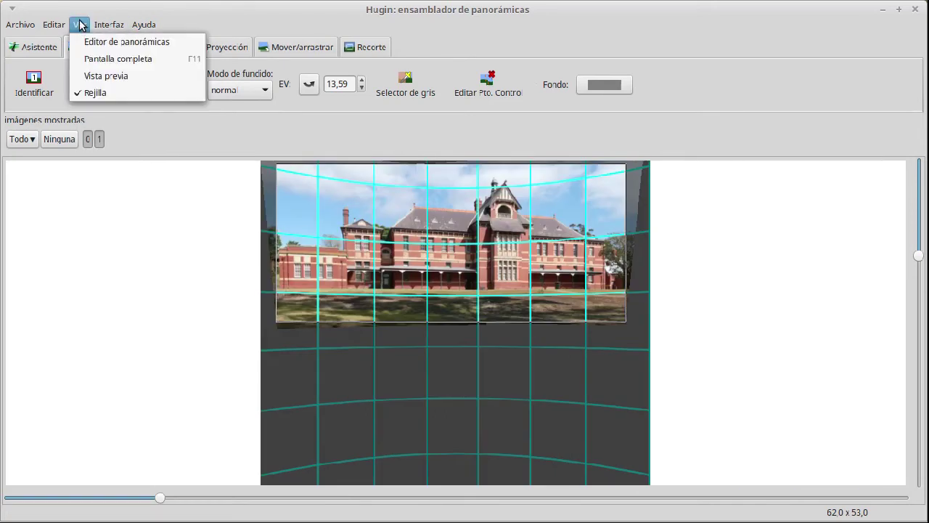
click(91, 93)
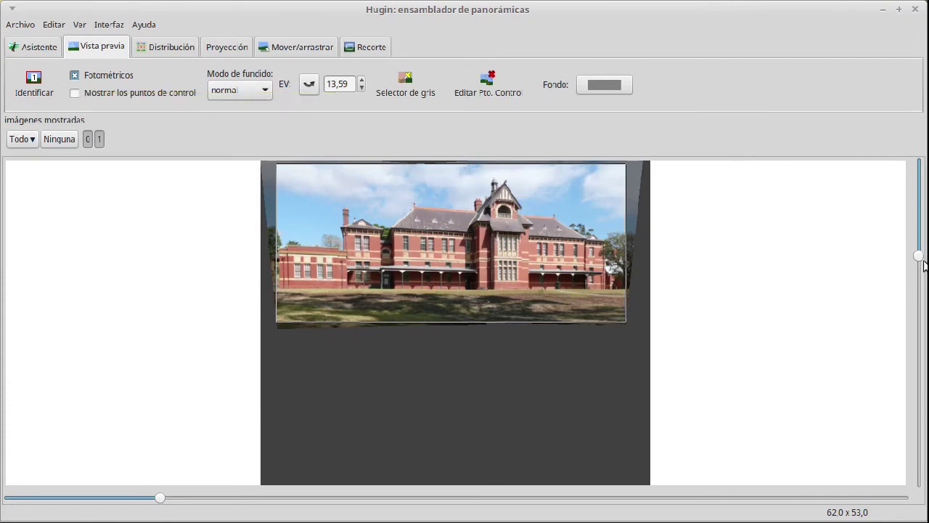
Widen the panorama's field of view to 109 x 65 degrees
mouse_move(921, 258)
mouse_down()
mouse_move(921, 353)
mouse_move(921, 237)
mouse_move(921, 338)
mouse_move(923, 255)
mouse_move(921, 266)
mouse_up()
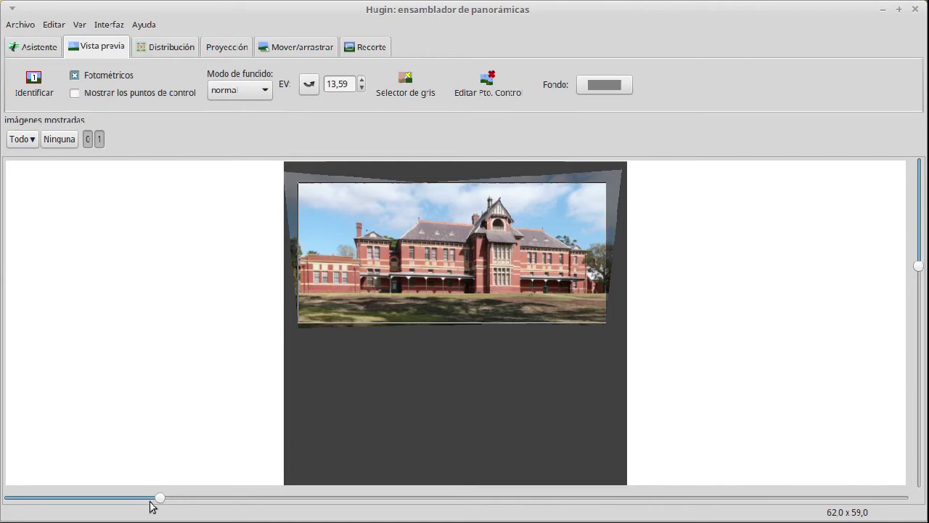
drag(162, 499, 277, 503)
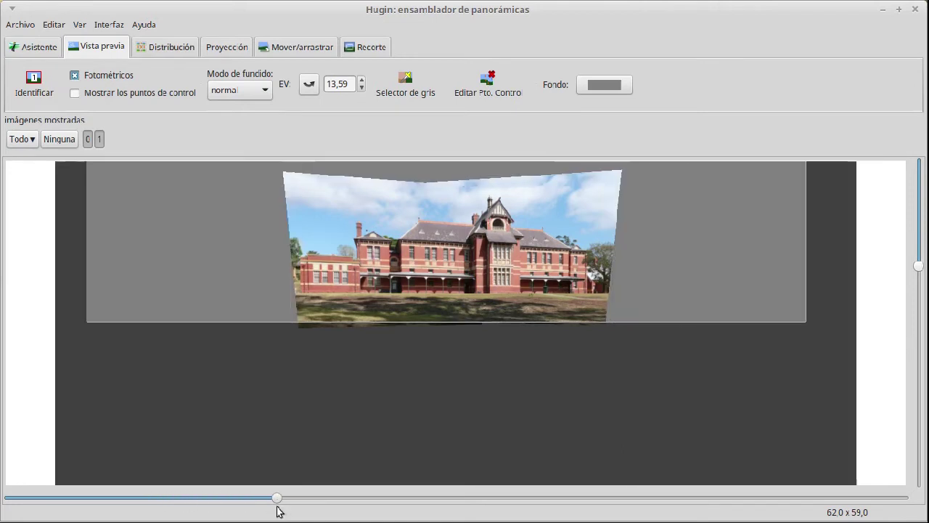
mouse_move(919, 272)
mouse_down()
mouse_move(919, 256)
mouse_move(919, 327)
mouse_move(919, 277)
mouse_up()
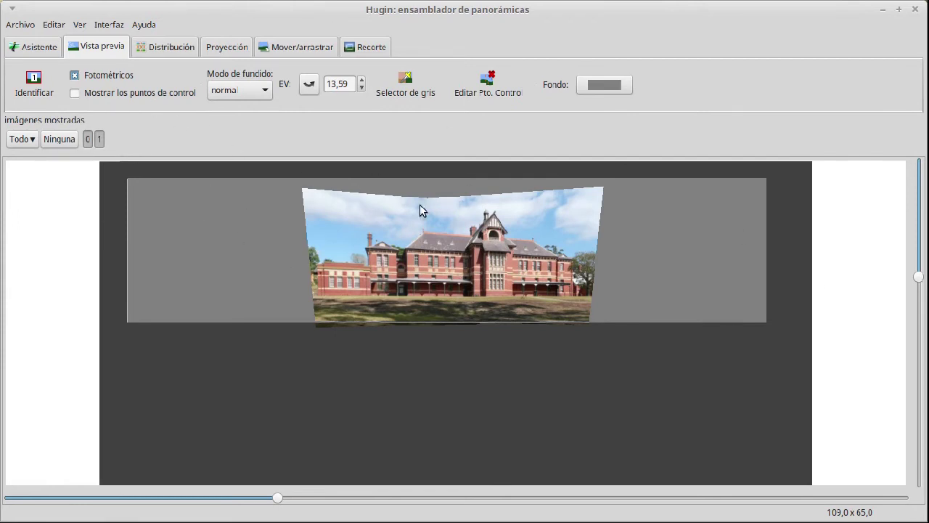
Show the control points over the widened preview, hide them again, and review the blend modes, keeping normal
click(75, 93)
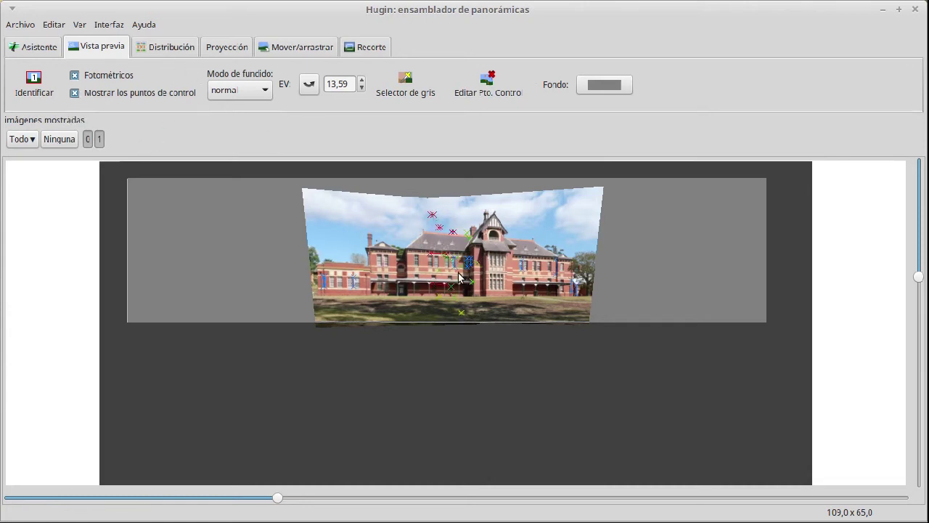
click(75, 93)
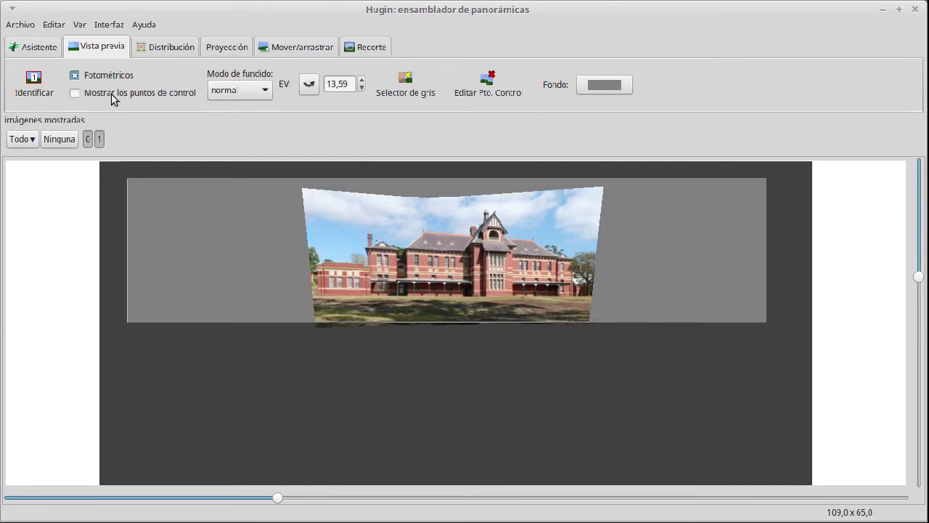
click(267, 91)
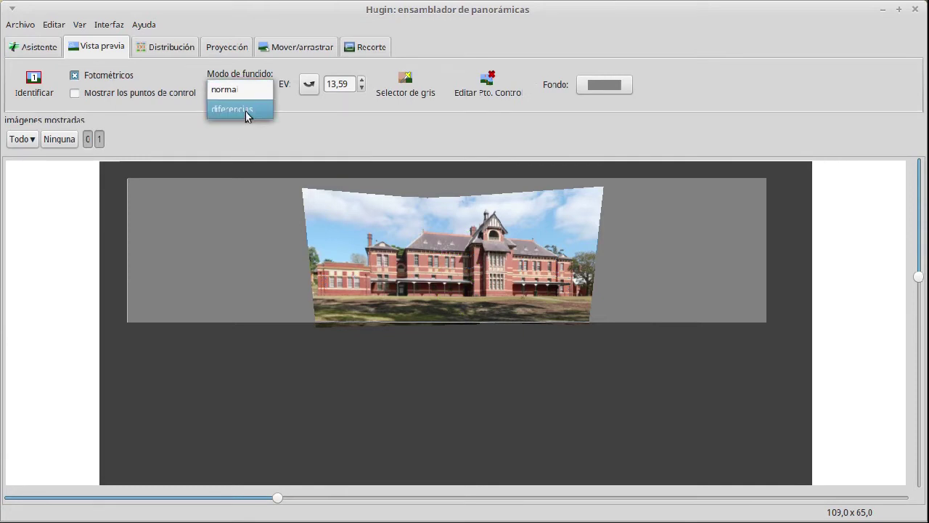
click(243, 91)
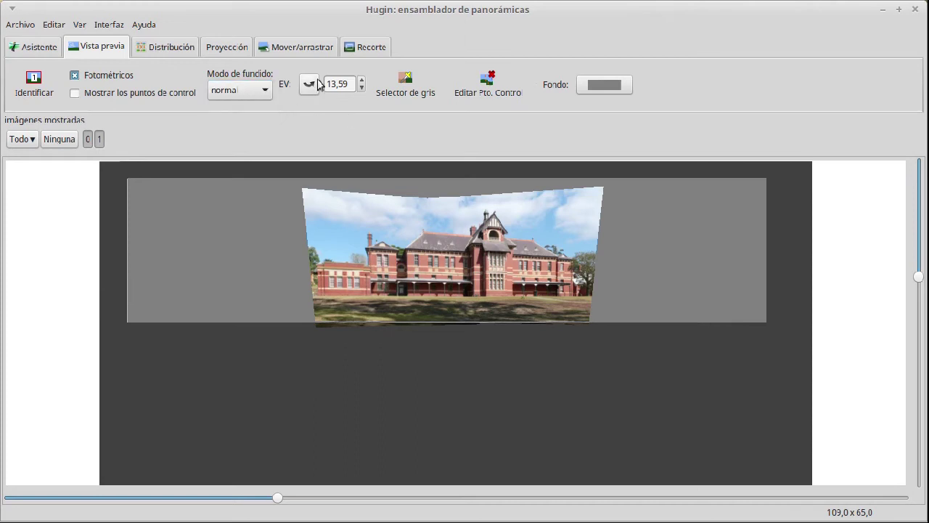
Try other preview exposures by raising the EV to 16,92 and lowering it gradually to 14,59
click(363, 80)
click(363, 80)
click(363, 81)
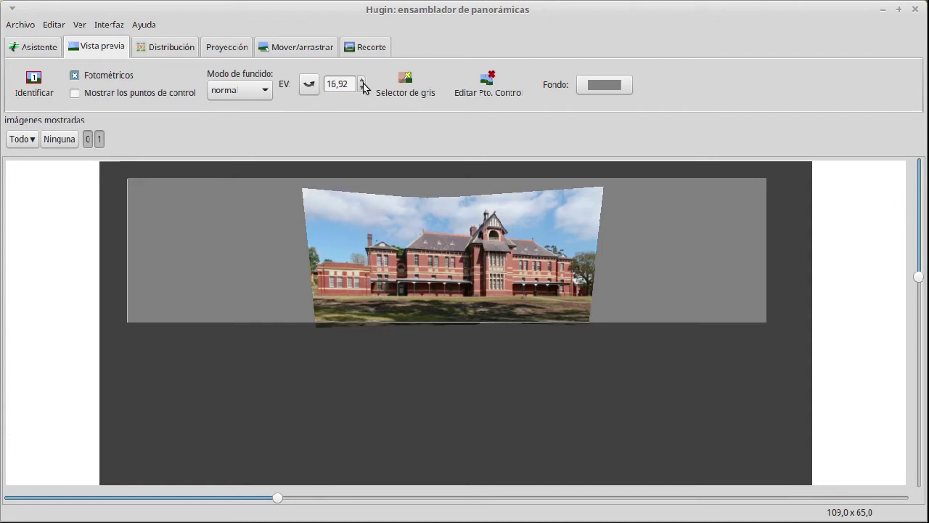
click(362, 88)
click(361, 87)
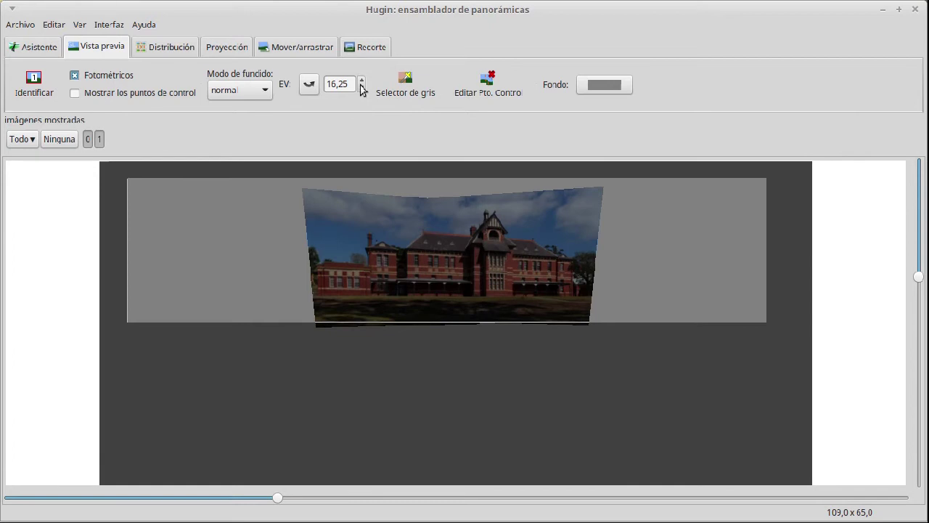
double_click(362, 87)
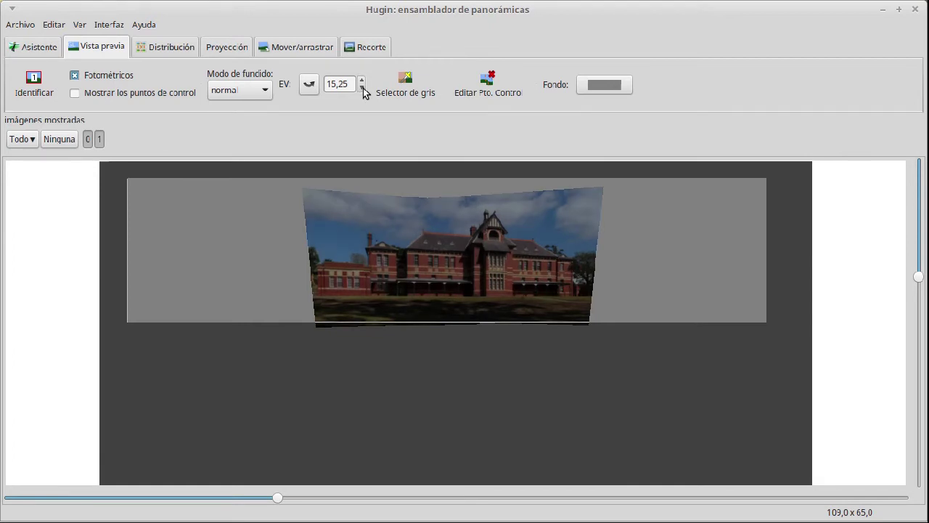
scroll(348, 83, down, 2)
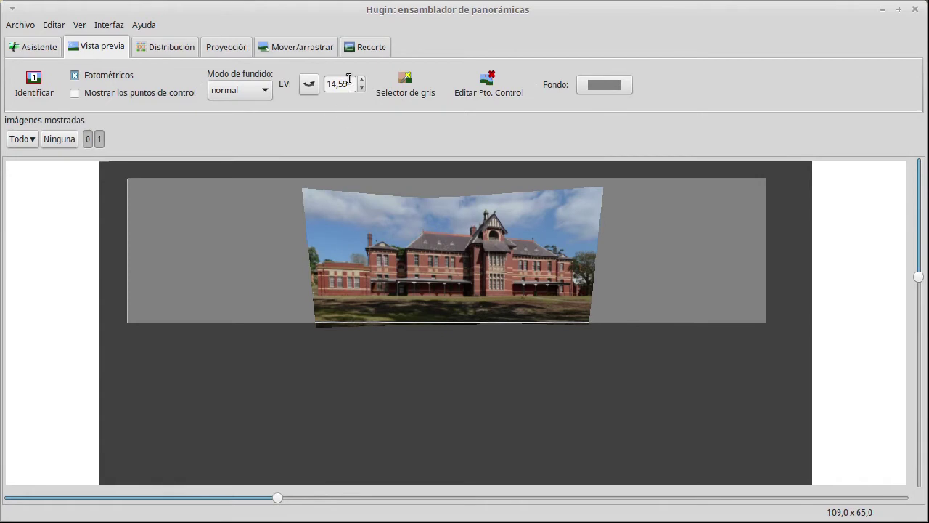
Try a preview exposure of 13,5 EV, reset it, and set the exposure to 14 EV
drag(348, 80, 324, 85)
text(13)
text(.5)
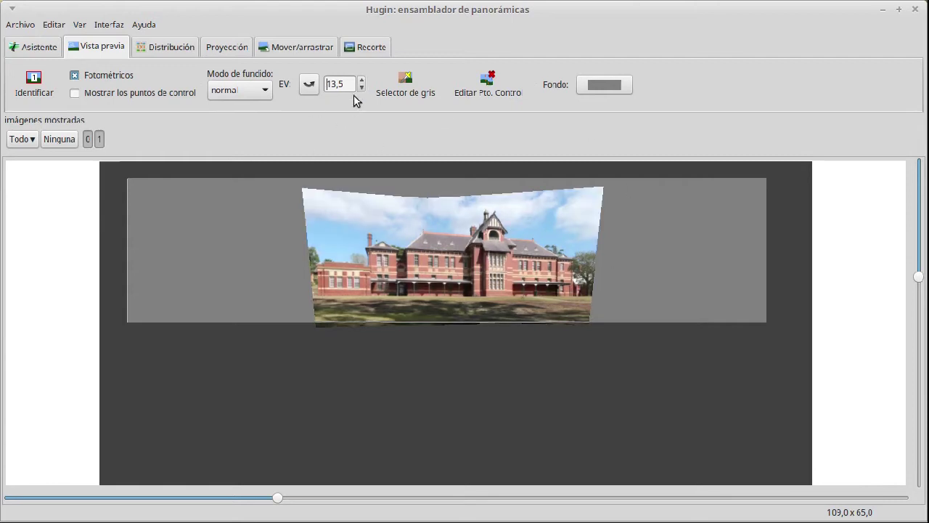
click(308, 83)
text(14)
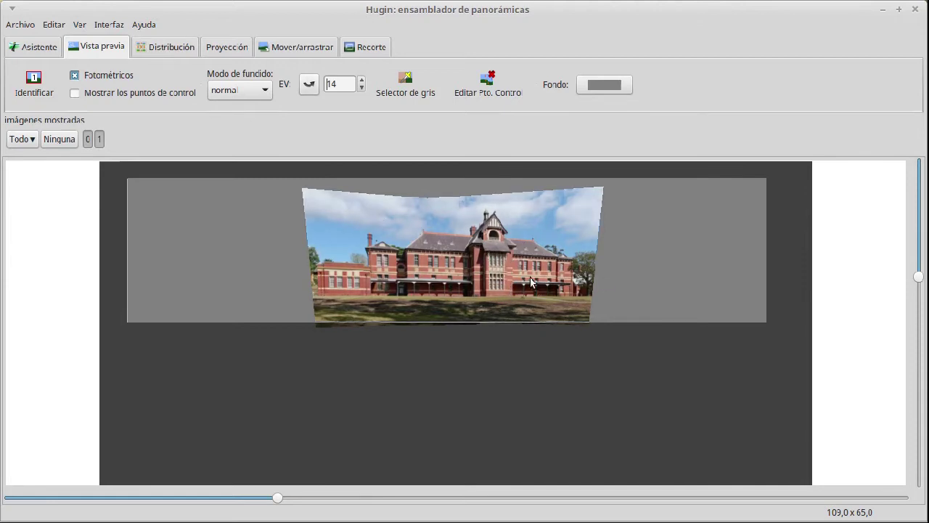
Adjust the white balance with the grey picker, sampling points on the building's facade and finally the white cloud above the right-hand trees
click(407, 82)
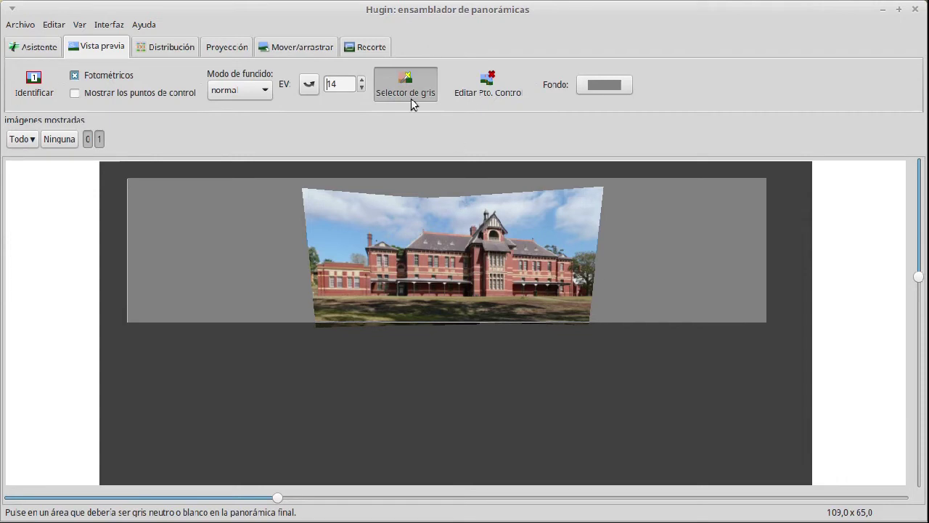
click(505, 277)
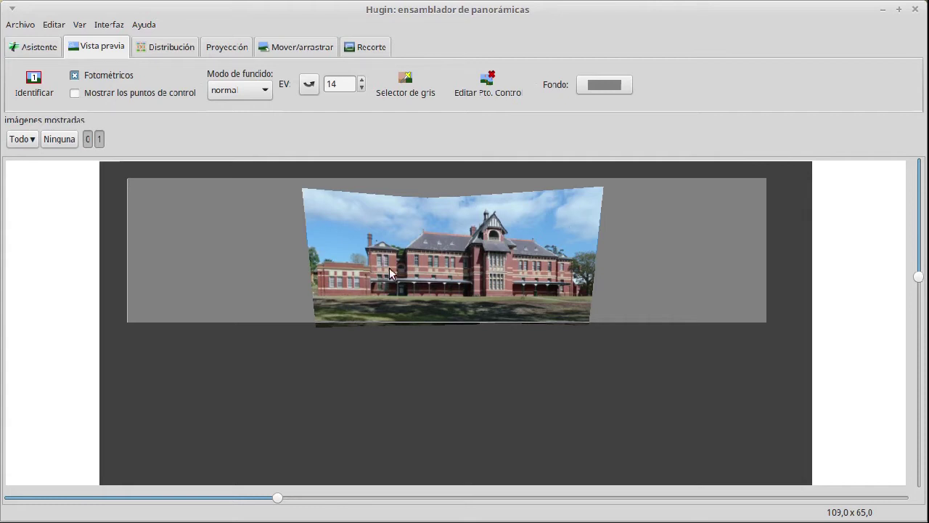
click(399, 78)
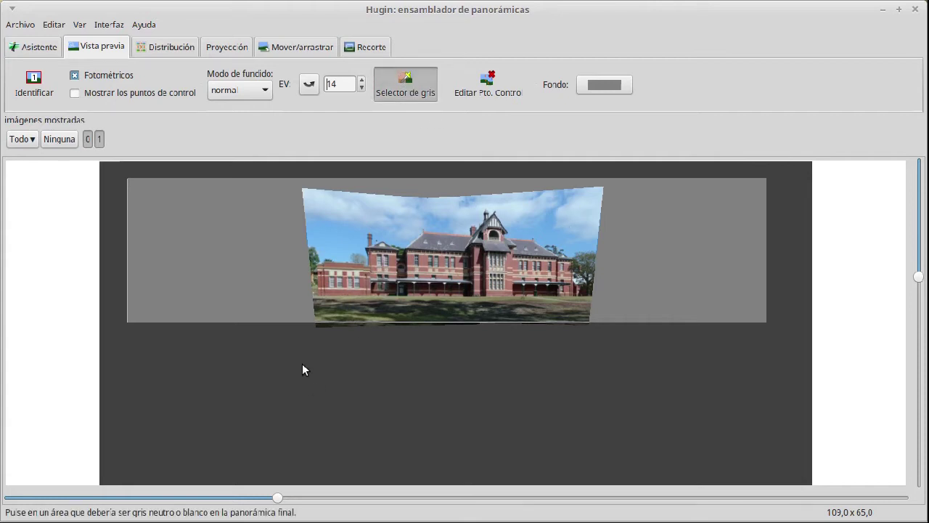
click(420, 93)
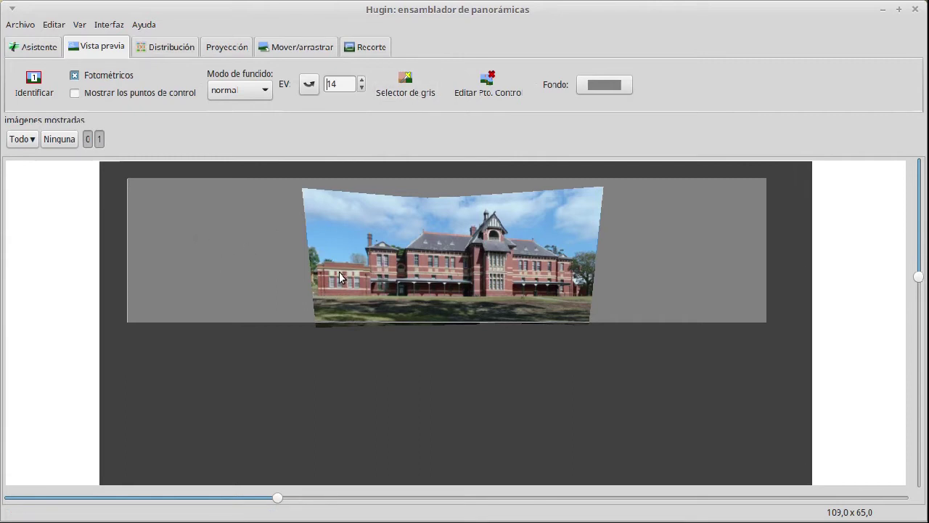
click(406, 77)
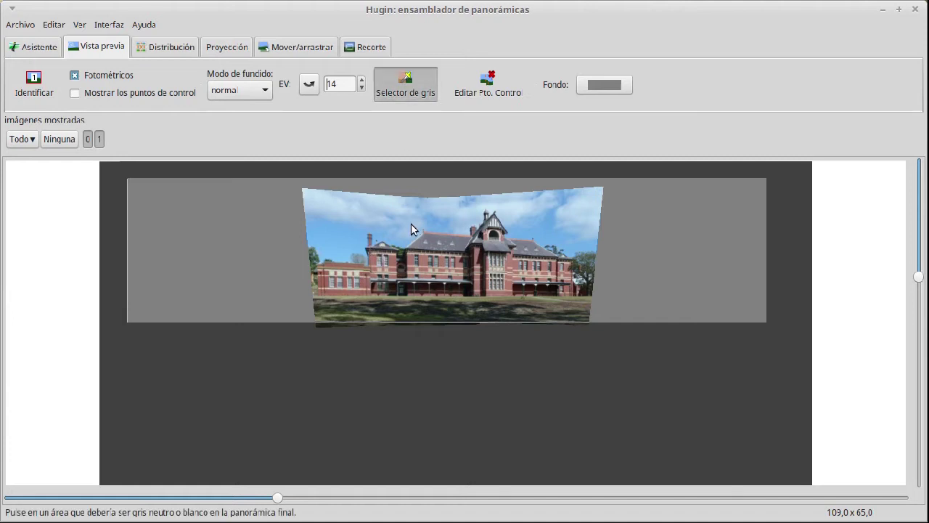
click(348, 273)
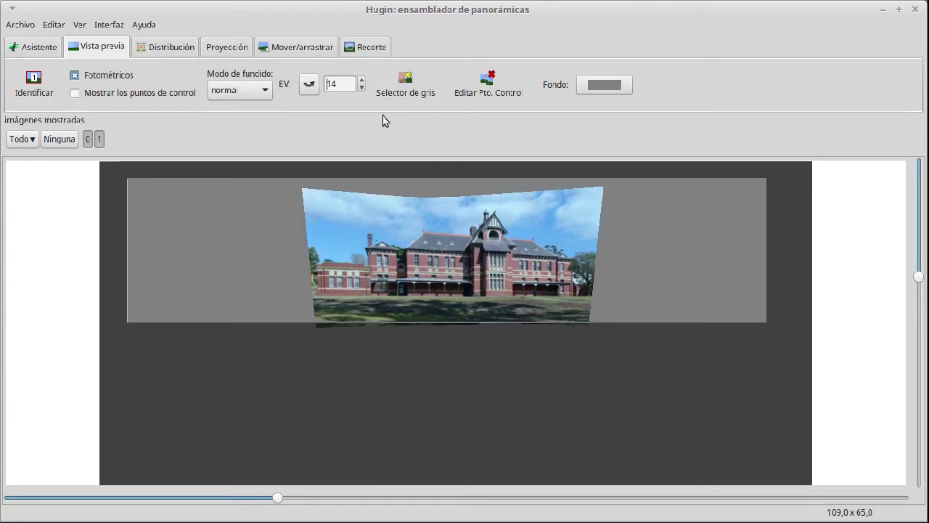
click(388, 80)
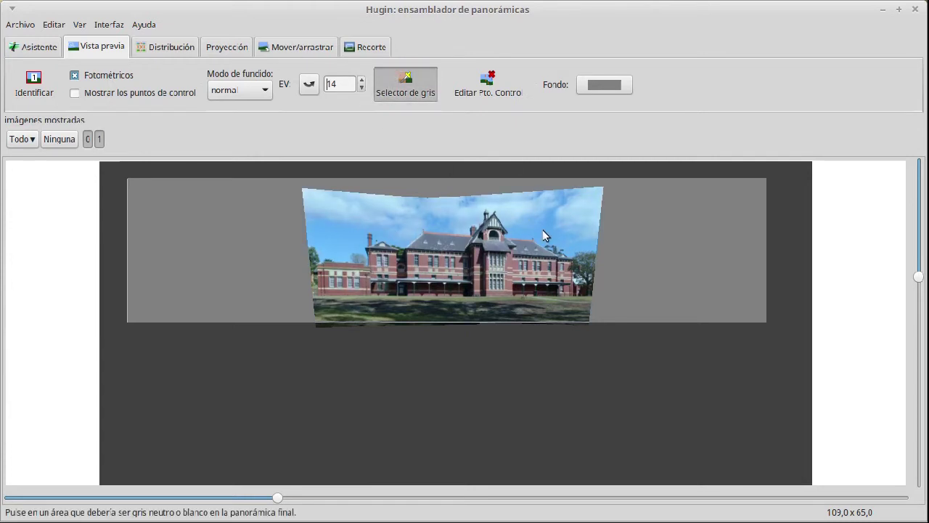
click(581, 205)
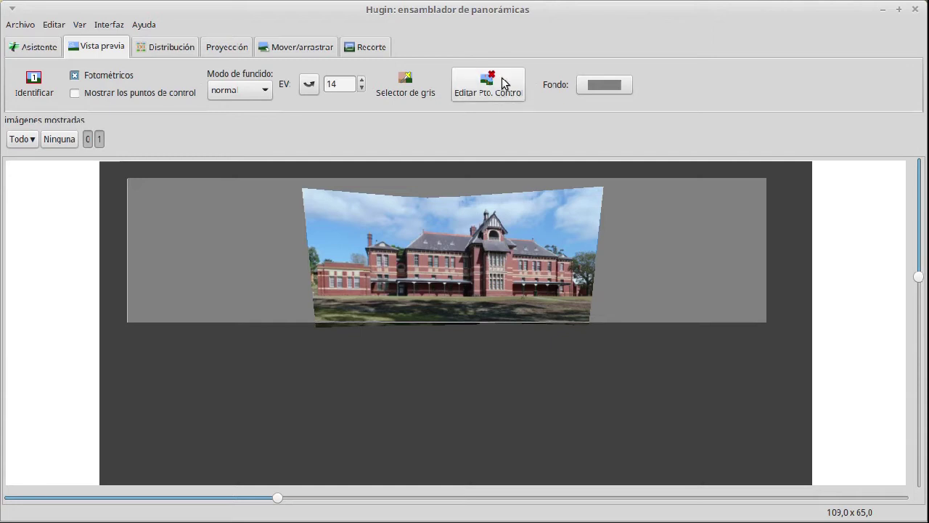
Change the preview background to a near-black colour
click(604, 84)
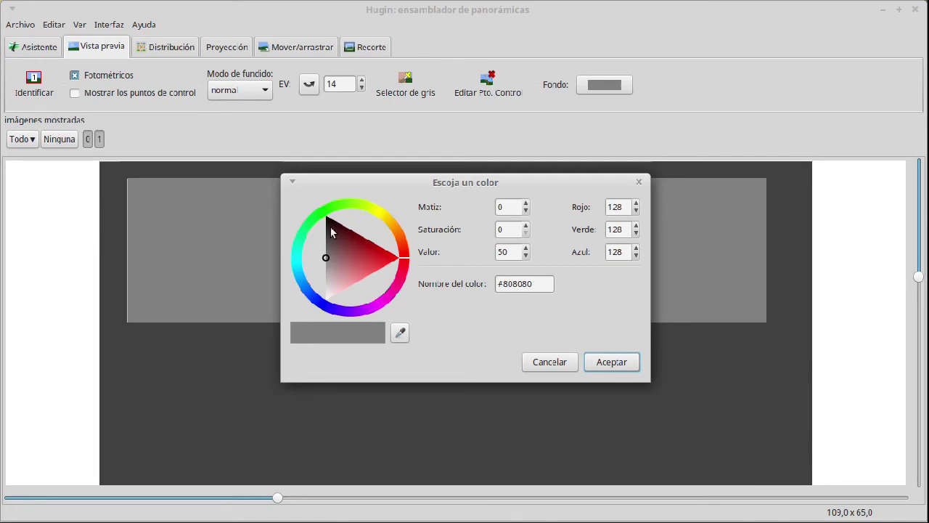
click(330, 226)
click(611, 362)
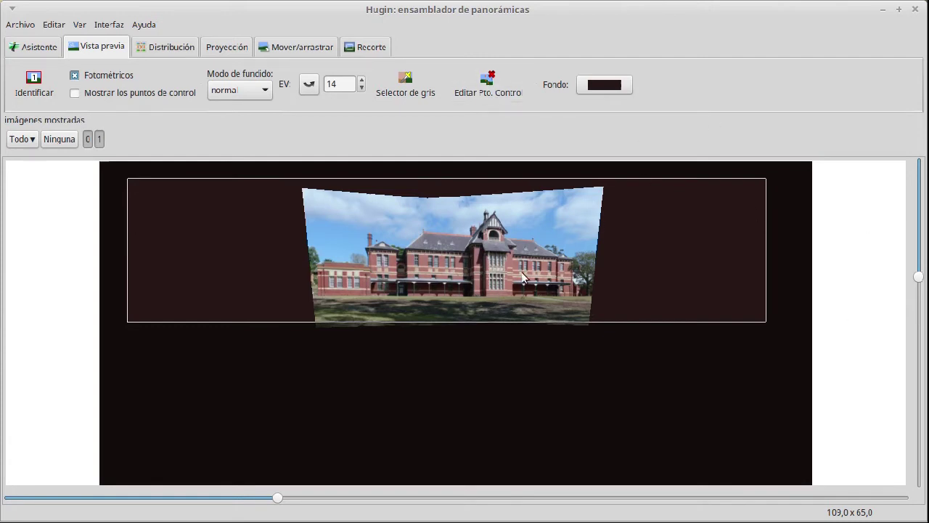
View the image layout, open the control points shared by 974-1.jpg and 975-1.jpg to examine them, and close the editor
click(177, 50)
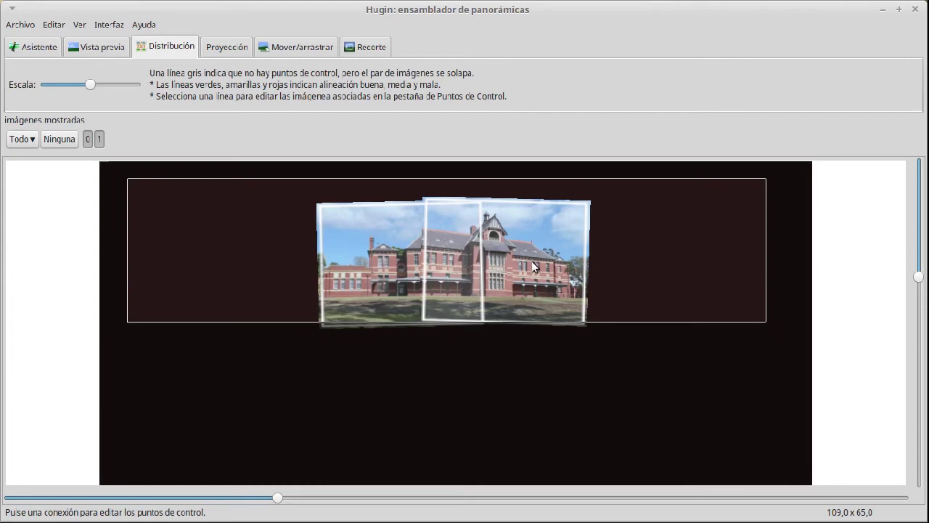
click(456, 276)
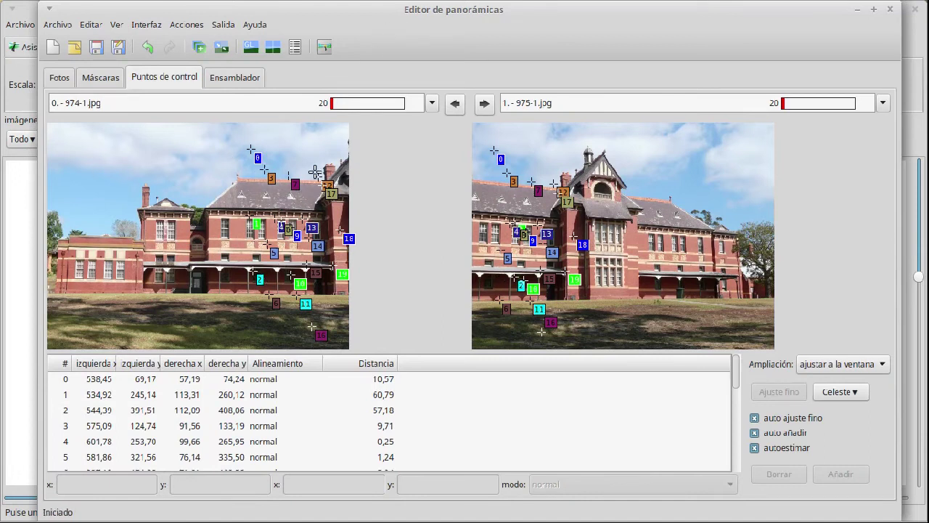
click(891, 10)
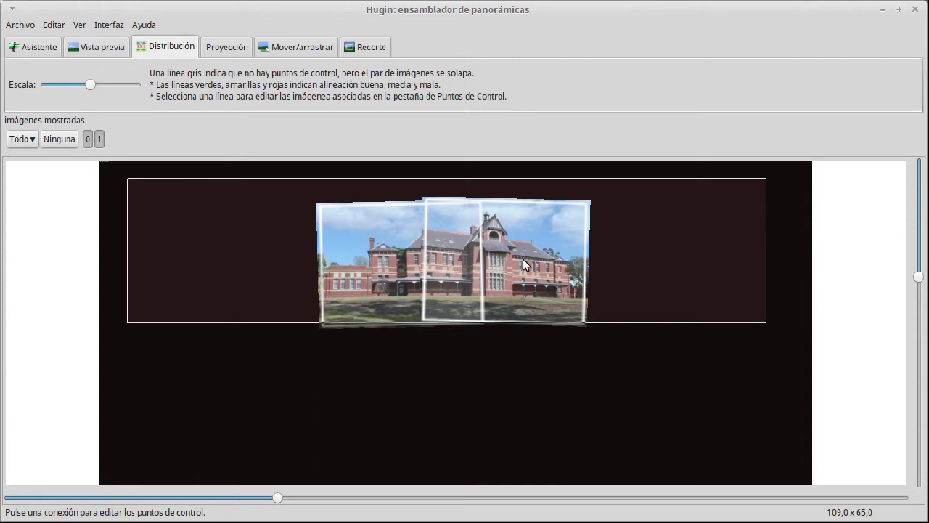
Reduce the layout scale until the two photos separate, and inspect the control points behind the line connecting them
mouse_move(90, 85)
mouse_down()
mouse_move(124, 85)
mouse_move(80, 97)
mouse_up()
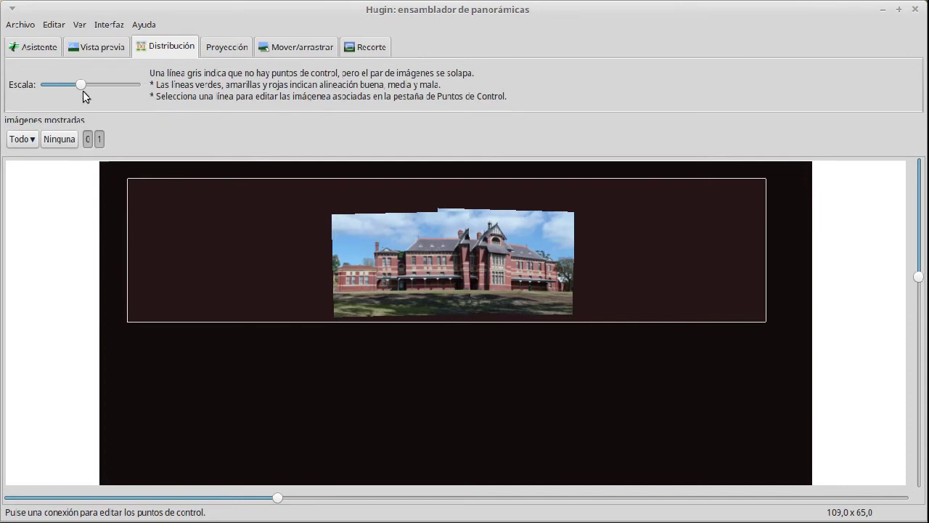
drag(78, 86, 51, 85)
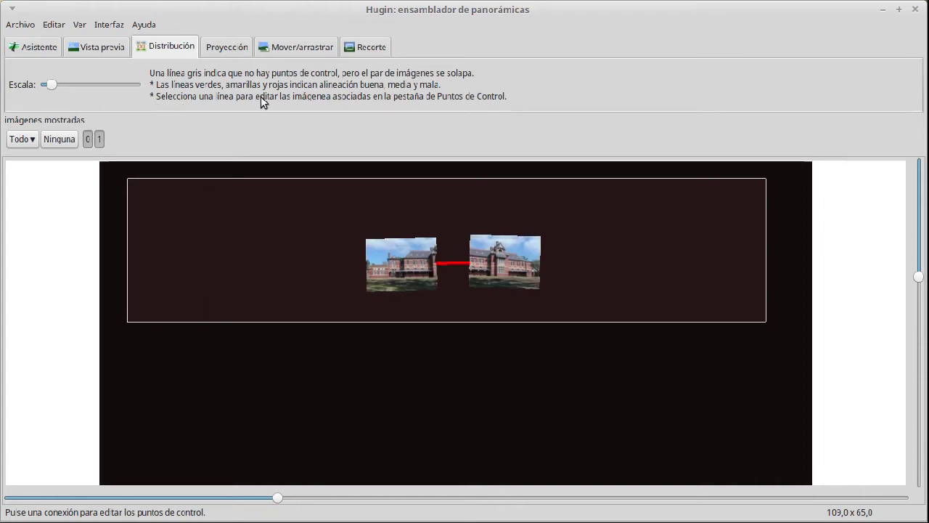
click(453, 264)
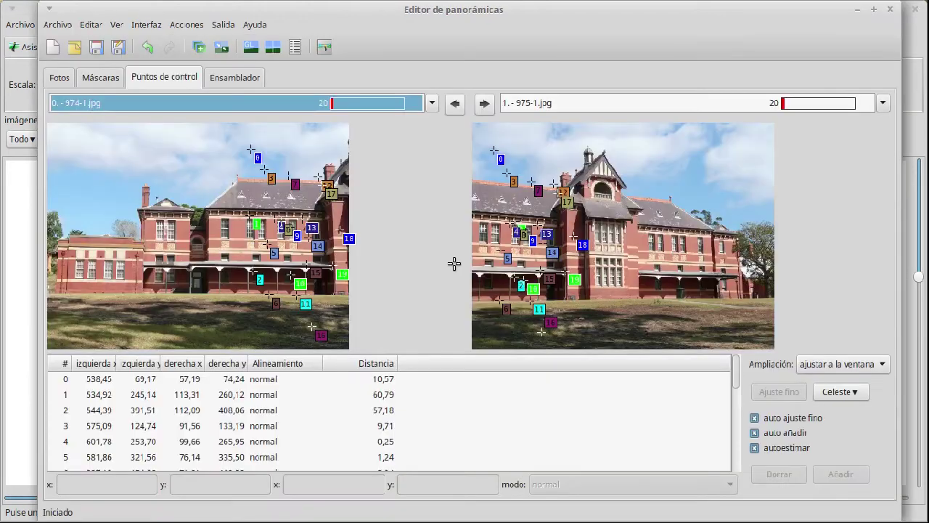
click(890, 9)
Show the overview pane and the grid alongside the projection settings, and keep Rectilínea as the panorama's projection
click(236, 50)
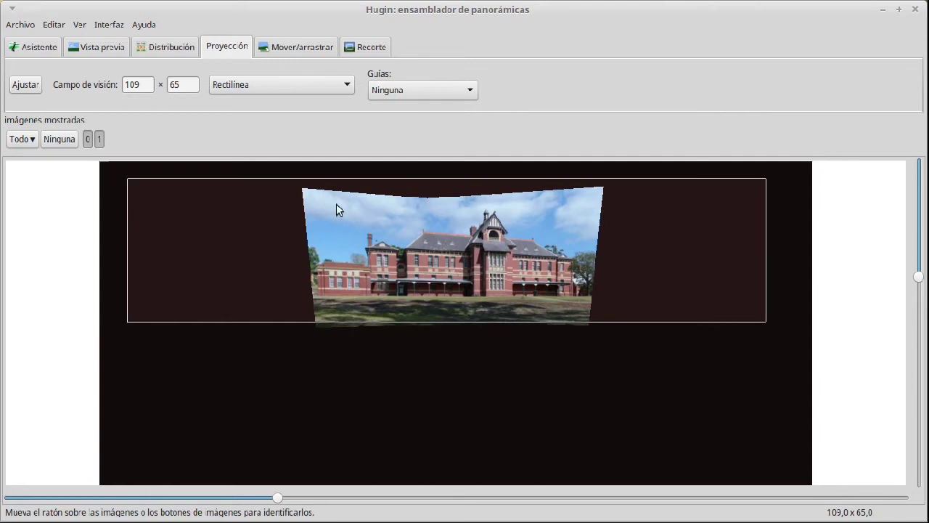
click(80, 26)
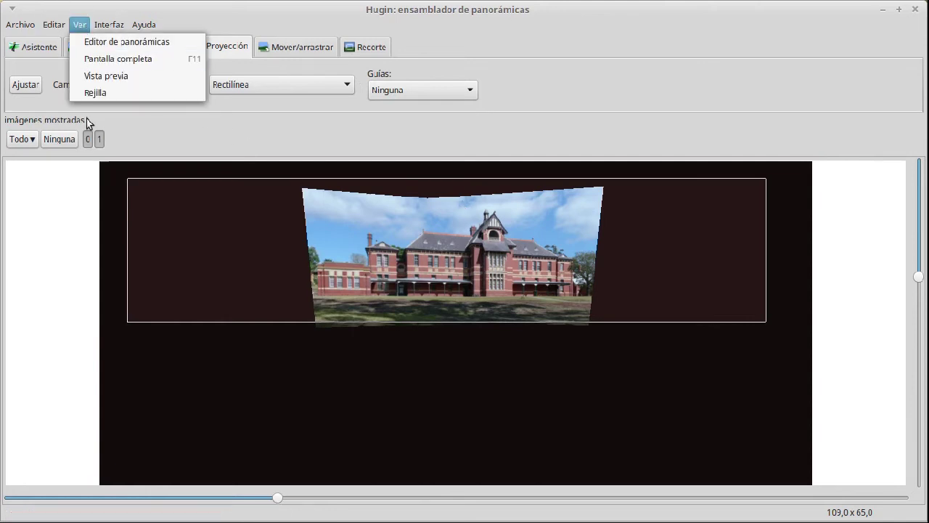
click(100, 78)
click(79, 26)
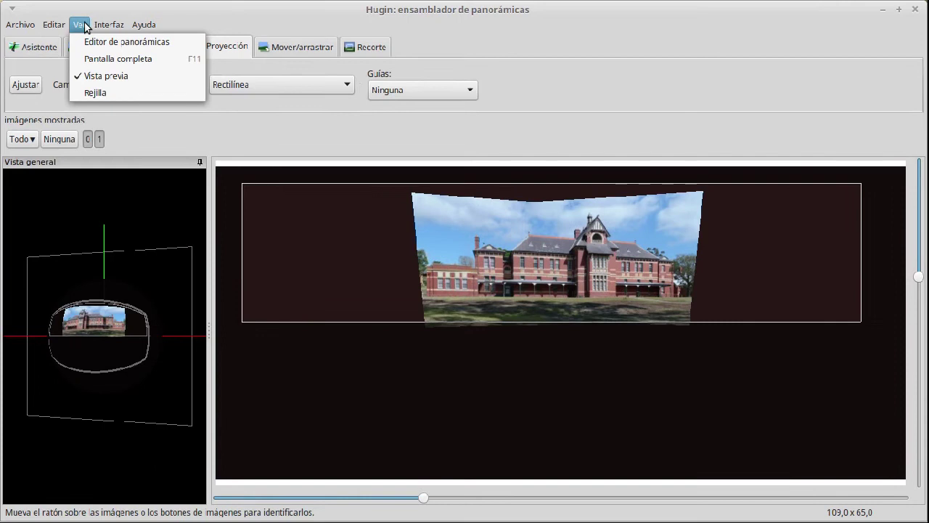
click(100, 93)
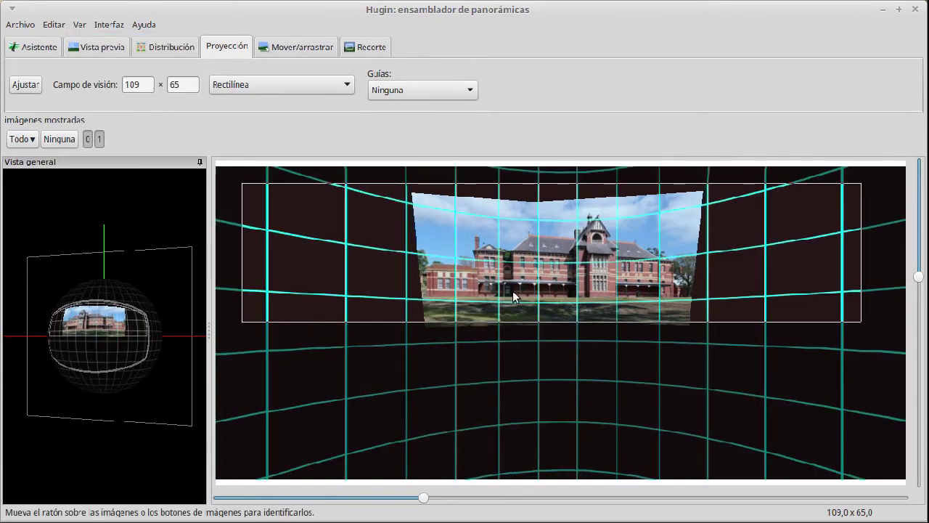
click(310, 85)
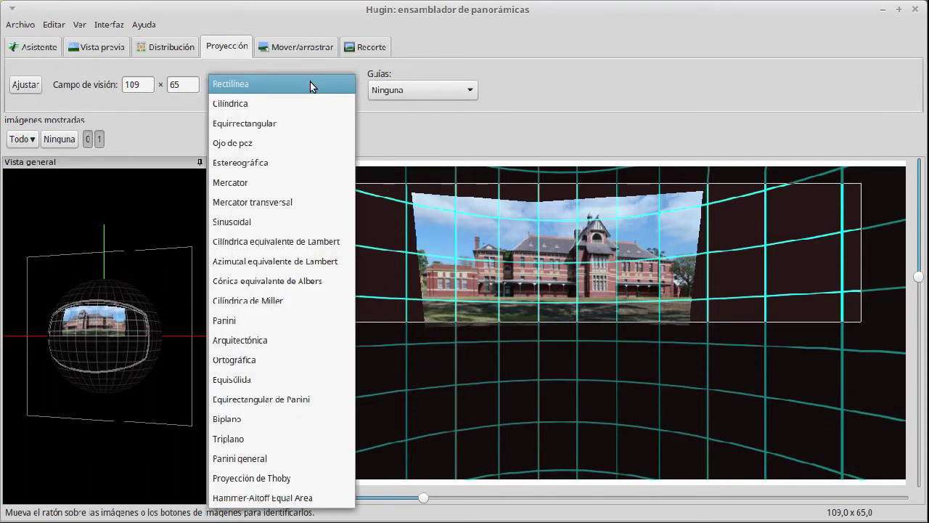
click(232, 87)
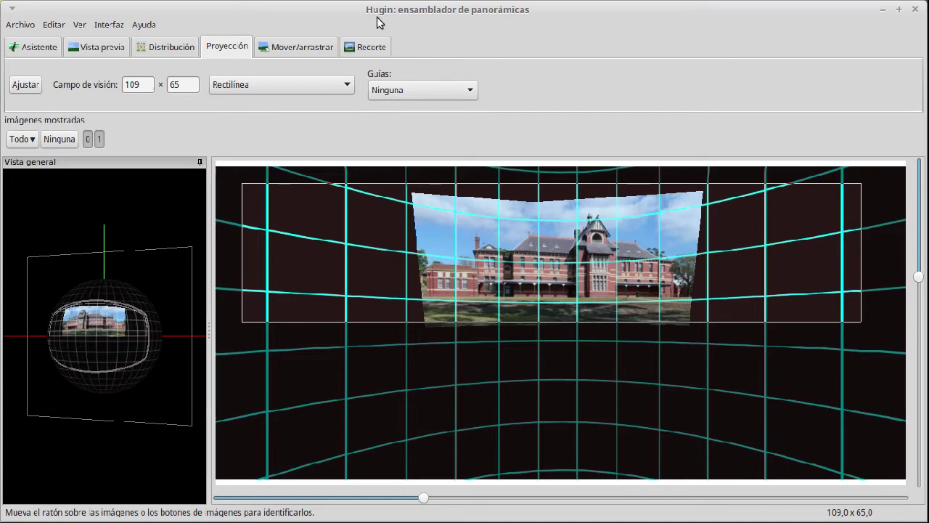
Change the panorama's projection to Cilíndrica and set its vertical field of view to 66
click(345, 85)
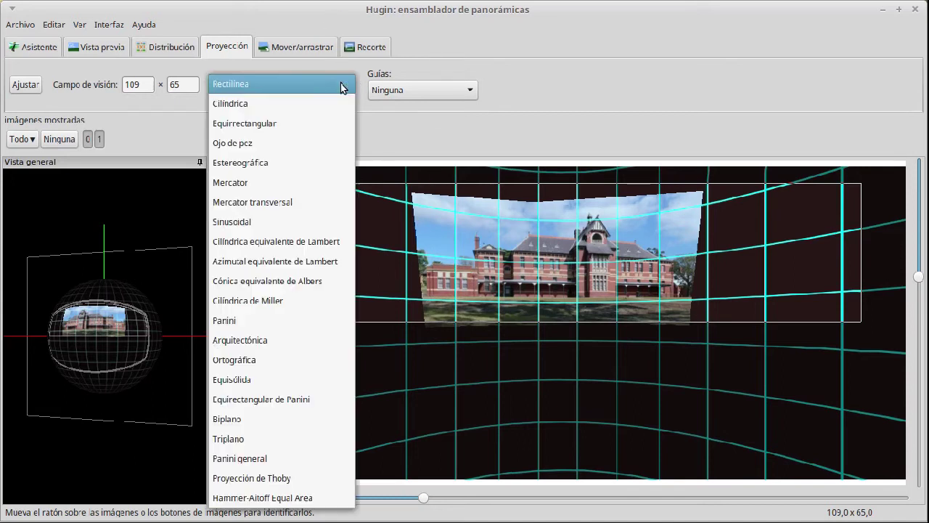
click(270, 109)
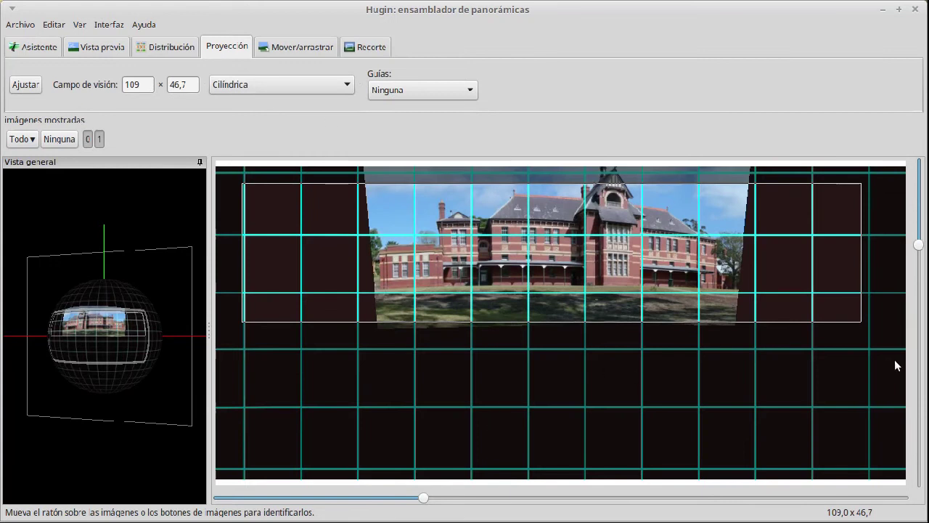
drag(919, 246, 921, 279)
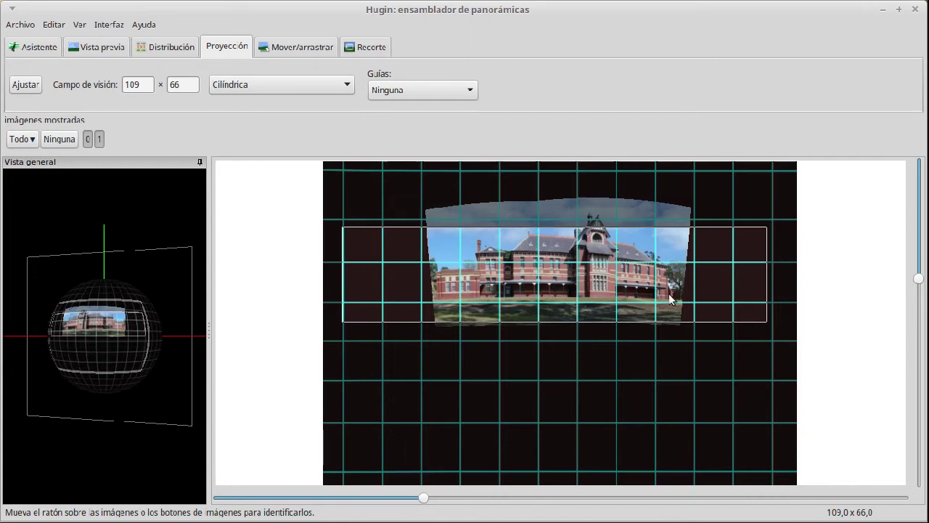
Try the Equirrectangular and Ojo de pez projections on the panorama, and return it to Rectilínea
click(278, 89)
click(270, 105)
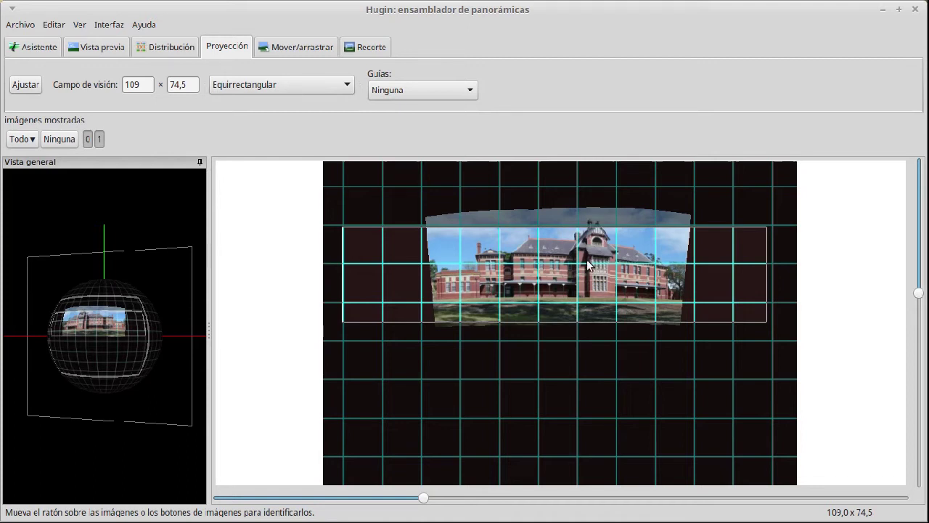
click(335, 86)
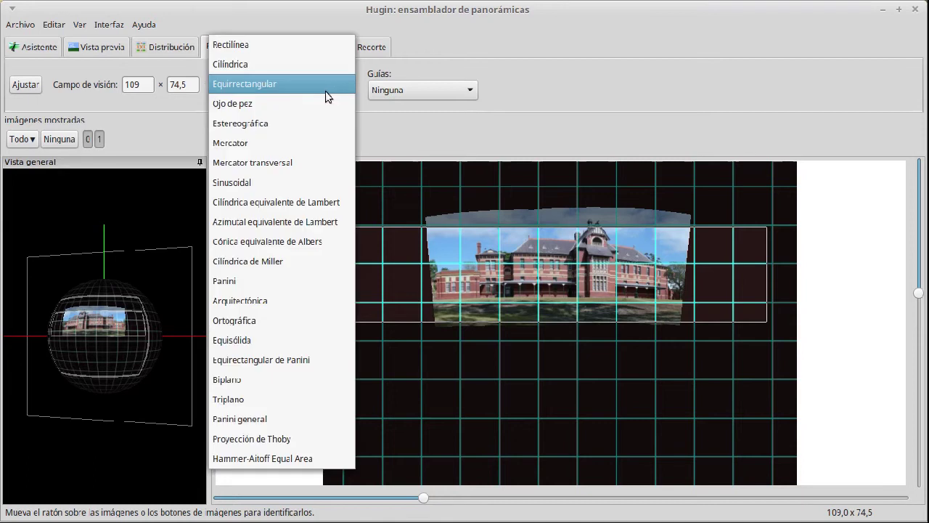
click(309, 104)
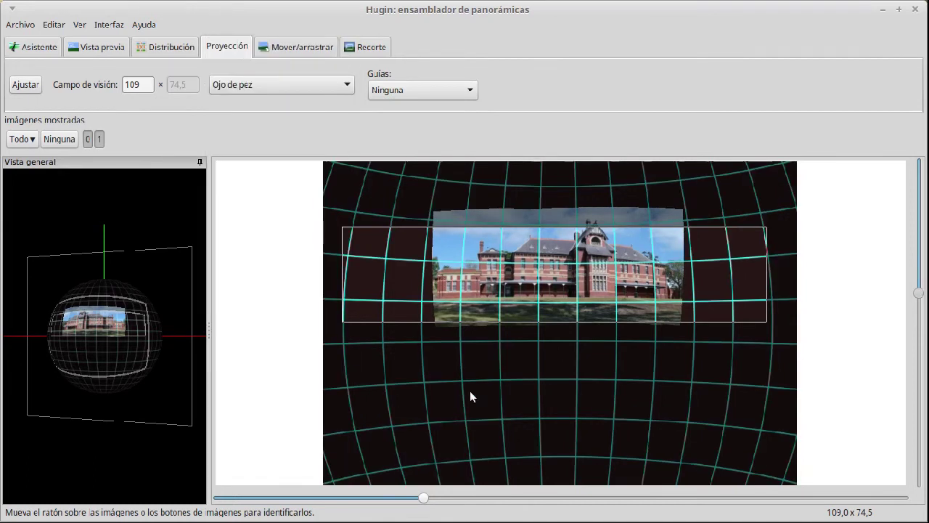
click(340, 79)
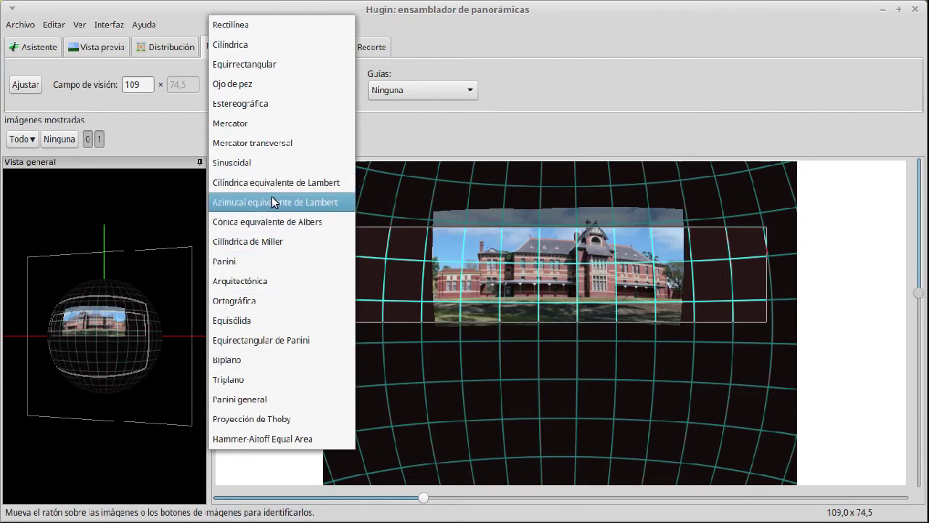
click(270, 29)
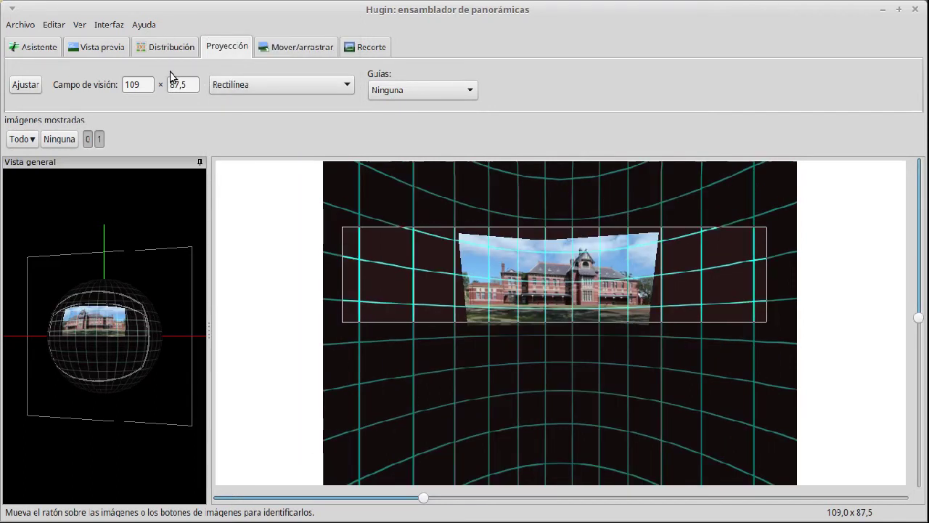
Try the Cilíndrica projection, switch to Panini general, and test Cmpr values of 113 and 98
click(297, 87)
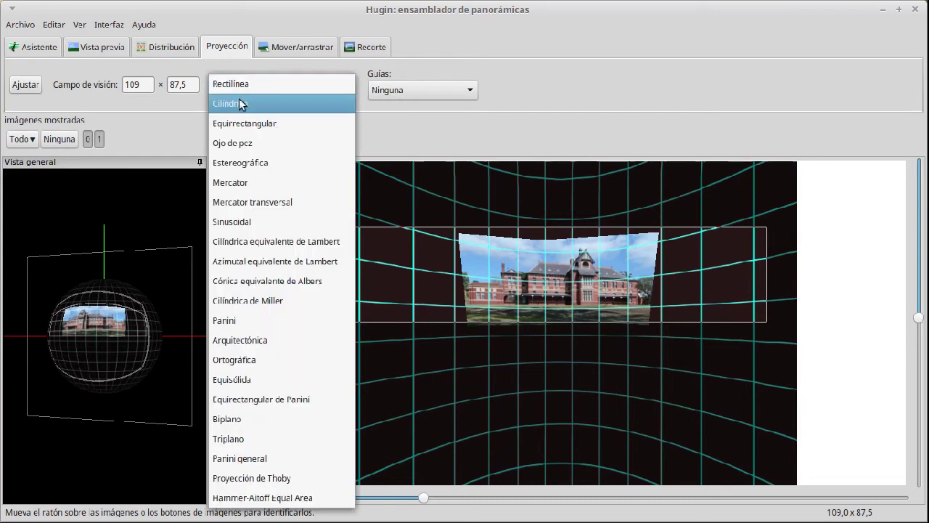
click(241, 102)
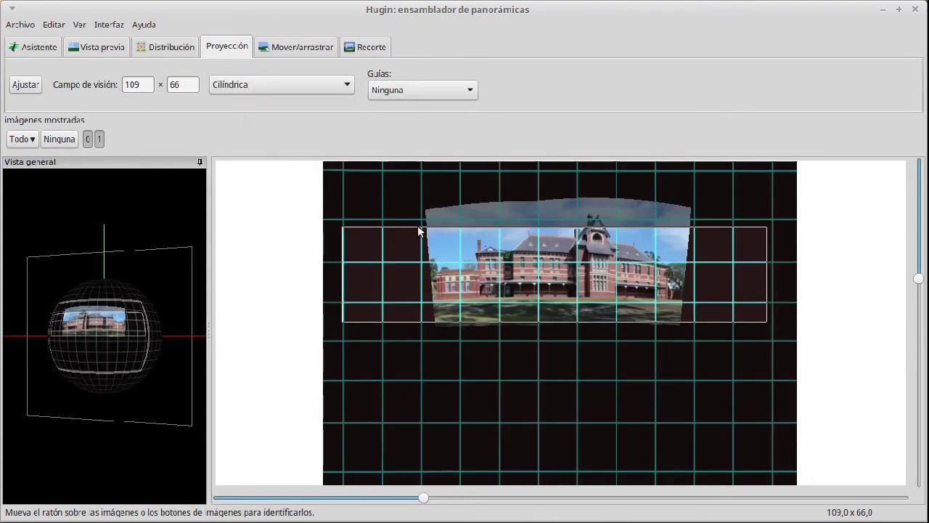
click(329, 88)
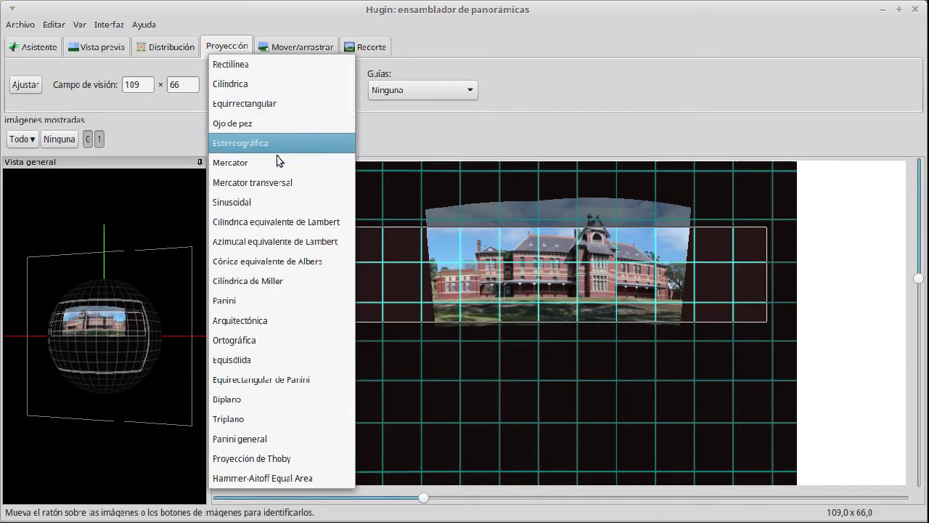
click(297, 440)
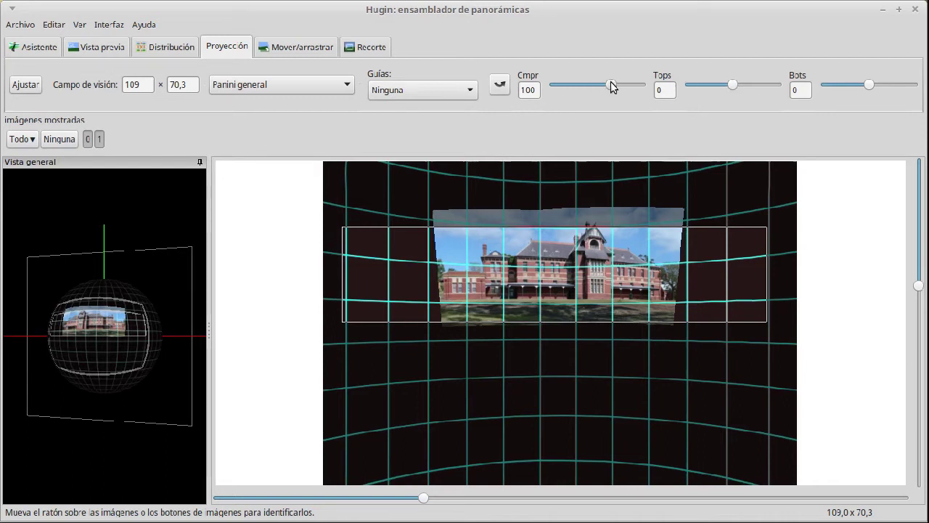
mouse_move(610, 81)
mouse_down()
mouse_move(629, 80)
mouse_move(605, 84)
mouse_move(619, 81)
mouse_up()
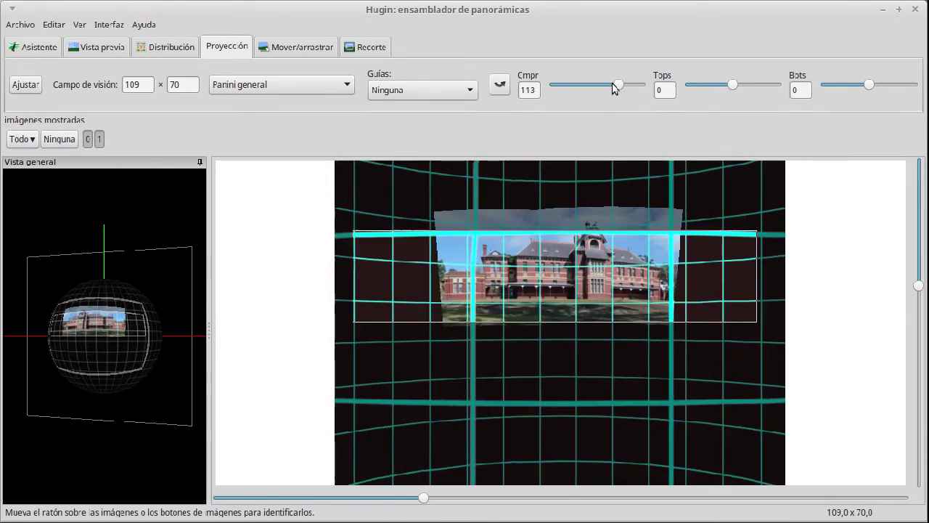
drag(615, 83, 607, 82)
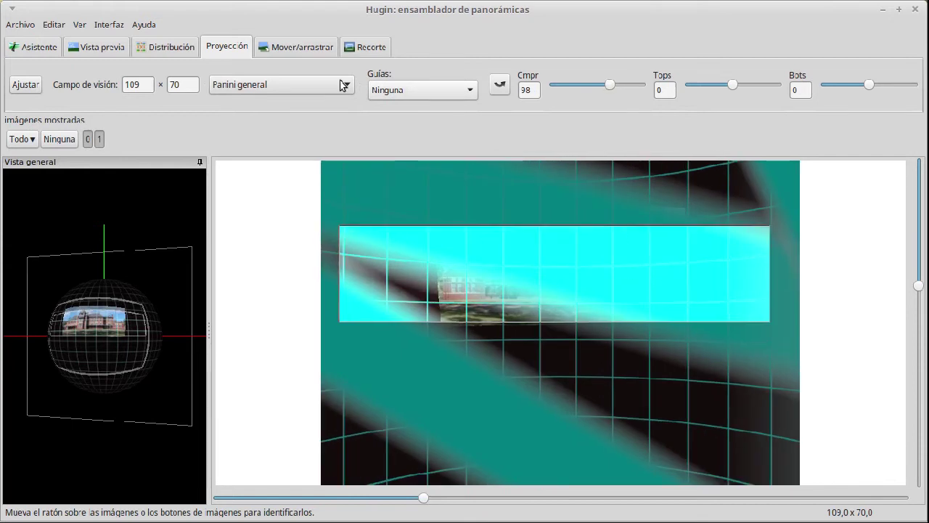
Hide the grid and test Panini general's Cmpr at 150, 135 and 48, ending with 0
click(77, 26)
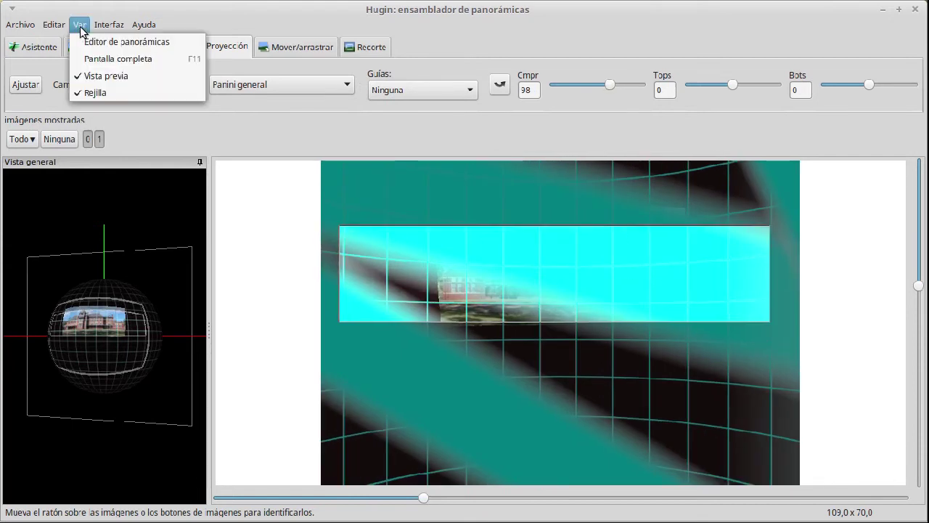
click(92, 94)
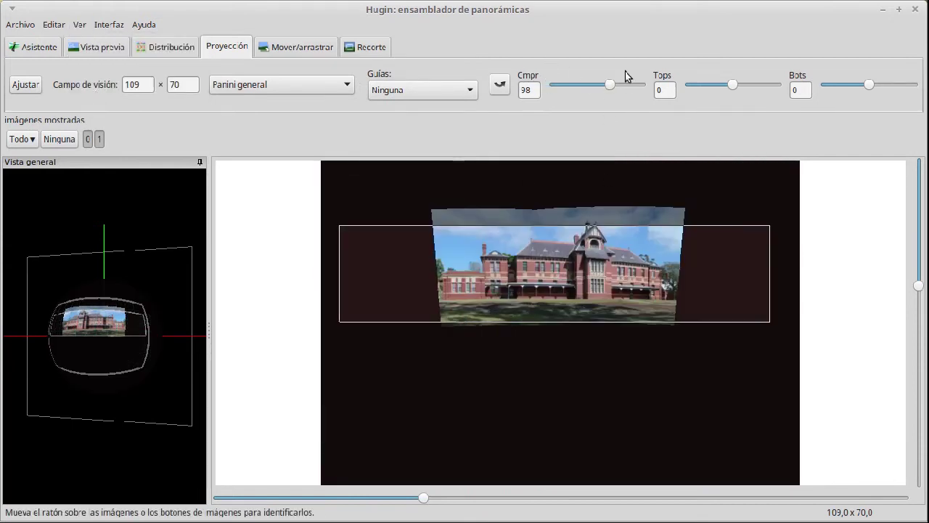
drag(614, 85, 643, 85)
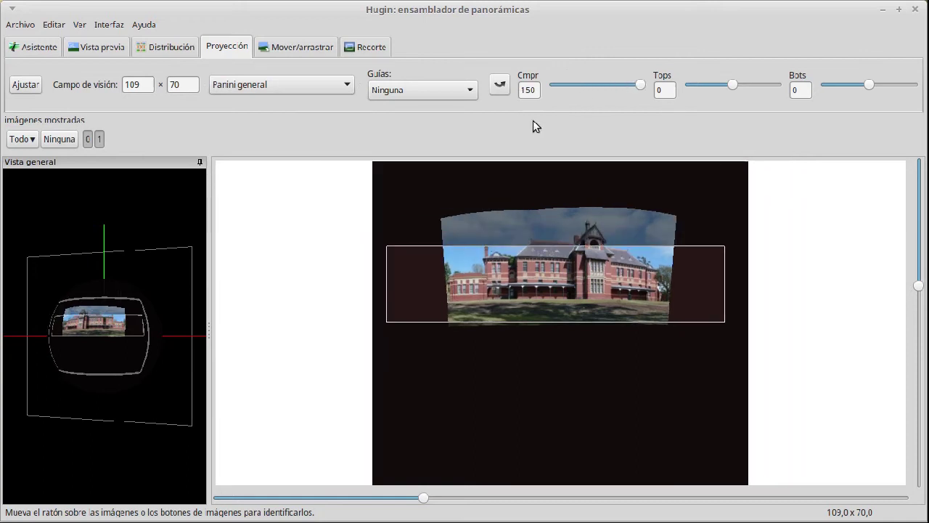
click(561, 87)
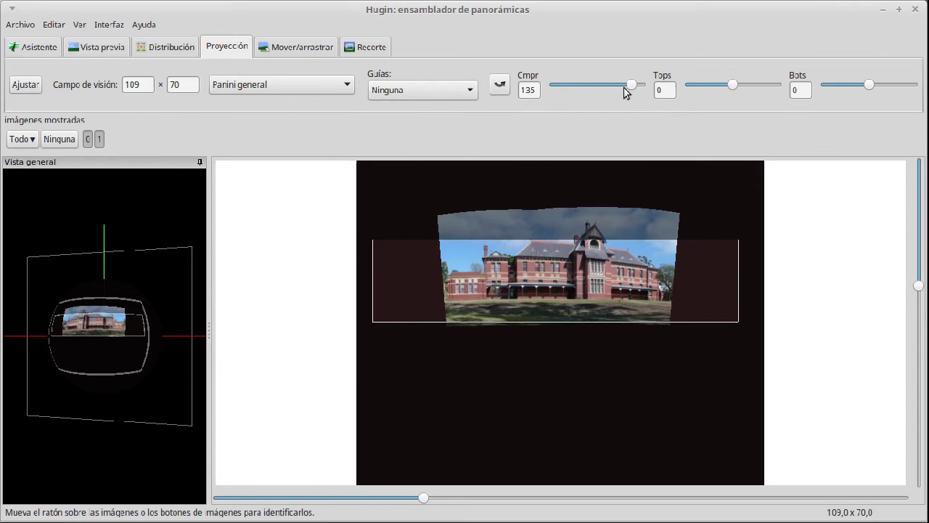
drag(626, 86, 581, 85)
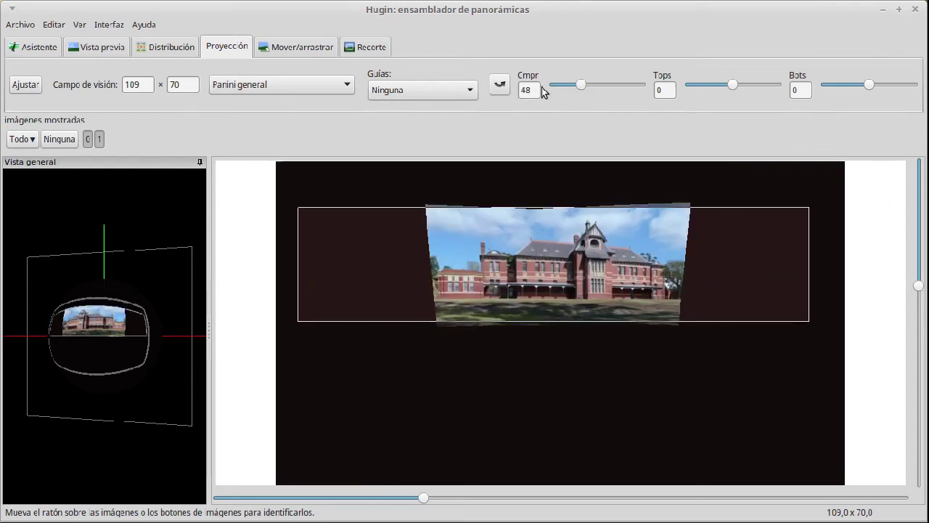
double_click(528, 90)
text(0)
Set the Panini general parameters Tops to 51 and Bots to 100
drag(735, 86, 763, 92)
drag(869, 85, 908, 90)
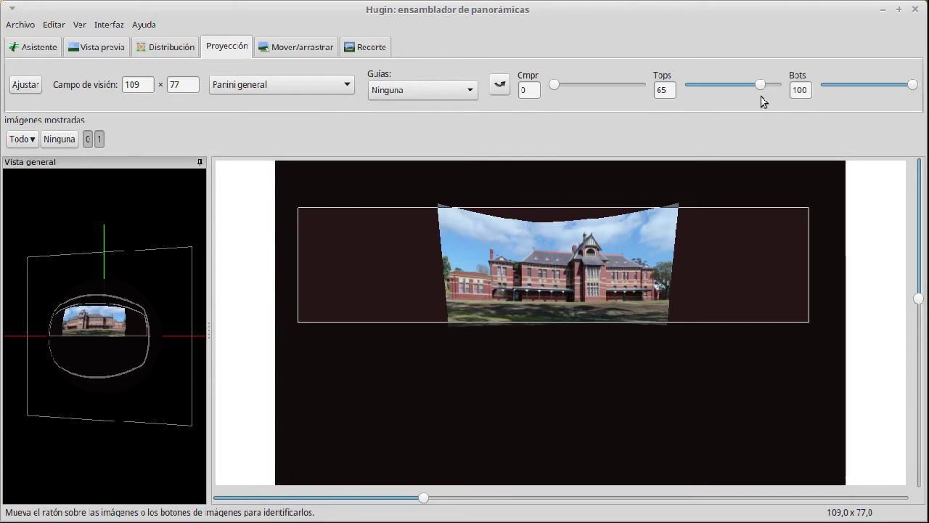
mouse_move(762, 84)
mouse_down()
mouse_move(774, 86)
mouse_move(743, 85)
mouse_move(766, 88)
mouse_move(755, 87)
mouse_up()
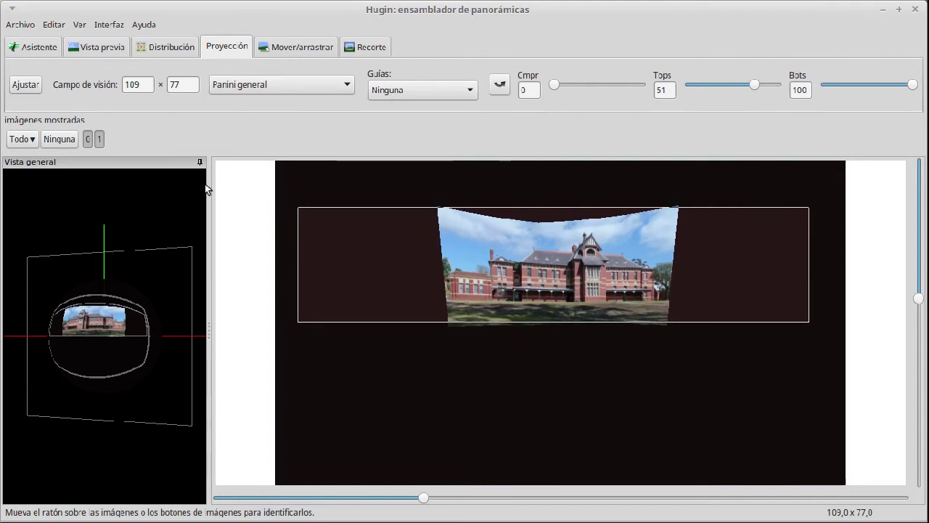
Set the panorama's projection back to Rectilínea
click(312, 80)
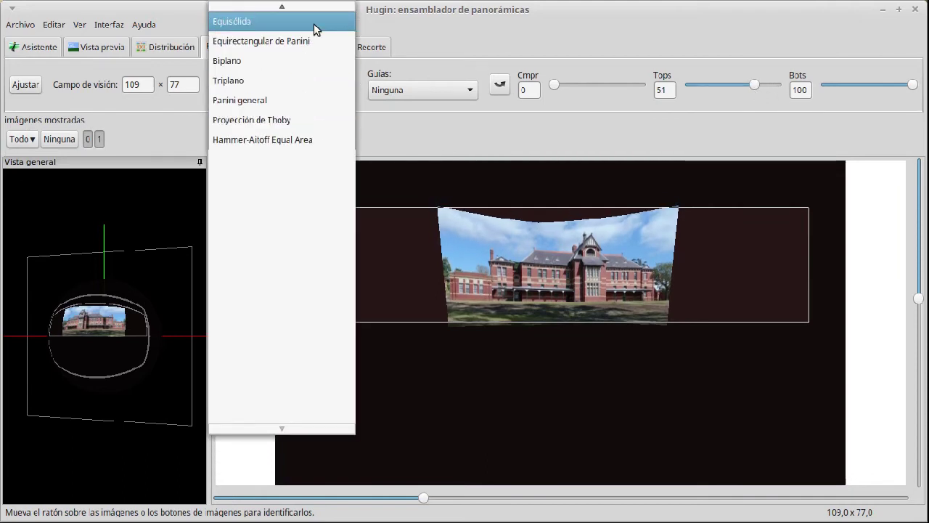
scroll(314, 23, up, 3)
scroll(314, 23, up, 5)
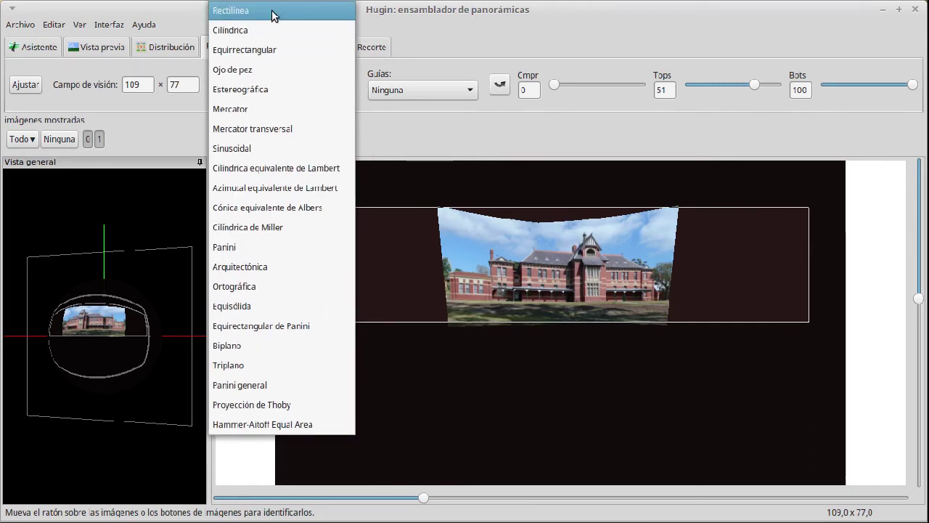
click(271, 11)
Move the joined photos upward and then mostly below the horizon line, keeping the drag mode on normal
click(315, 49)
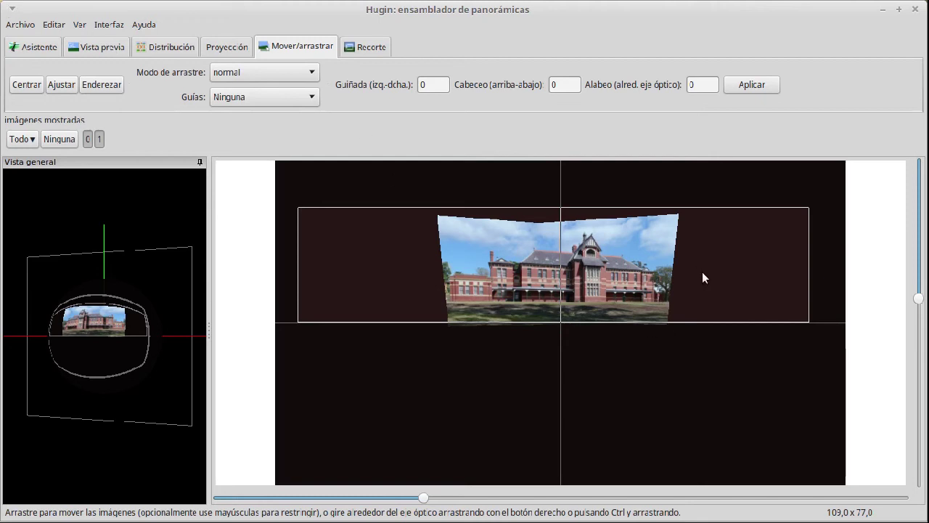
drag(579, 287, 556, 263)
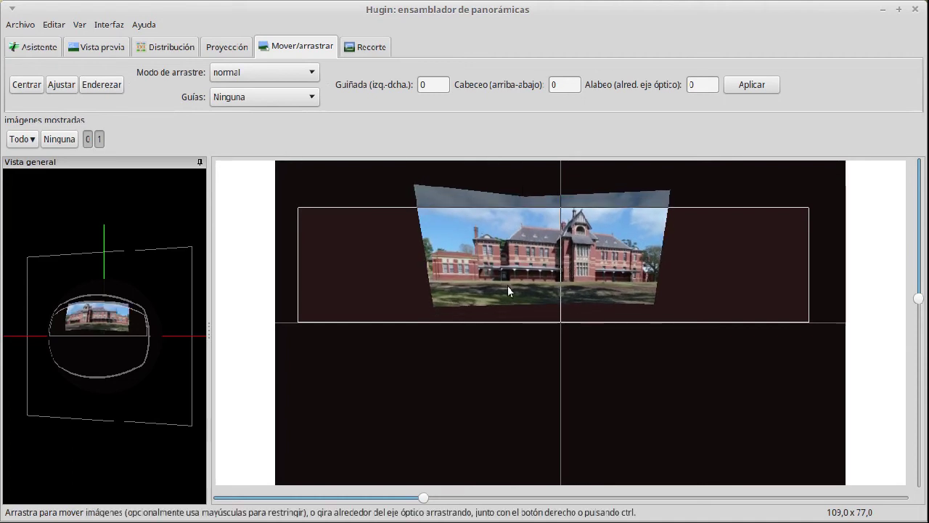
drag(562, 295, 581, 361)
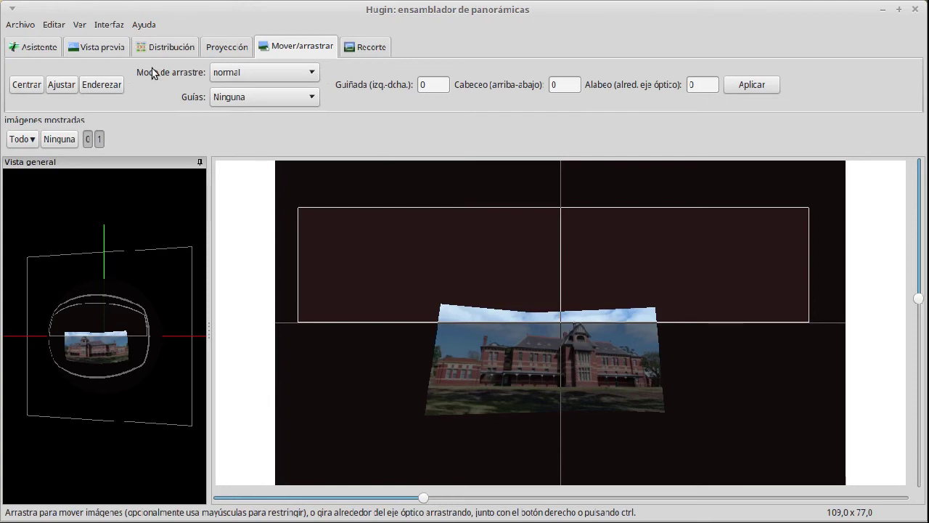
click(311, 72)
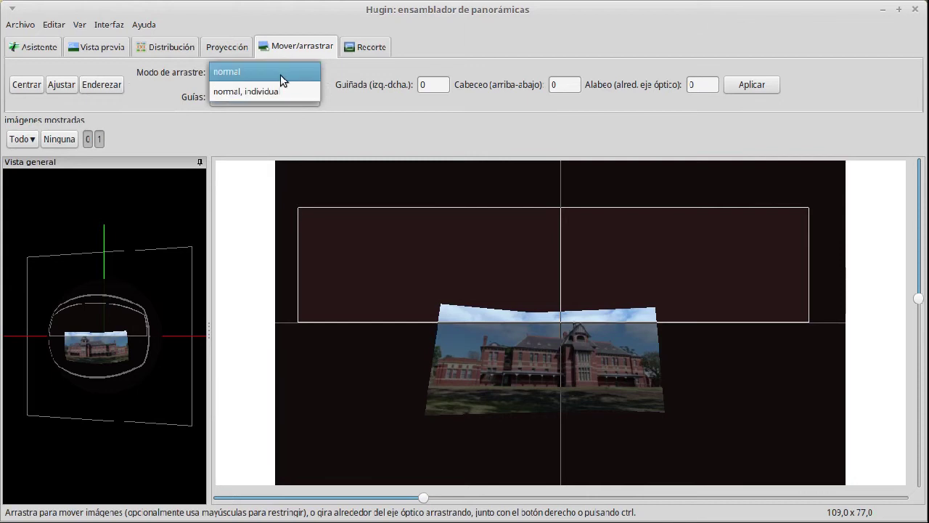
click(380, 132)
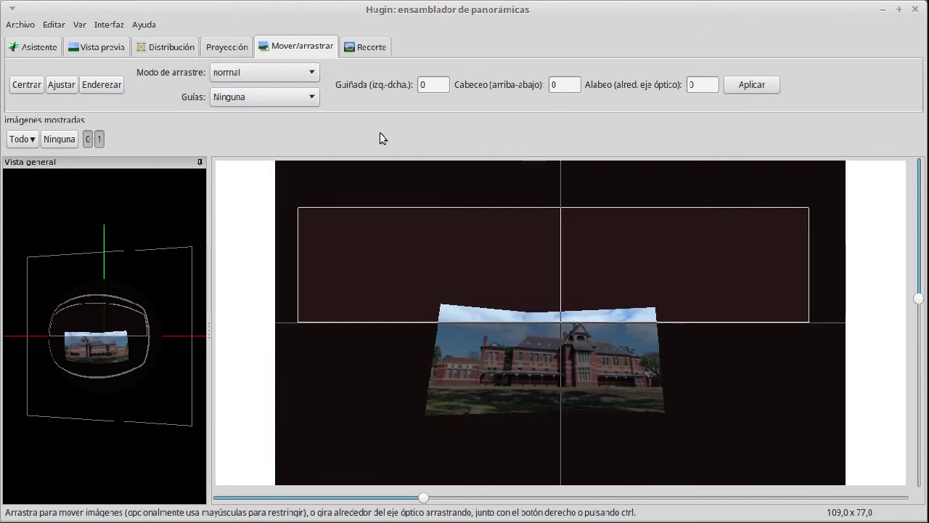
Compare the Regla de los tercios and Proporción áurea guides, and keep Regla de los tercios over the crop frame
click(313, 97)
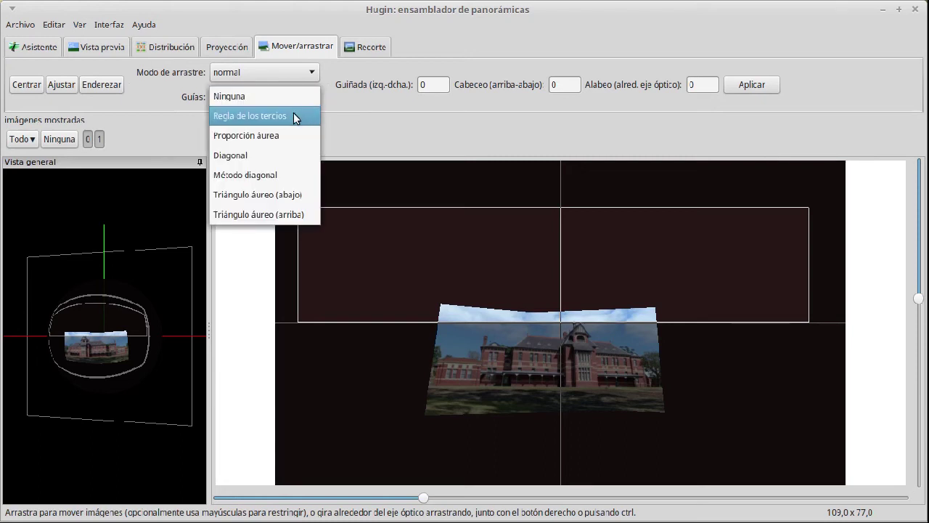
click(293, 114)
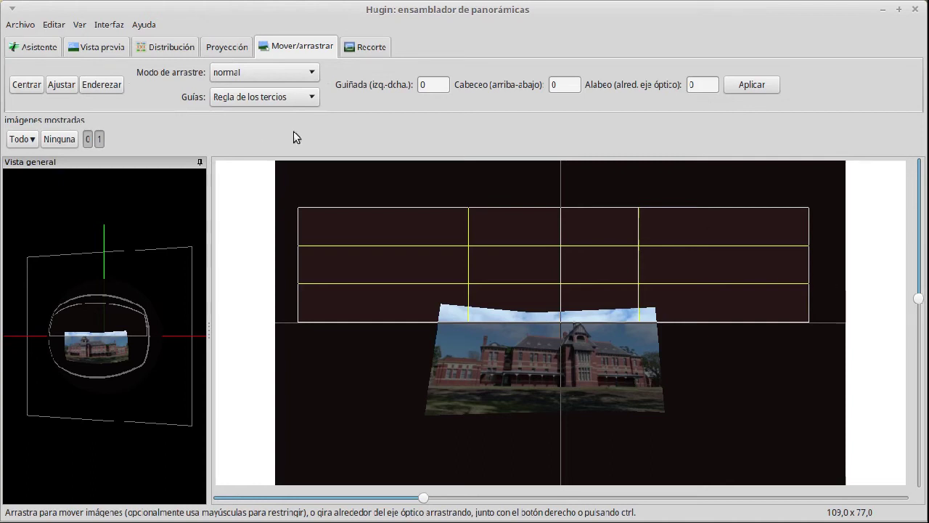
click(287, 98)
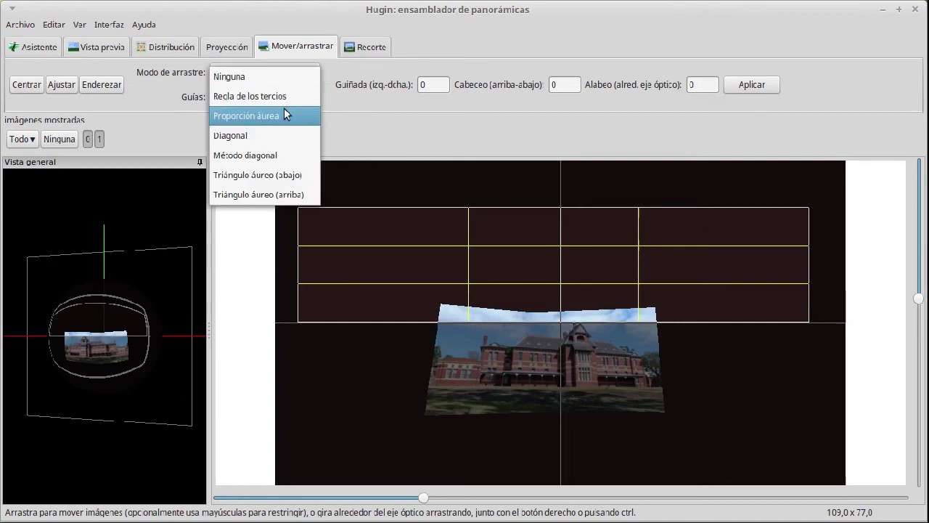
click(285, 113)
click(301, 96)
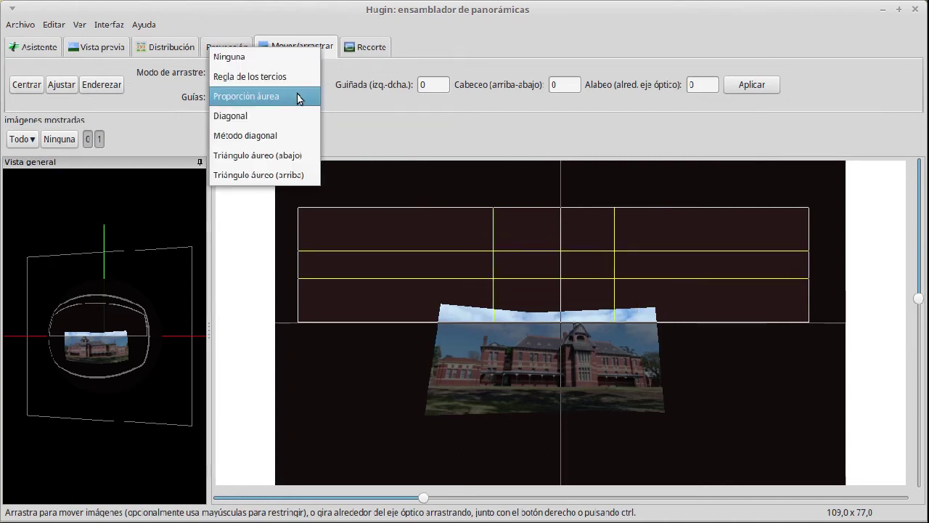
click(285, 78)
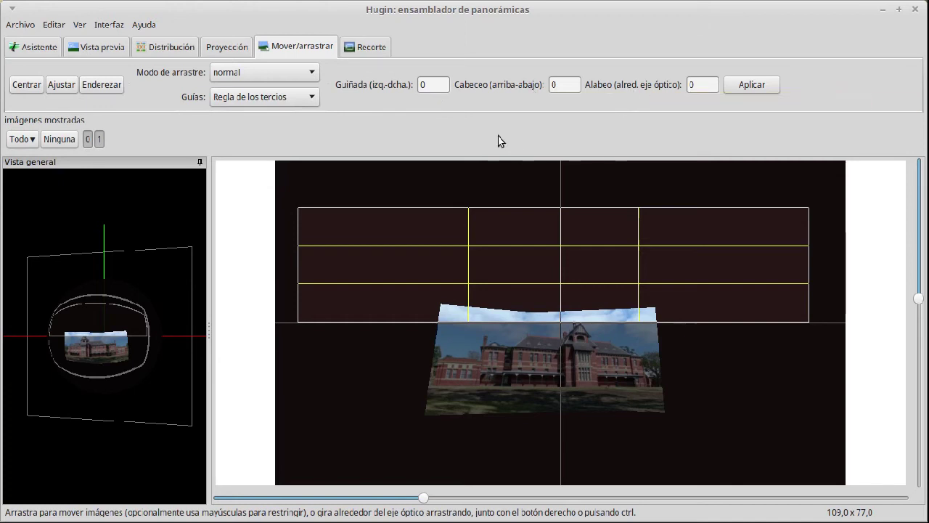
Move the joined photos back up until the building straddles the horizon line near the vertical centre line
mouse_move(645, 343)
mouse_down()
mouse_move(649, 359)
mouse_move(668, 323)
mouse_move(643, 368)
mouse_move(656, 322)
mouse_move(654, 351)
mouse_move(653, 338)
mouse_move(644, 343)
mouse_up()
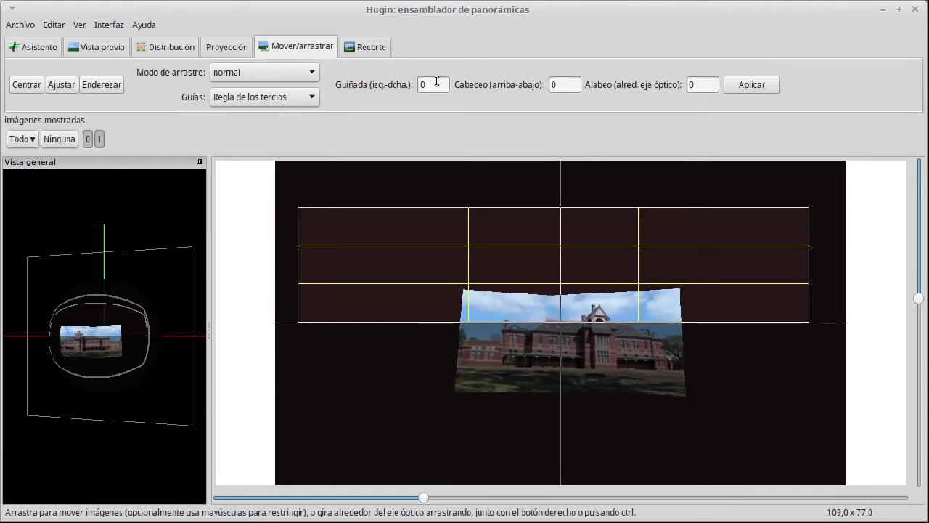
drag(575, 312, 556, 290)
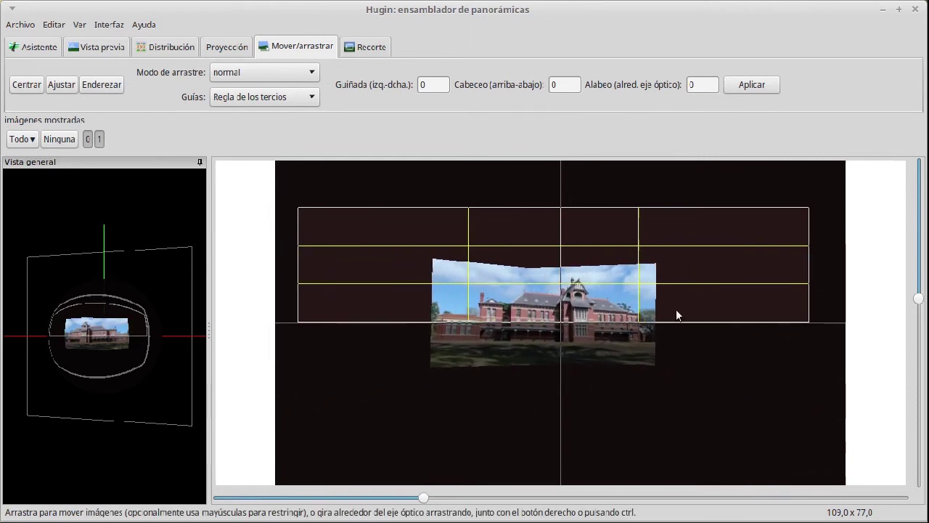
Move the joined photos down in the preview and back up through the overview until most of the building sits above the horizon line
drag(529, 326, 536, 326)
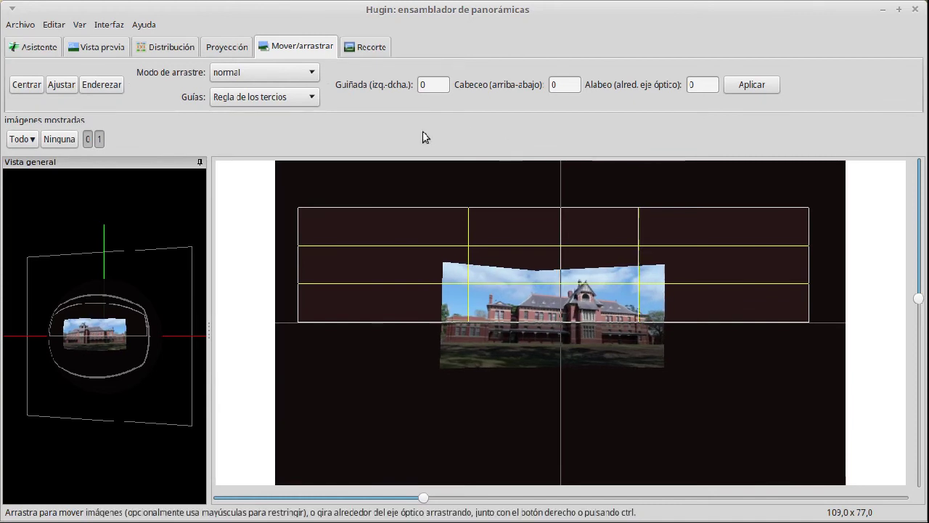
drag(560, 266, 557, 326)
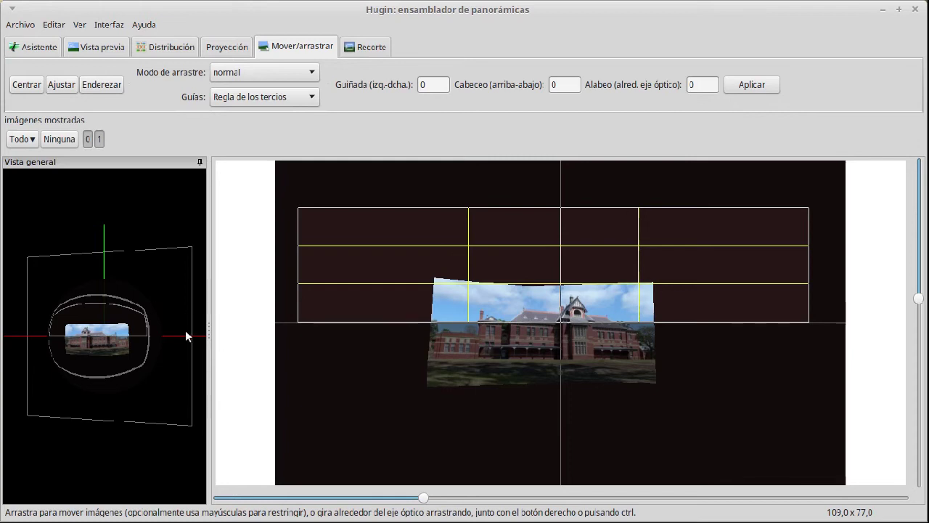
mouse_move(92, 334)
mouse_down()
mouse_move(138, 337)
mouse_move(33, 335)
mouse_move(145, 334)
mouse_move(60, 335)
mouse_move(101, 334)
mouse_move(105, 319)
mouse_move(105, 356)
mouse_move(98, 326)
mouse_up()
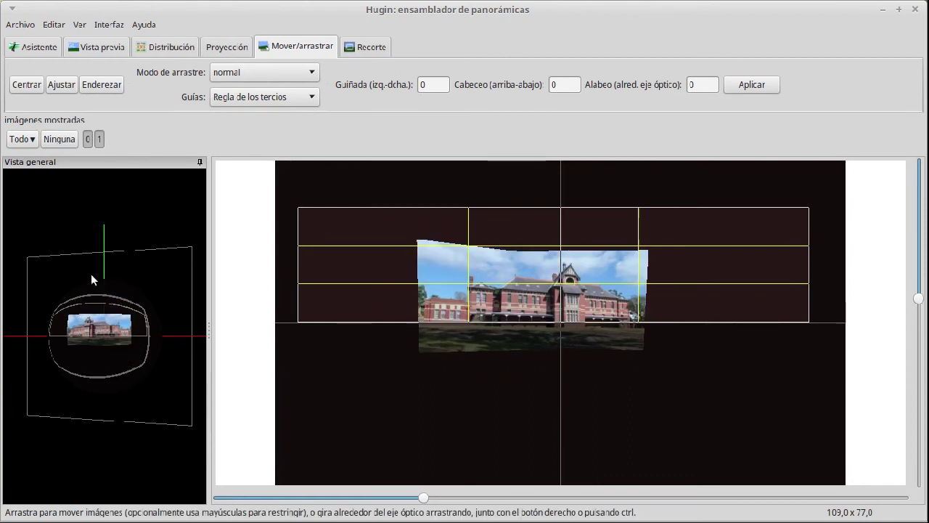
Rotate the overview sphere to see it from other angles, and move the joined photos down until the building straddles the horizon line
drag(190, 330, 167, 347)
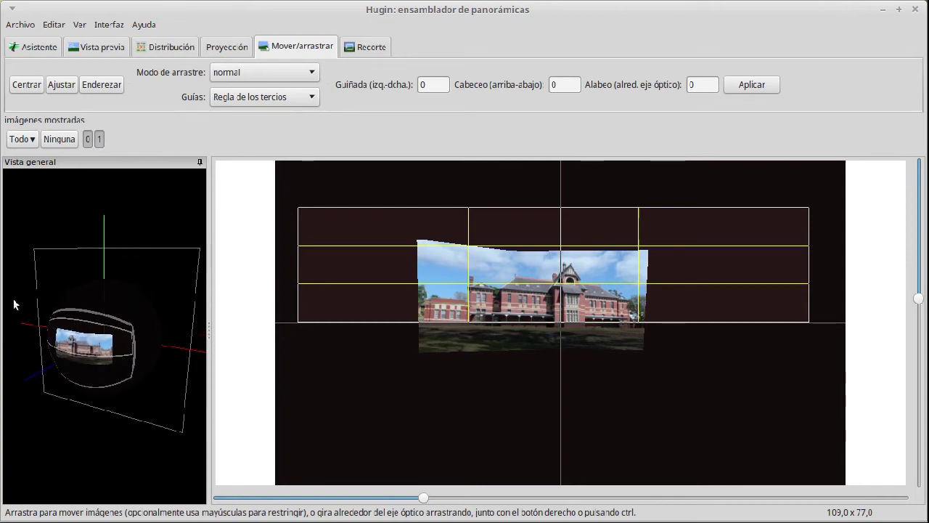
drag(26, 329, 41, 290)
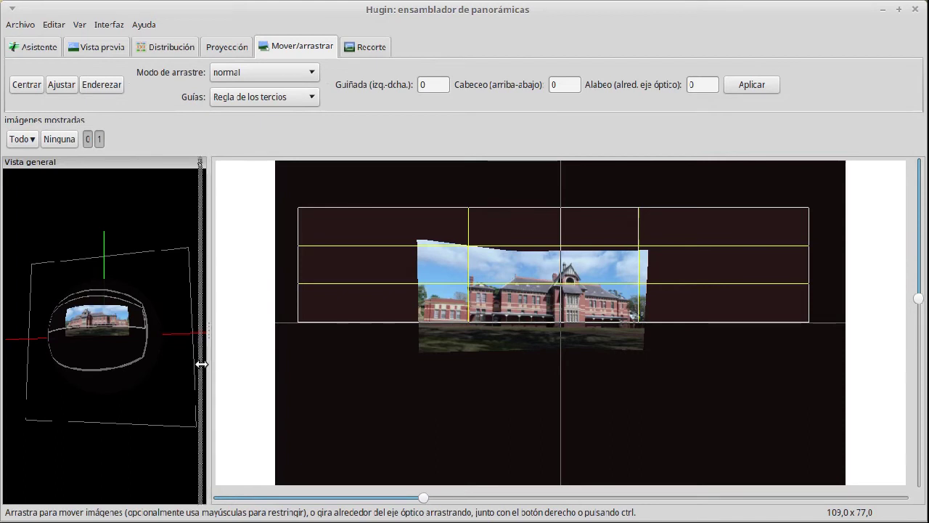
drag(198, 319, 122, 254)
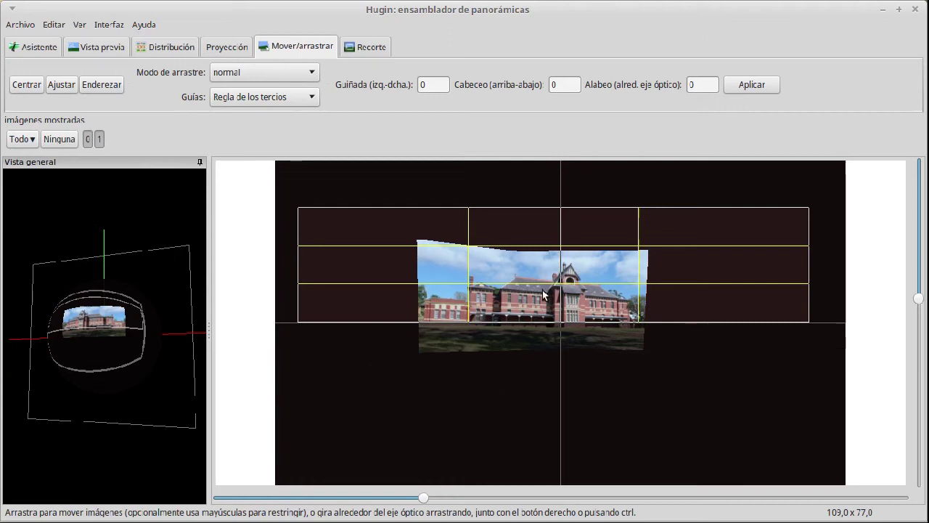
drag(558, 312, 575, 321)
drag(564, 275, 570, 310)
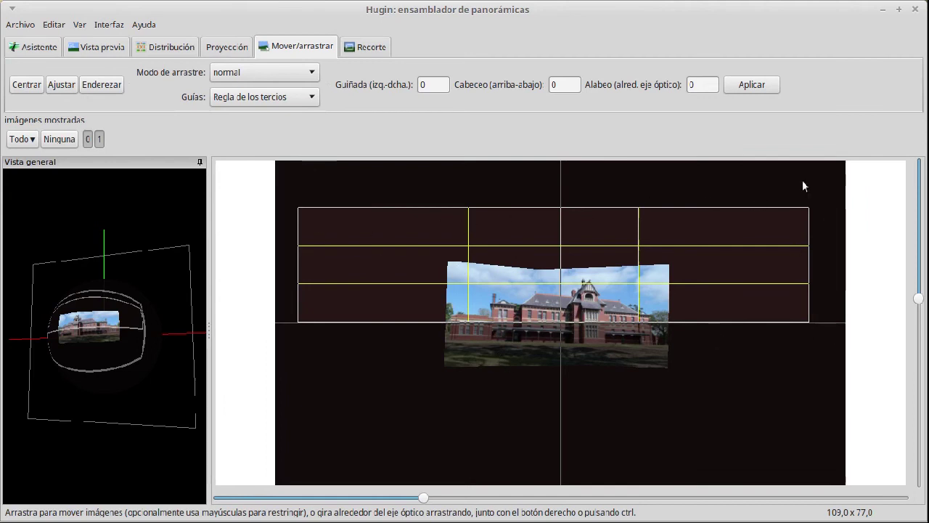
Set the preview's background colour to a neutral medium grey
click(26, 48)
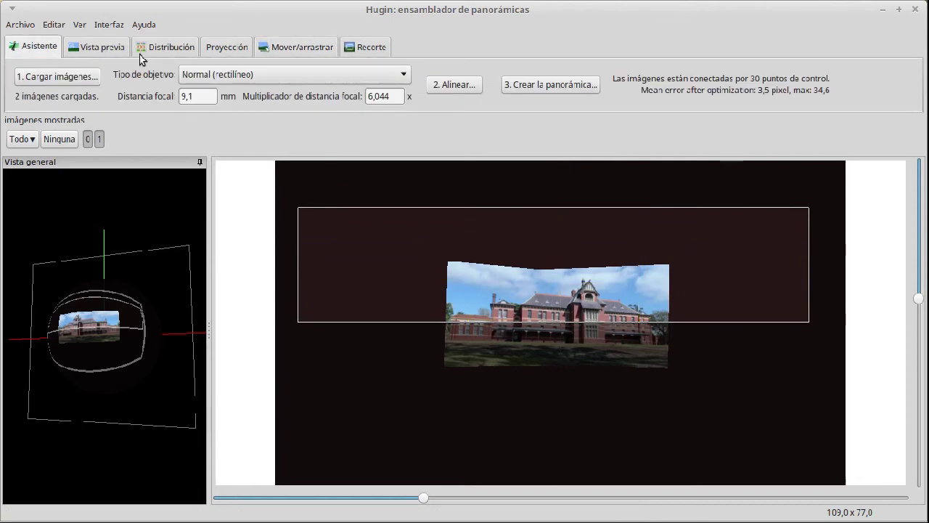
click(106, 49)
click(610, 87)
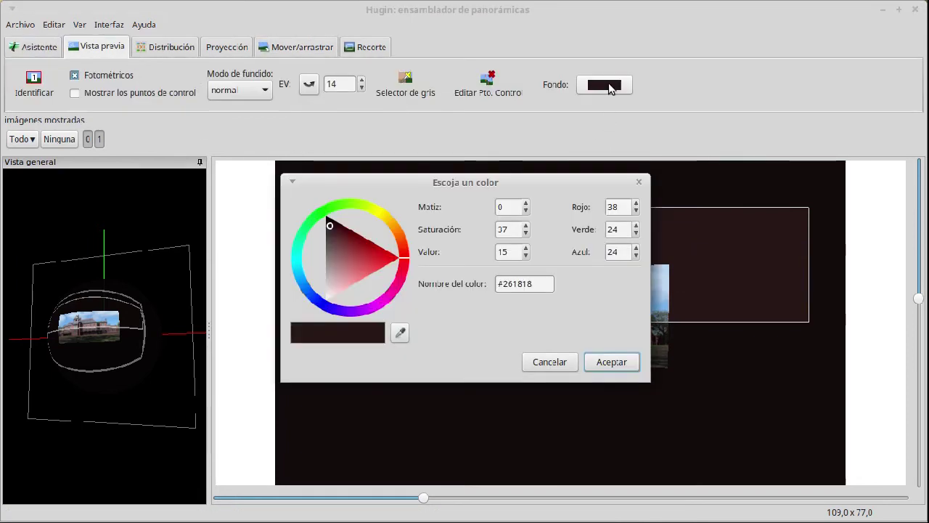
click(329, 247)
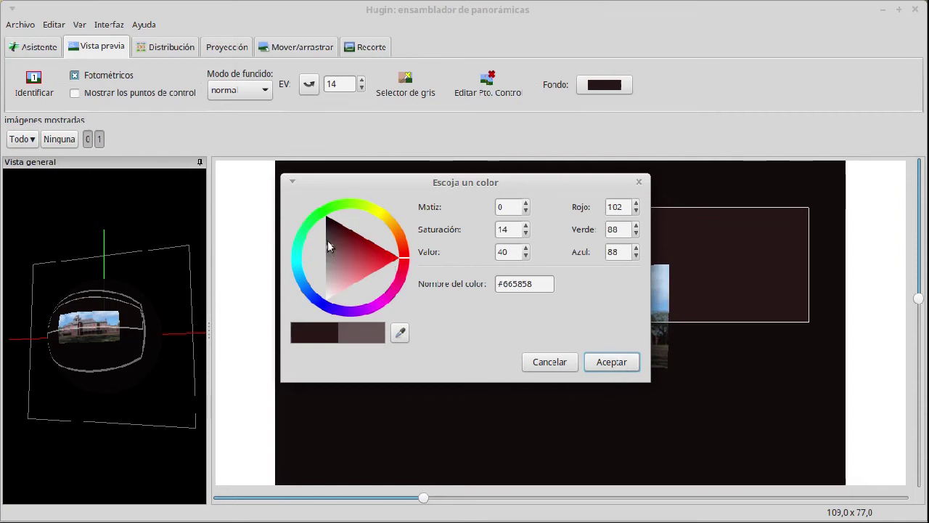
drag(329, 247, 315, 253)
click(610, 365)
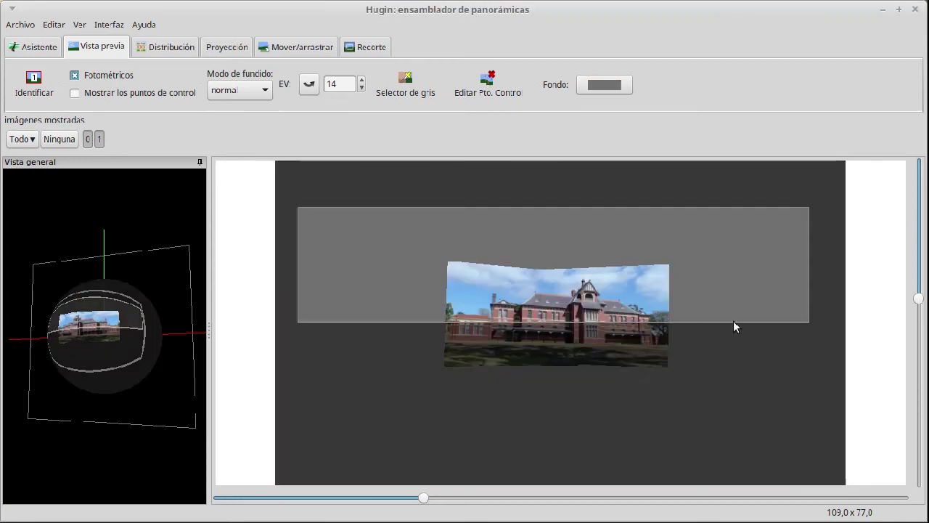
Autocrop the panorama to the joined photos, and adjust the field of view to 91 x 69
click(380, 48)
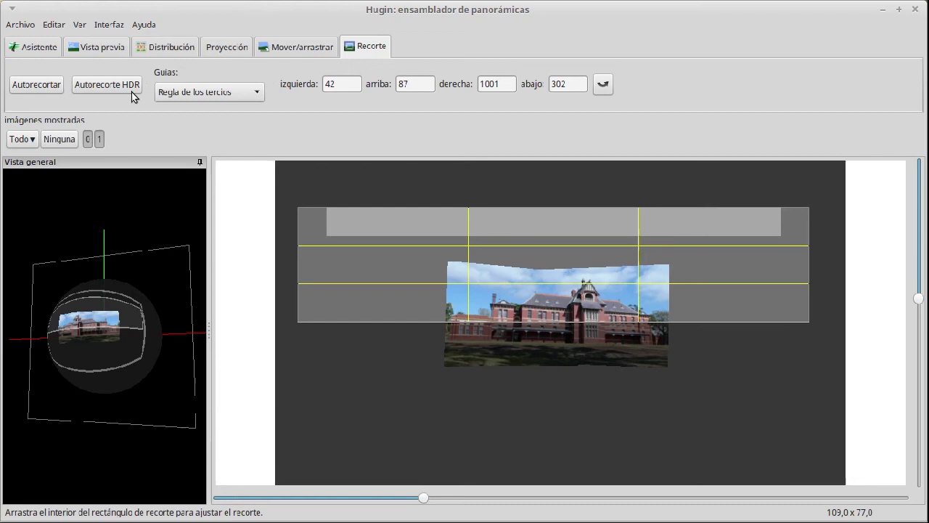
click(36, 82)
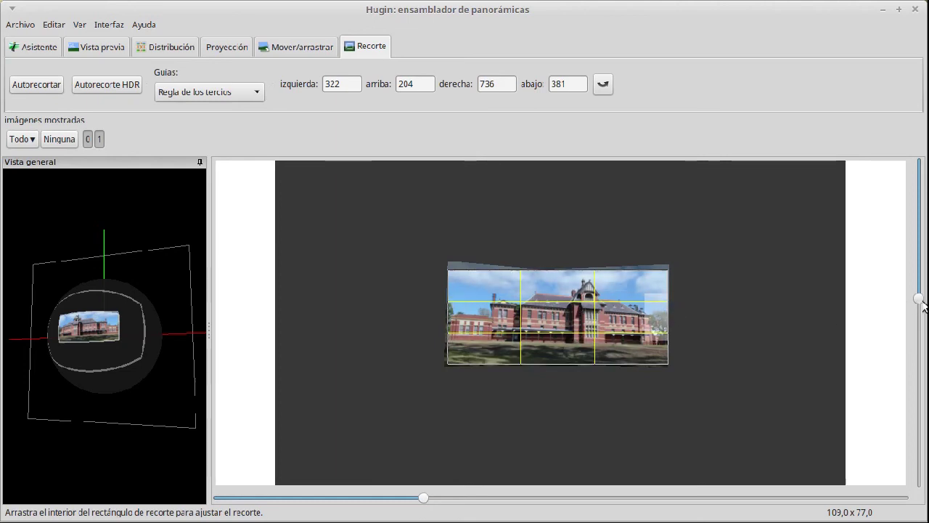
scroll(918, 304, up, 2)
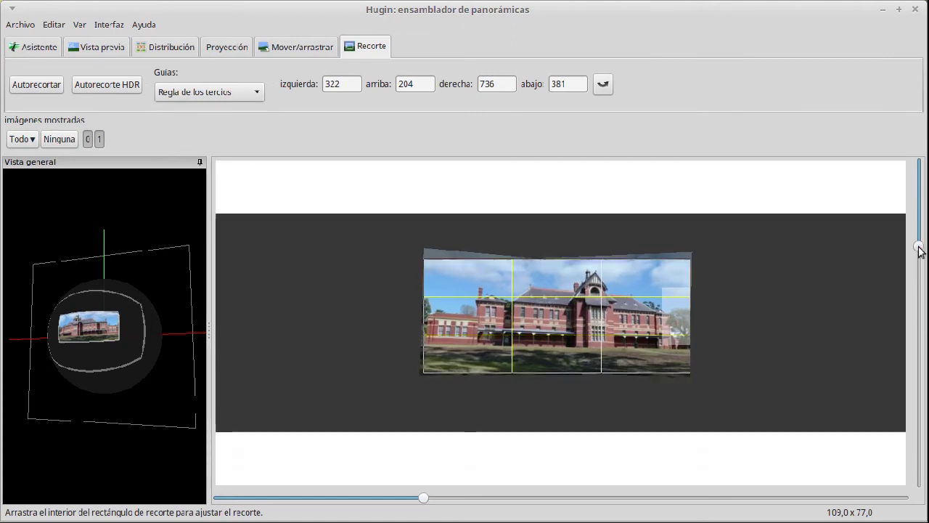
drag(424, 498, 389, 500)
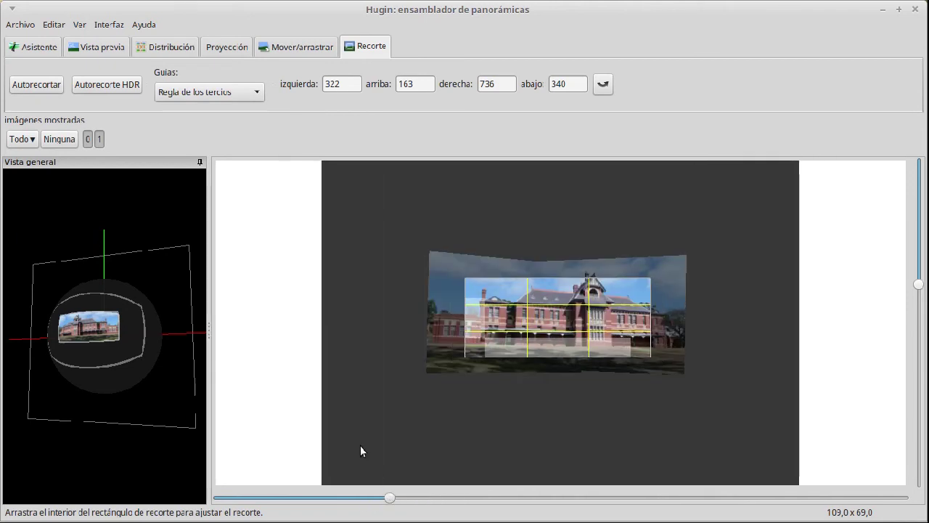
Centre and fit the joined photos in the canvas, with a field of view of 58 x 39
click(295, 48)
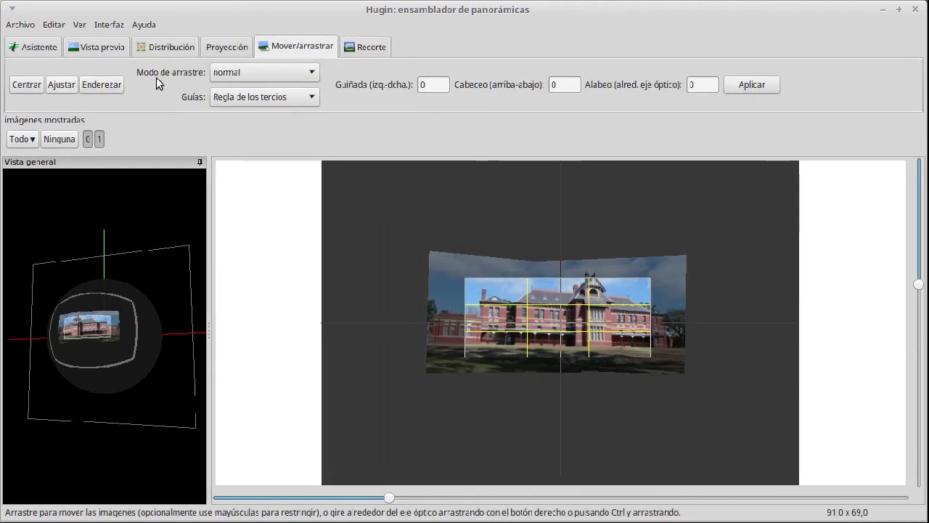
click(27, 86)
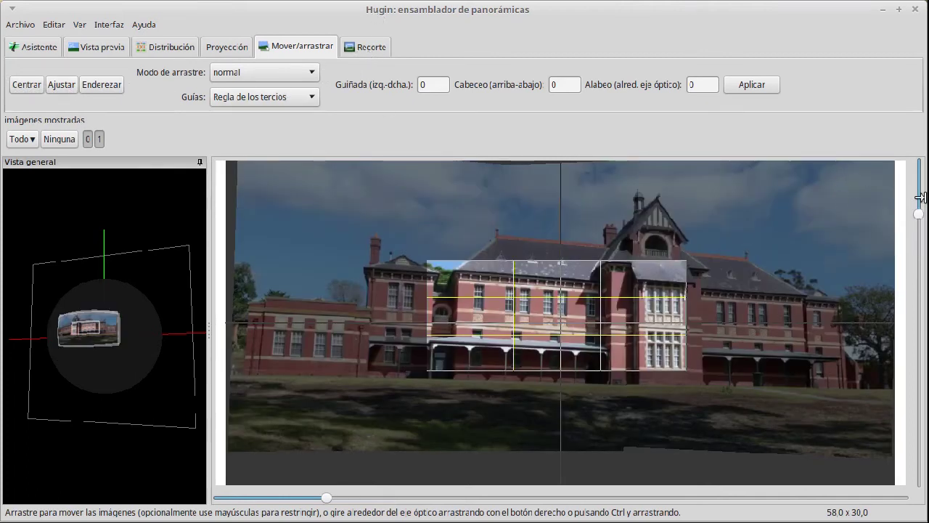
drag(919, 216, 919, 231)
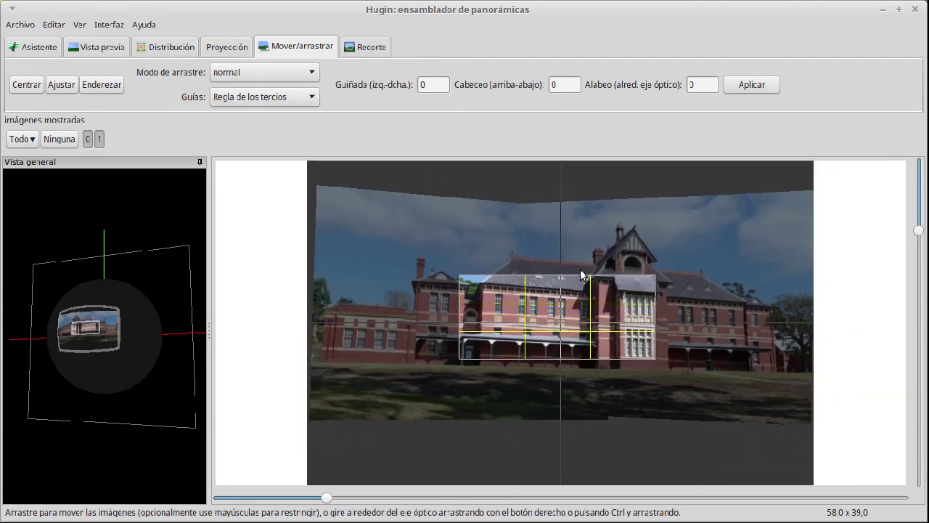
Autocrop the panorama, and tighten the crop frame to 114 at the upper edge and 468 at the lower edge
click(383, 50)
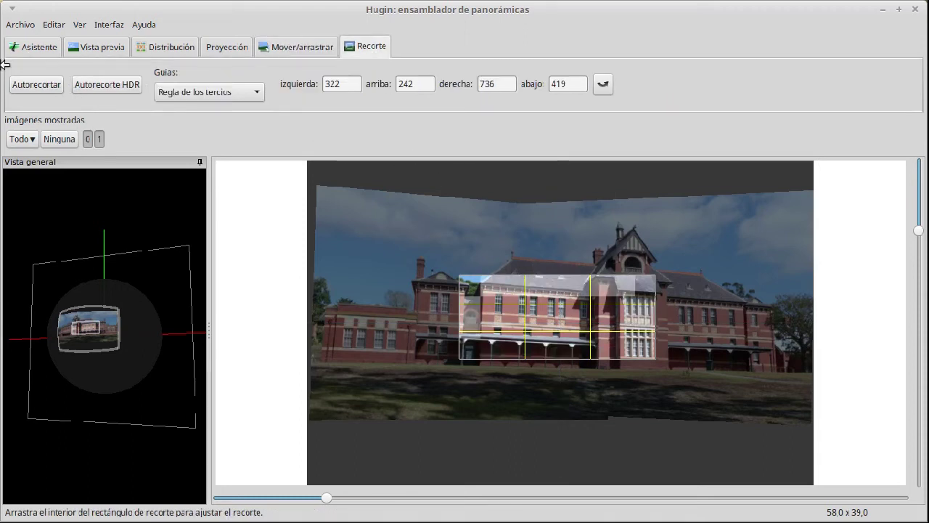
click(32, 87)
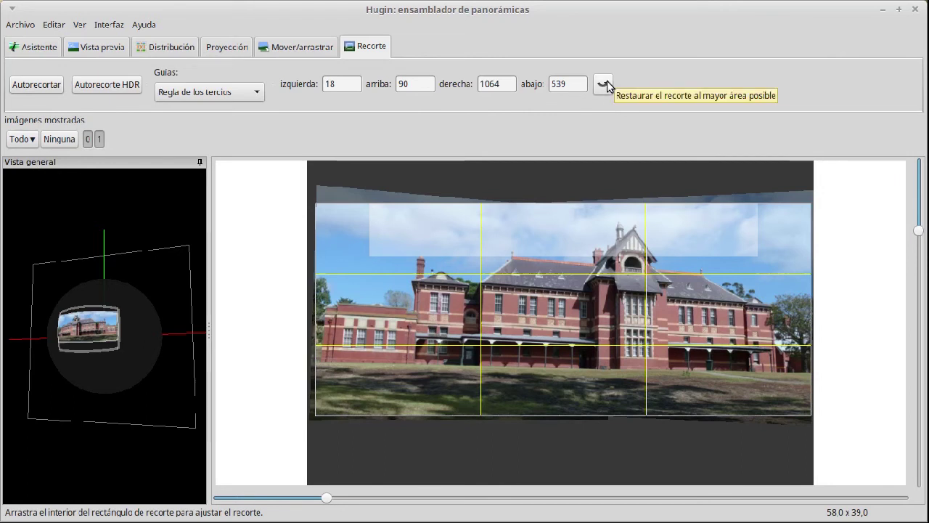
drag(553, 249, 552, 260)
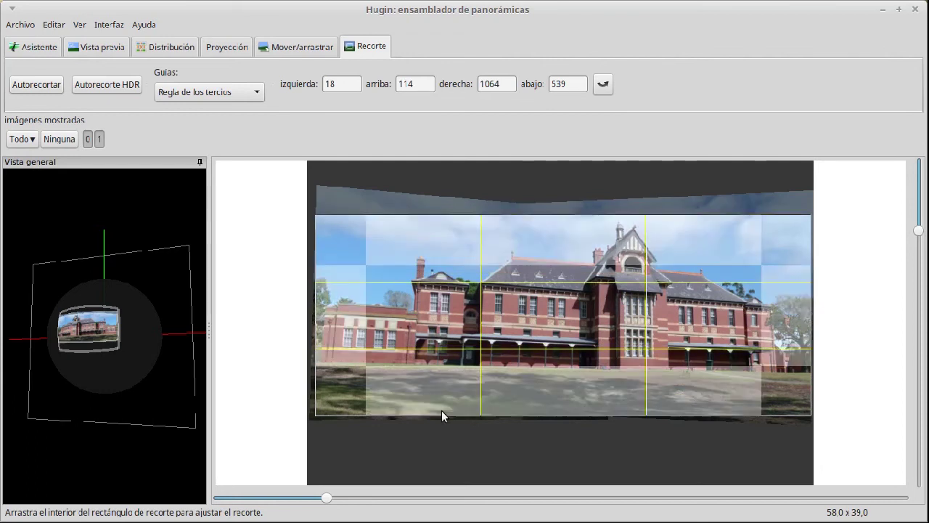
drag(601, 408, 603, 381)
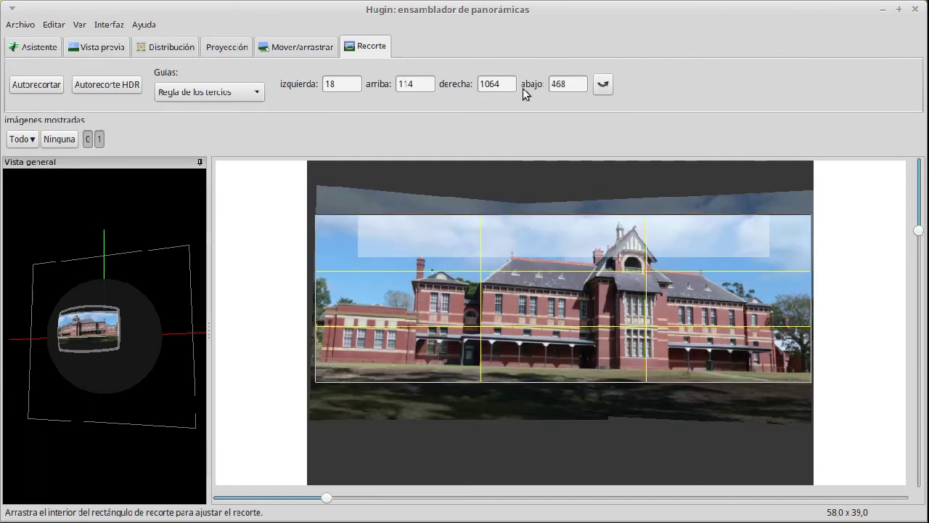
Restore the crop to the largest possible area, and autocrop the panorama again
click(604, 84)
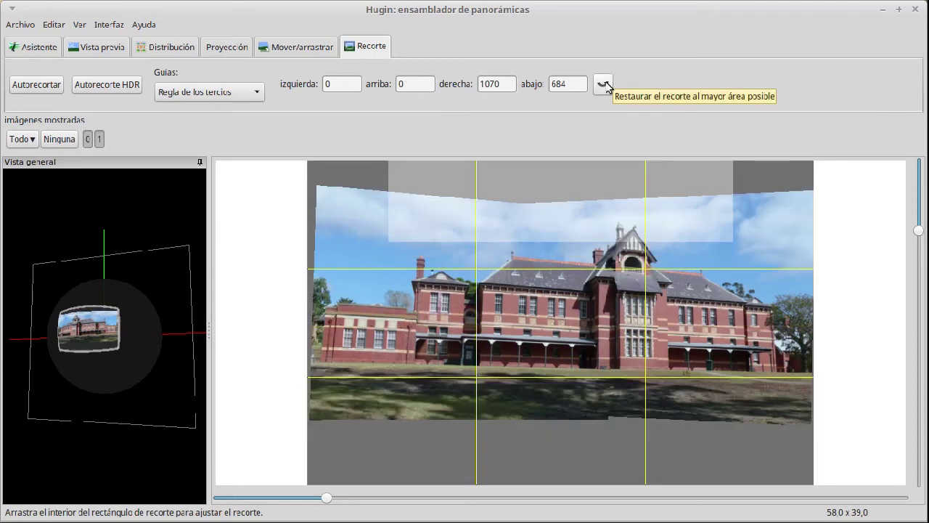
click(604, 85)
drag(566, 178, 578, 161)
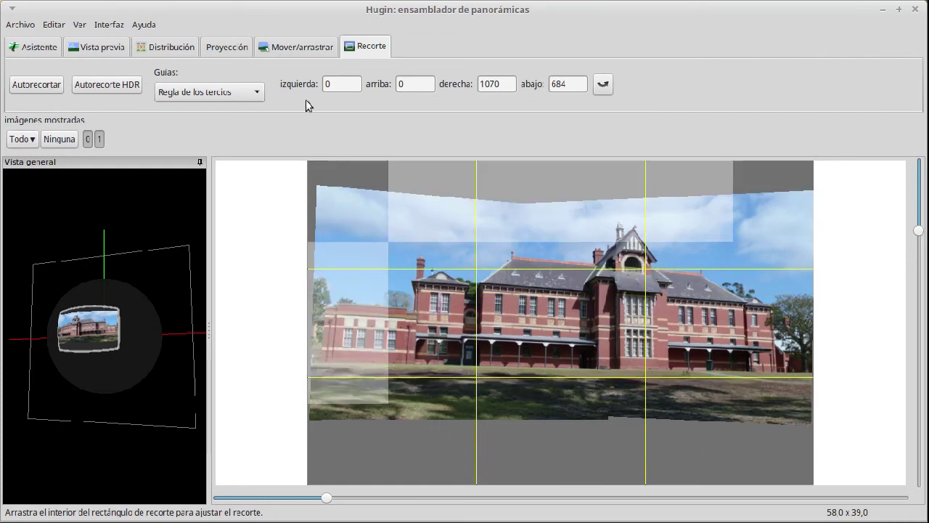
click(44, 87)
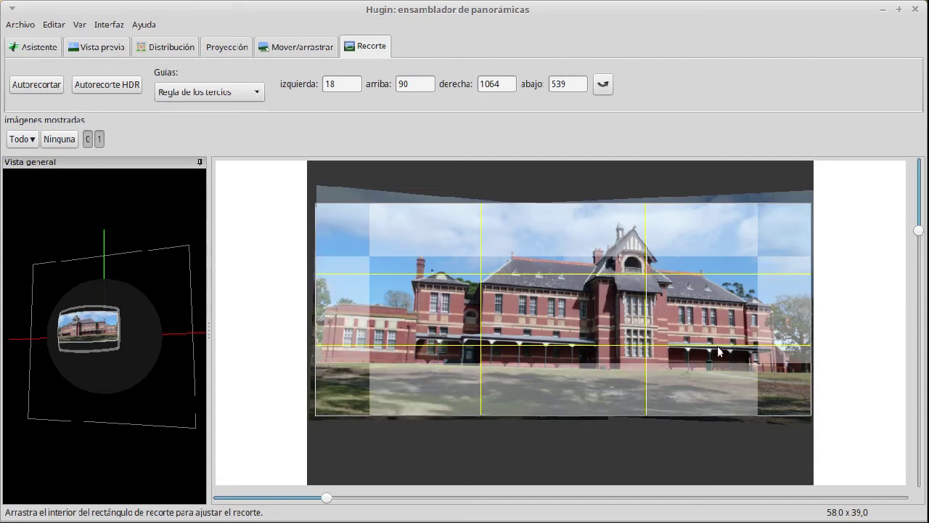
Create the panorama as a 964 x 414 JPEG at quality 90, with corrected exposure, low dynamic range, and intermediate images saved
click(43, 46)
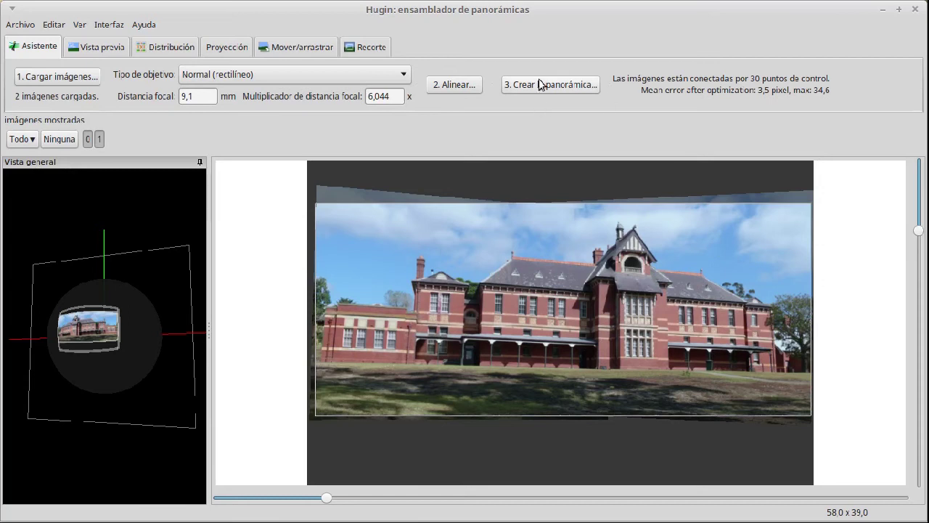
click(561, 87)
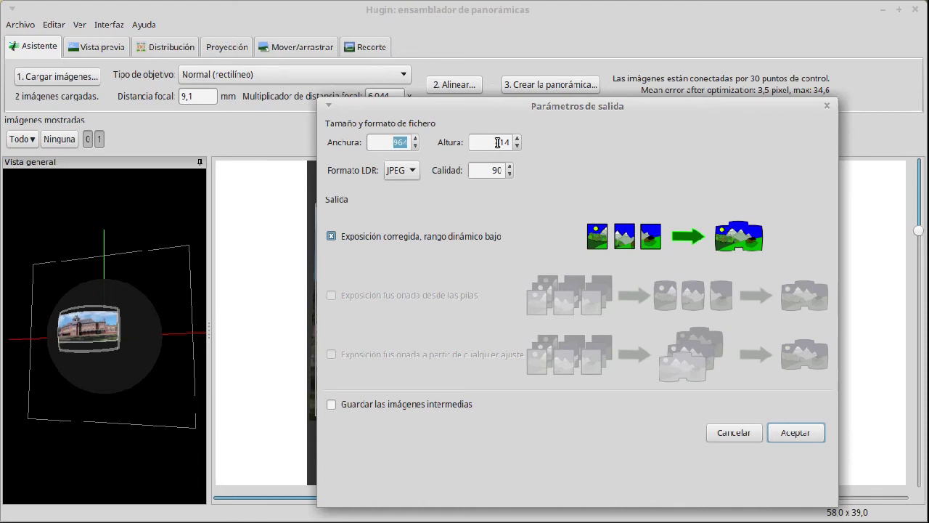
click(417, 171)
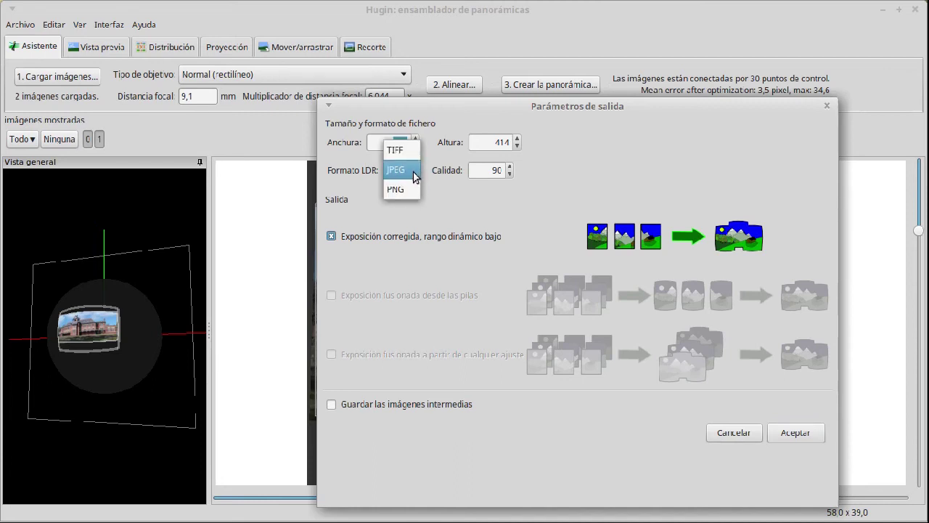
click(416, 177)
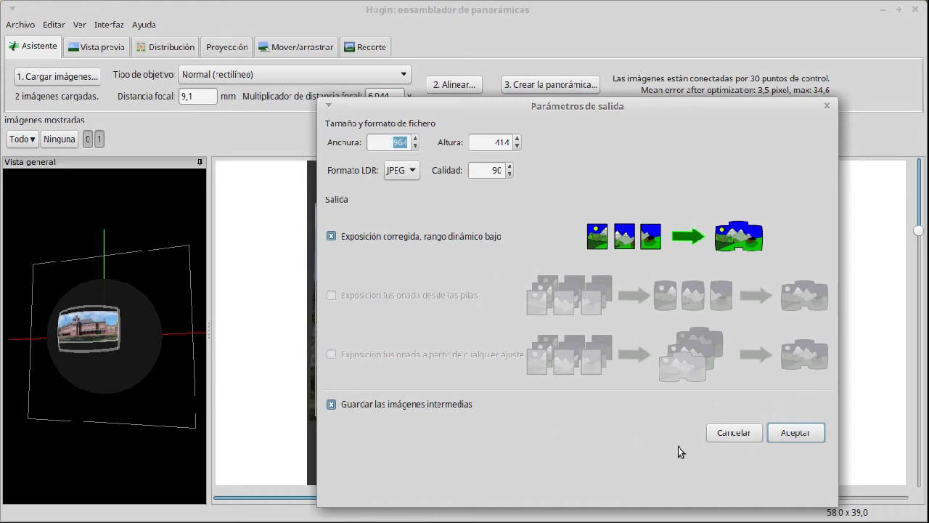
click(793, 432)
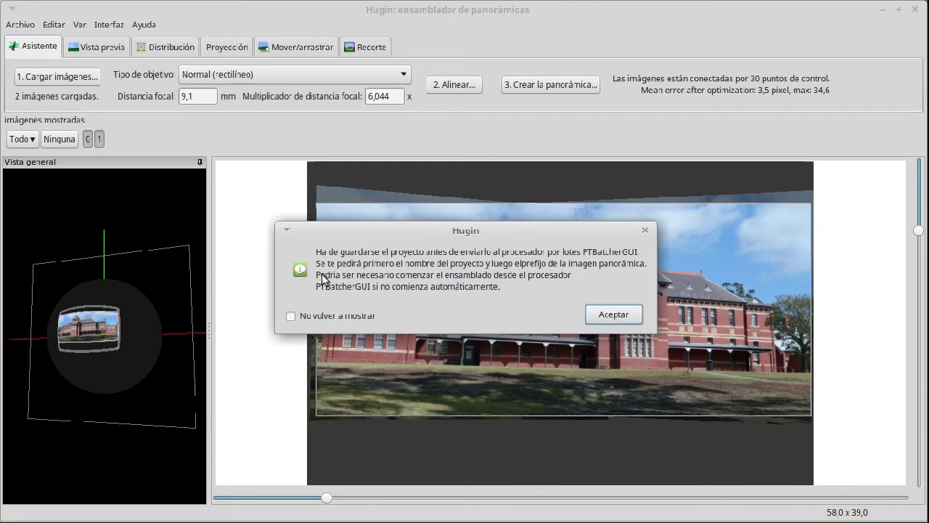
Save the project as 974-1 - 975-1.pto in Hugin 01 2 imagenes, and start stitching with the output prefix 974-1 - 975-1
click(616, 308)
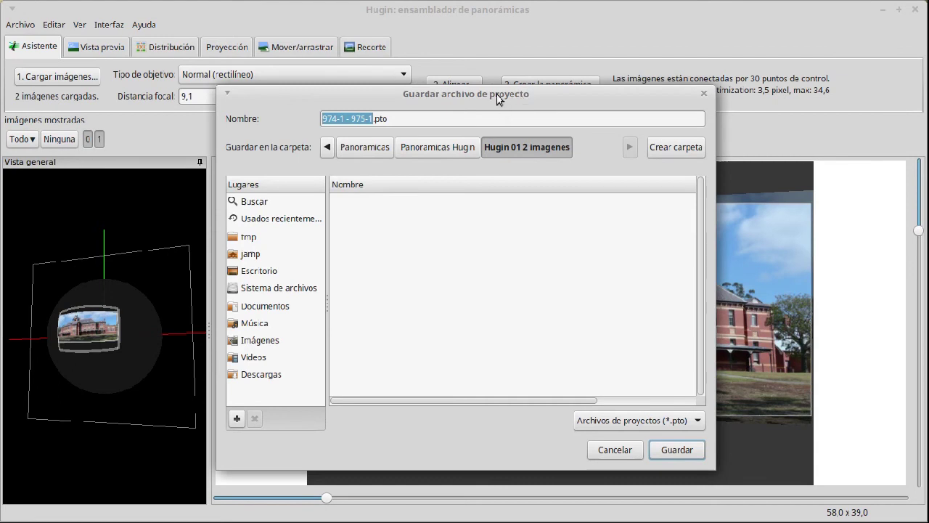
drag(498, 99, 328, 66)
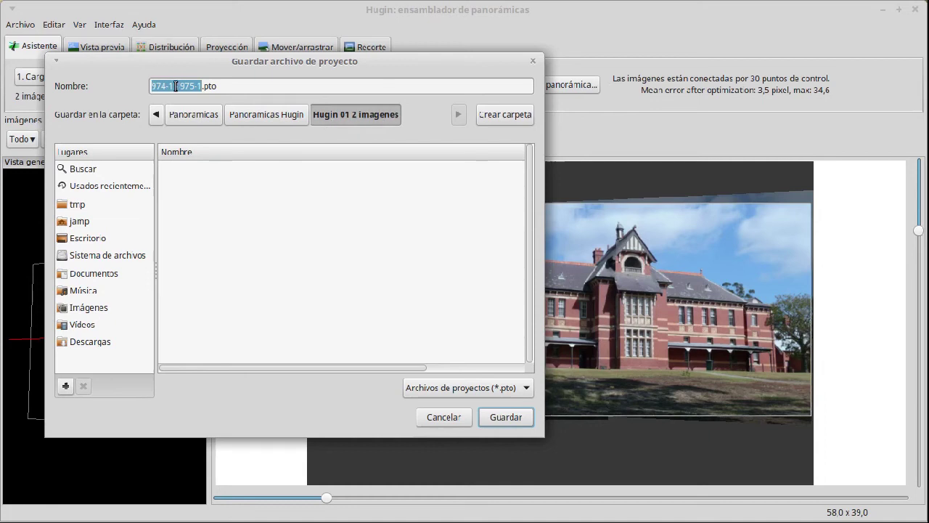
click(520, 420)
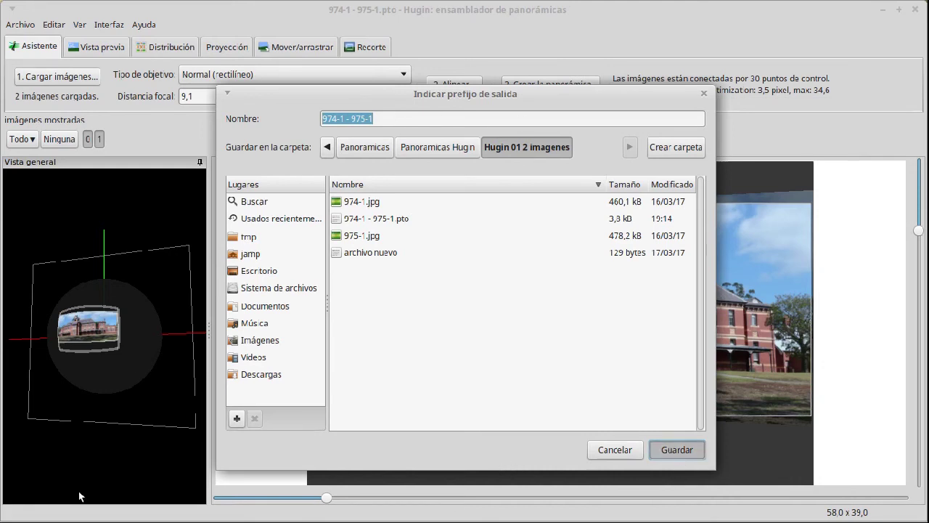
key(Return)
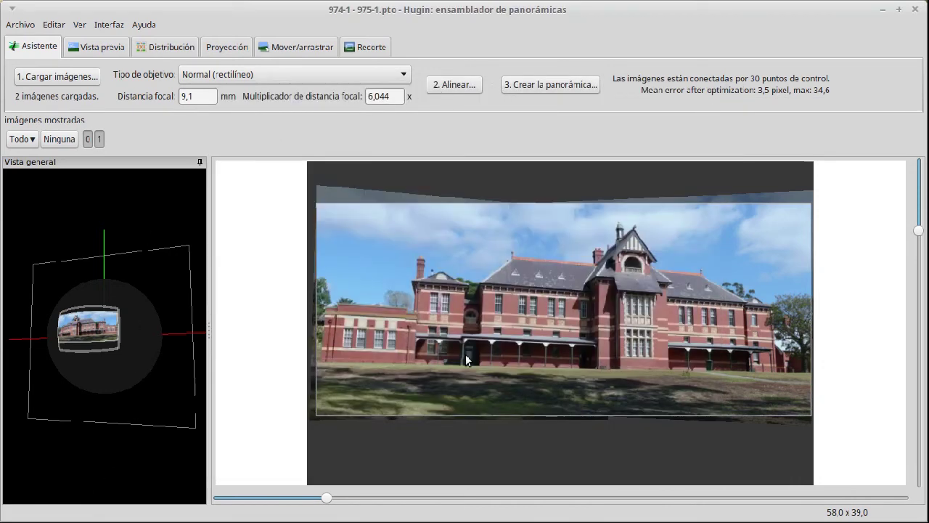
mouse_move(520, 520)
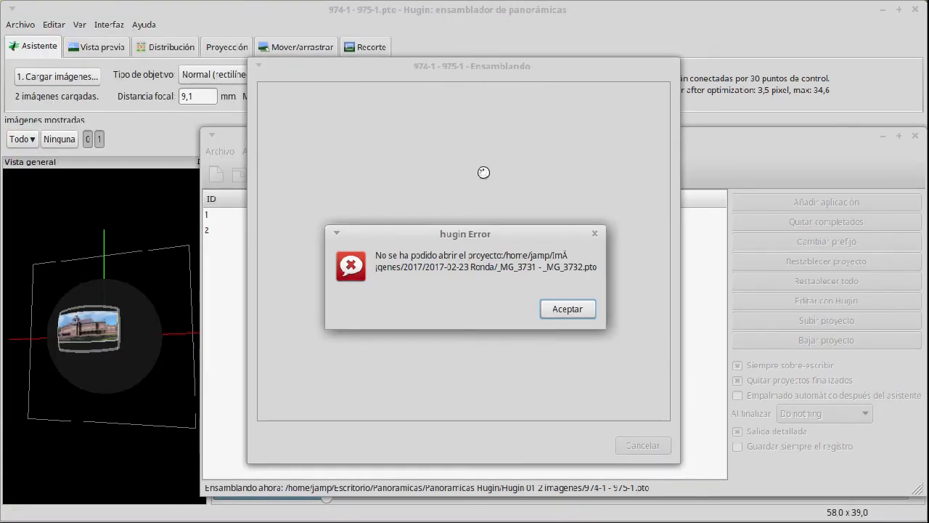
Dismiss the project error and close the batch processor to return to the 974-1 - 975-1 panorama project
click(568, 309)
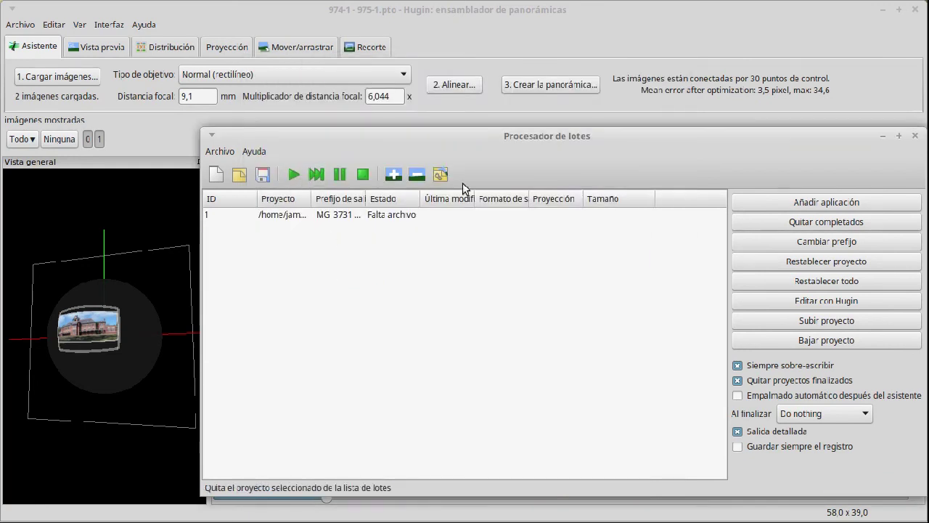
drag(524, 129, 415, 112)
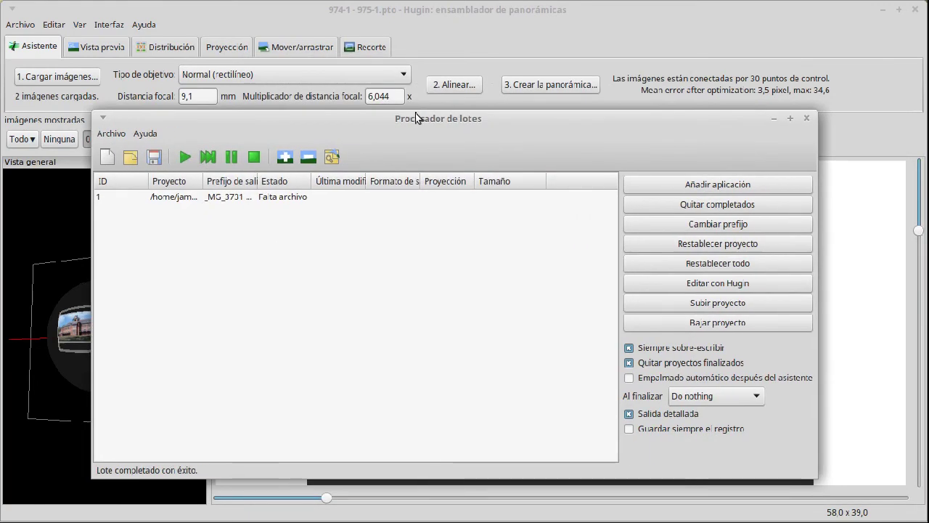
click(361, 195)
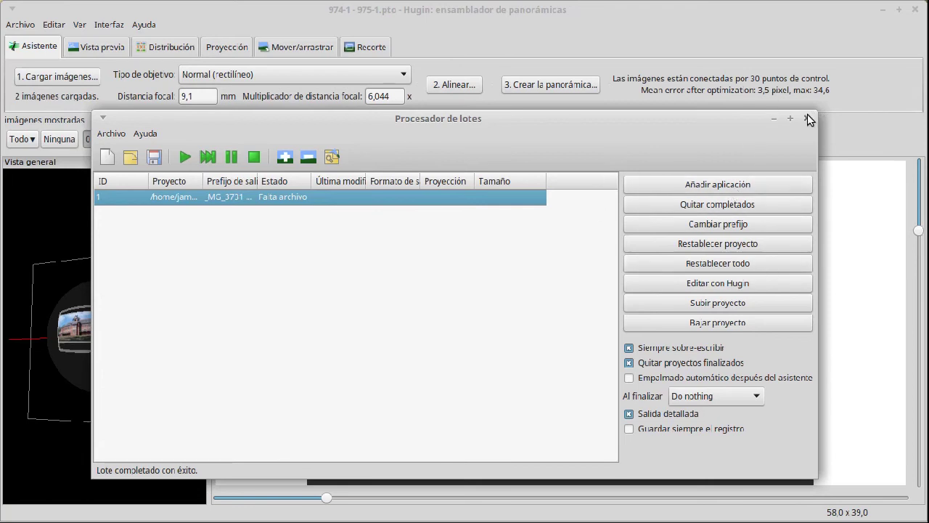
click(816, 12)
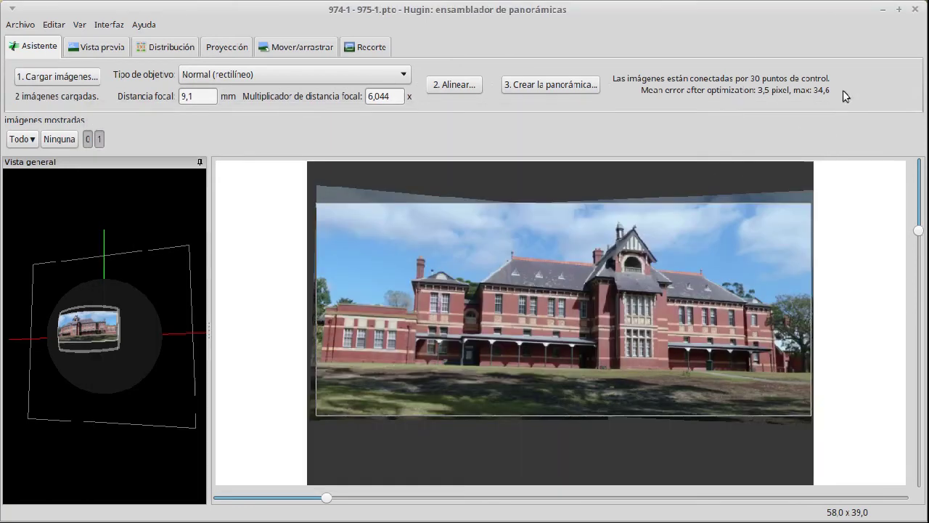
Minimize Hugin and open the folder Hugin 01 2 imagenes inside Panoramicas Hugin, within the desktop's Panoramicas folder
click(883, 10)
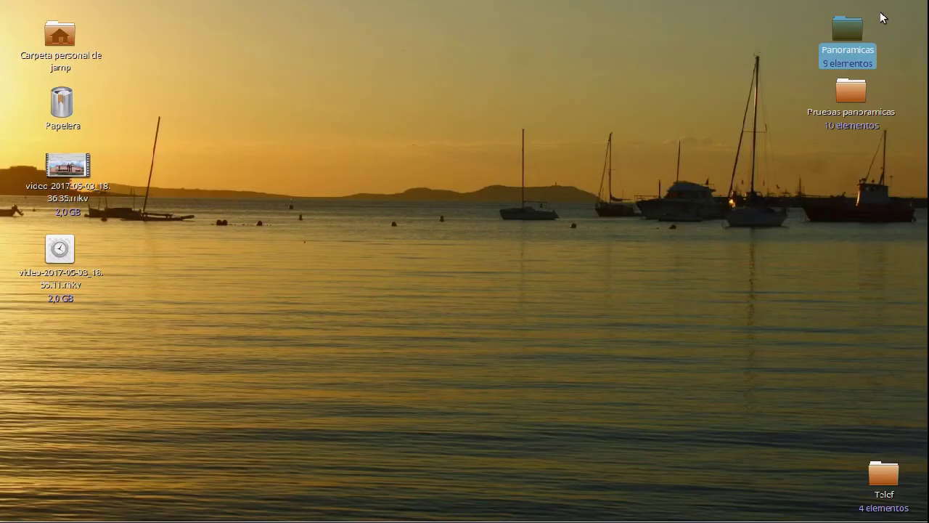
double_click(852, 36)
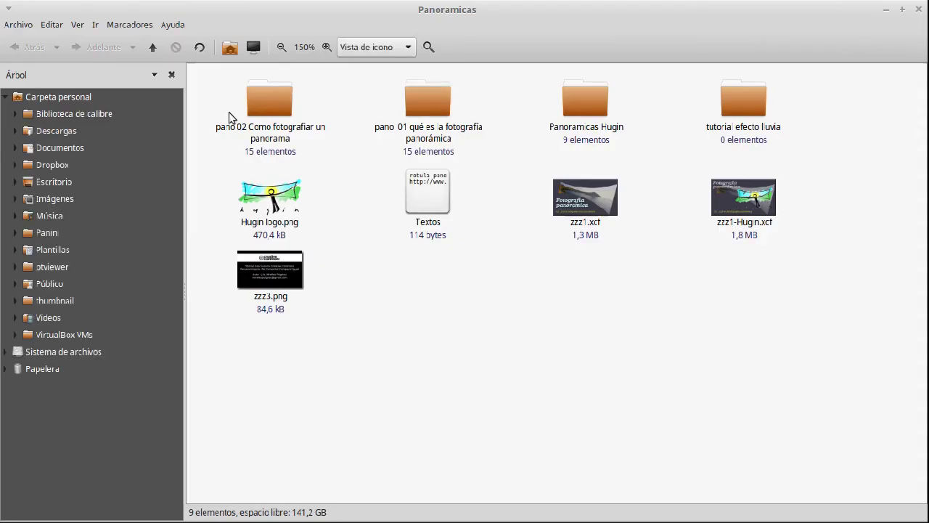
double_click(579, 103)
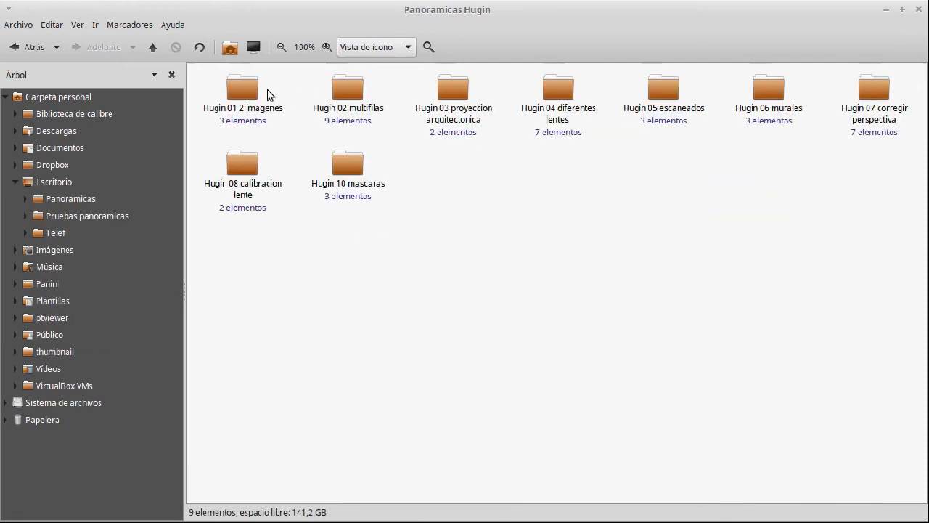
double_click(254, 87)
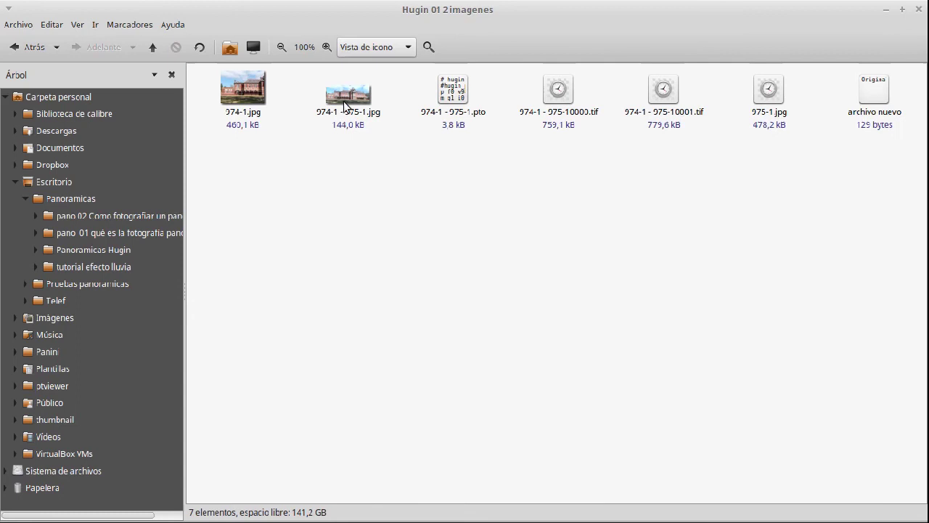
View the source photo 974-1.jpg and compare it with the stitched panorama 974-1 - 975-1.jpg
click(246, 91)
double_click(245, 88)
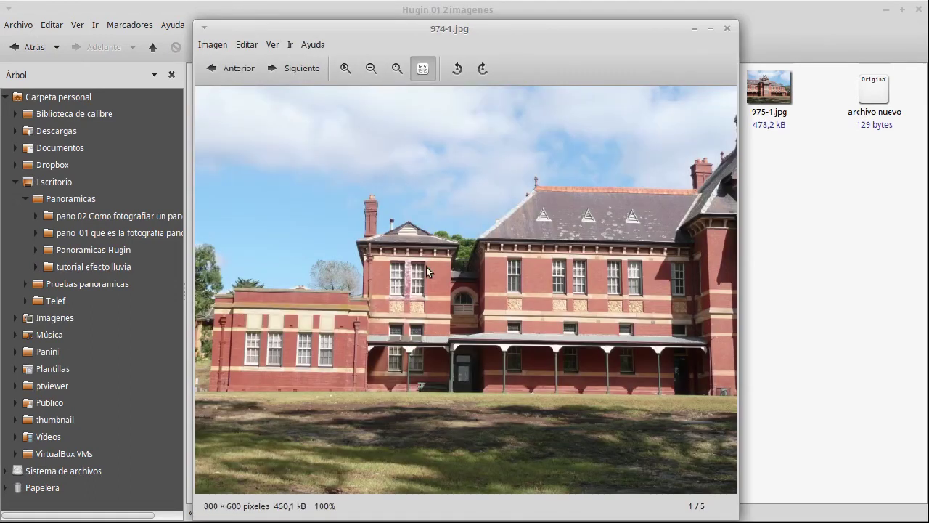
drag(629, 37, 506, 37)
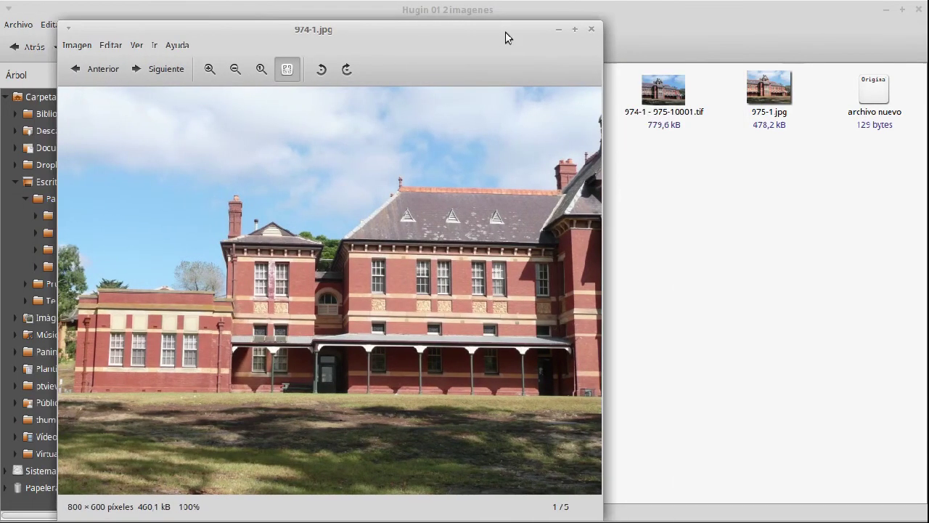
click(170, 73)
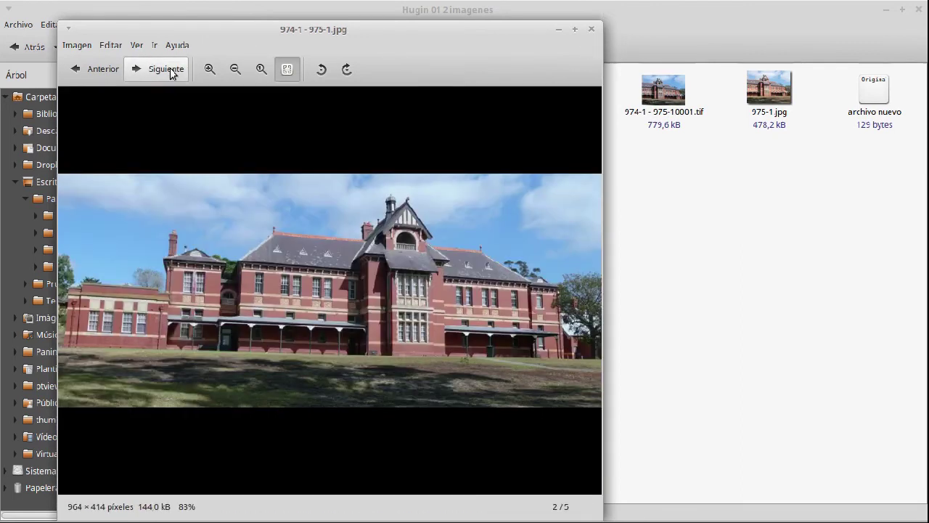
click(94, 71)
click(166, 69)
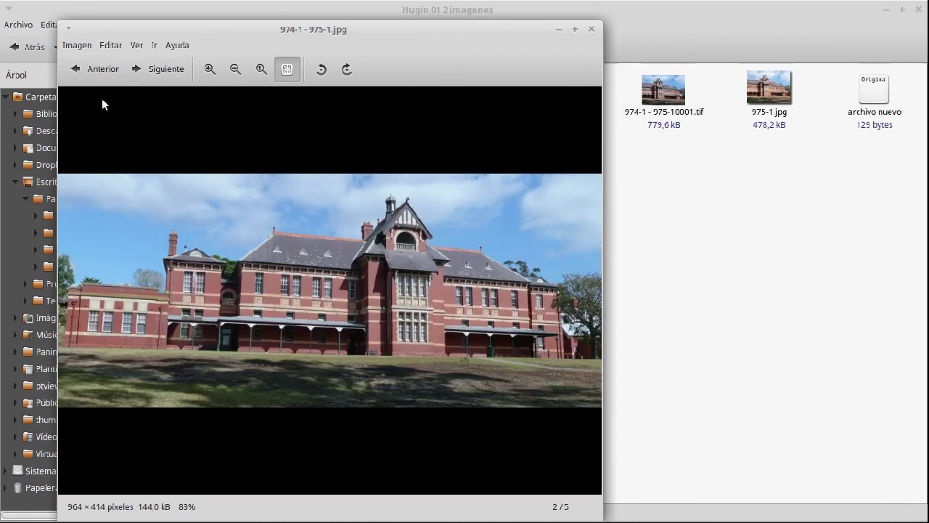
Compare the intermediate images 974-1 - 975-10000.tif and 974-1 - 975-10001.tif, view 975-1.jpg, and close the image viewer
click(171, 75)
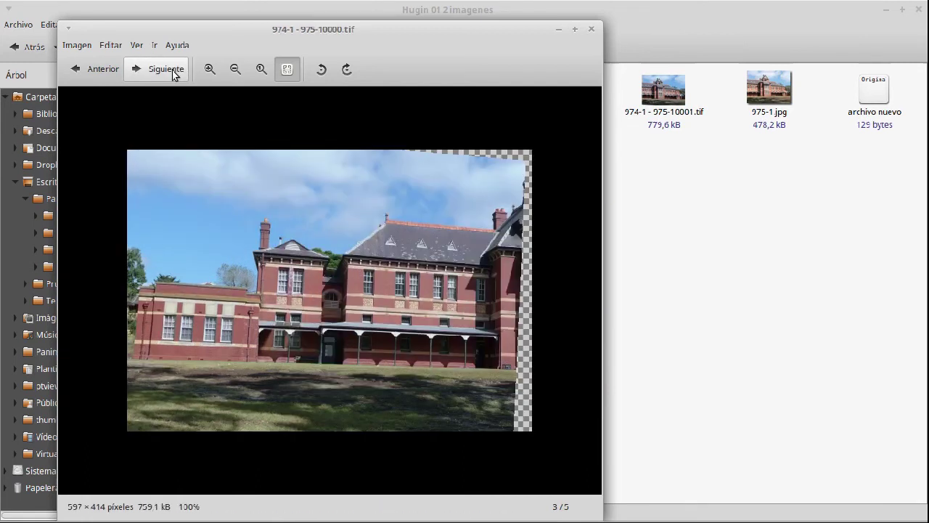
click(173, 74)
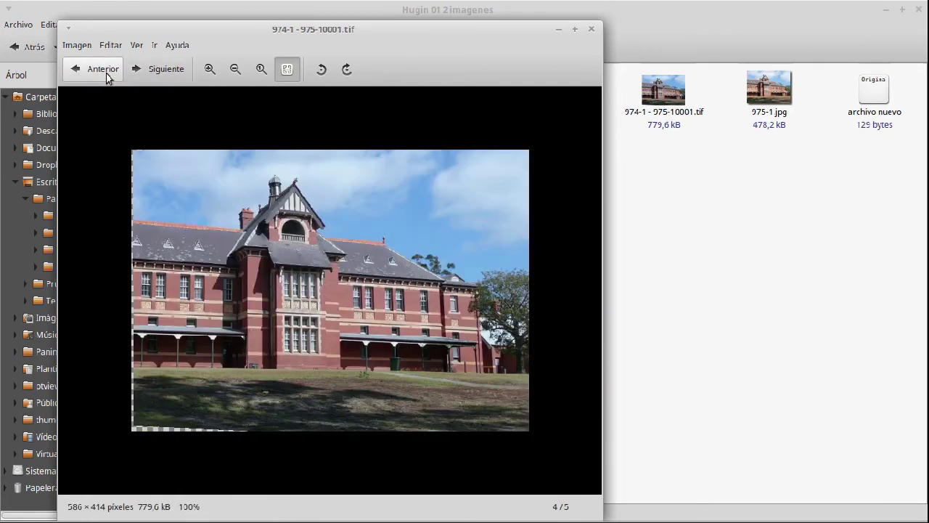
click(105, 72)
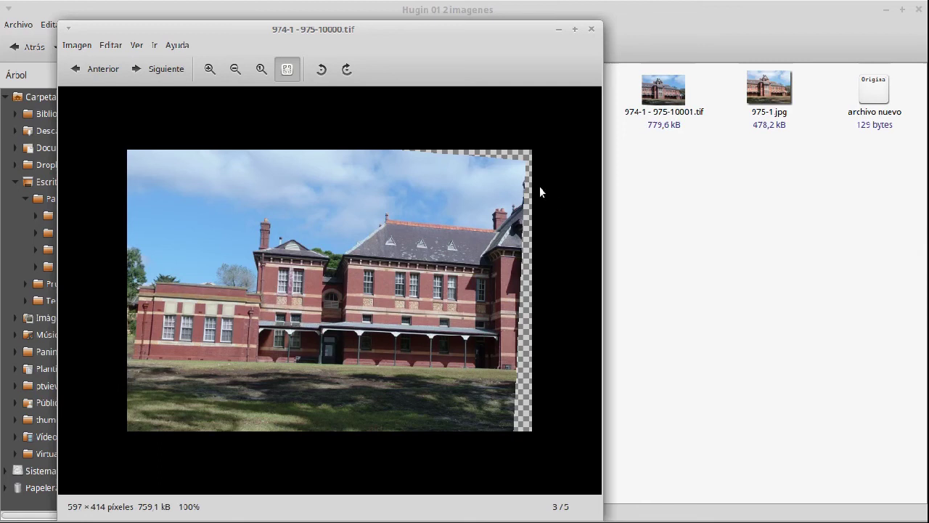
click(166, 69)
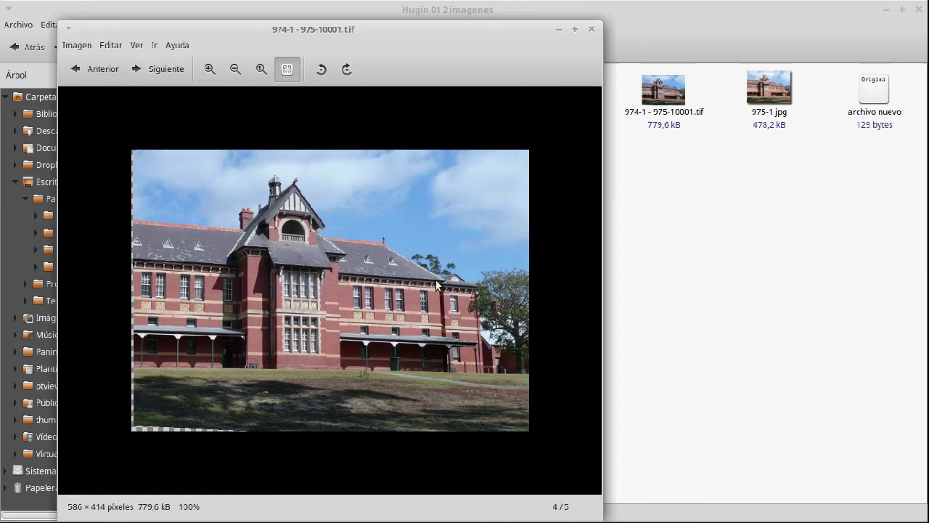
click(162, 73)
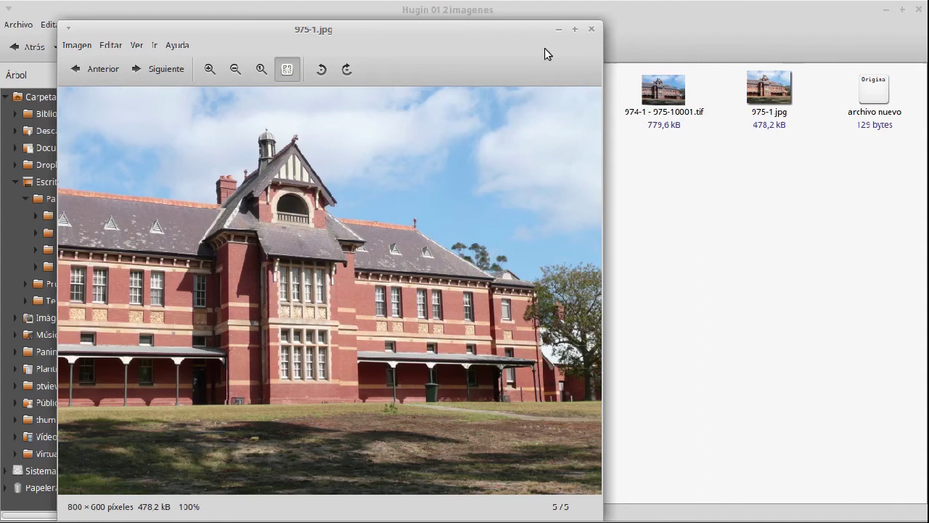
click(591, 31)
Open the project file 974-1 - 975-1.pto in notepad and examine its image lines, control points and Hugin options
click(457, 90)
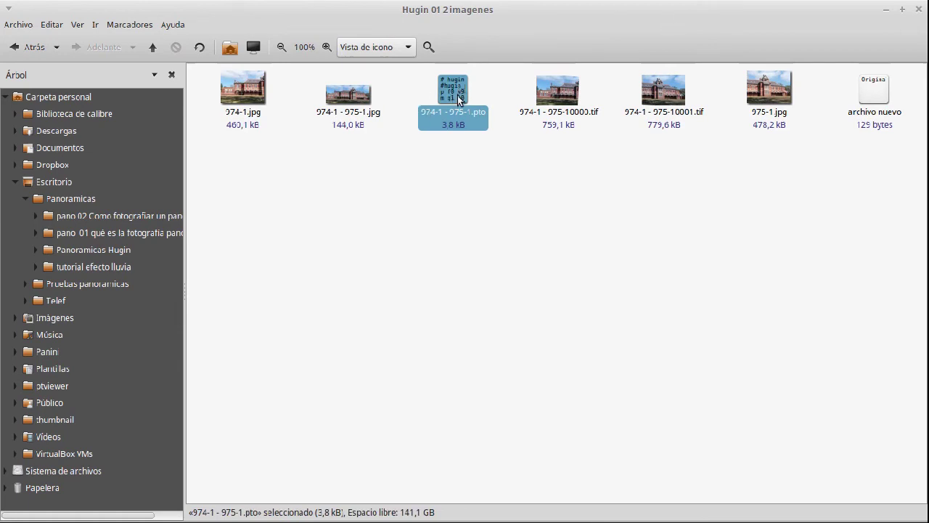
right_click(458, 98)
mouse_move(494, 129)
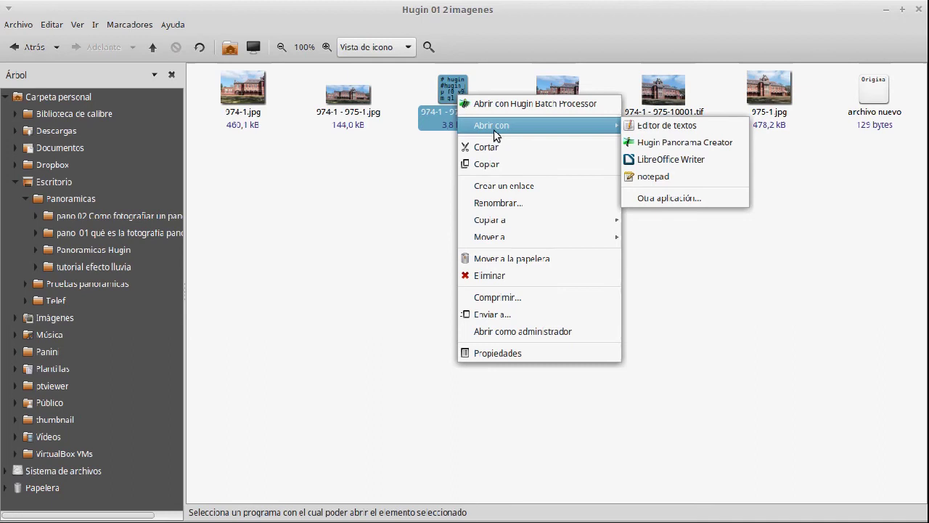
click(680, 181)
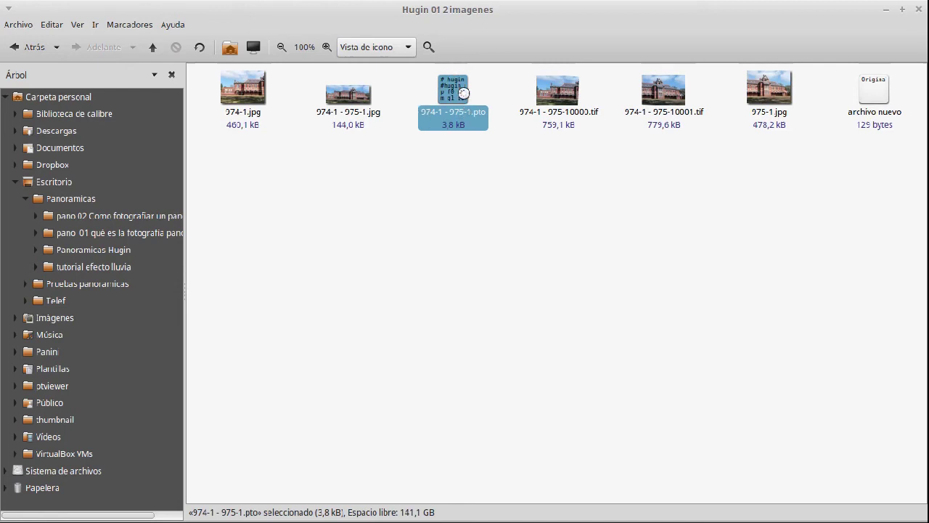
mouse_move(452, 515)
click(919, 10)
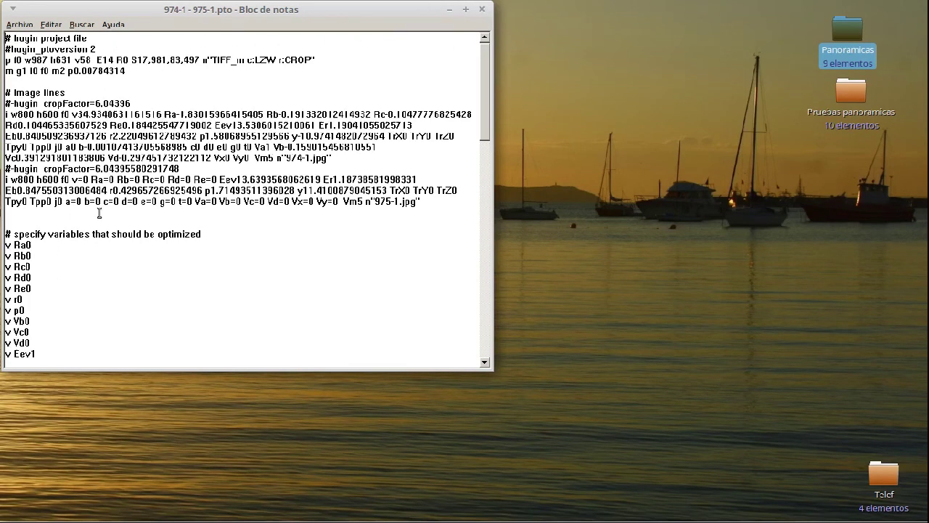
scroll(156, 191, down, 15)
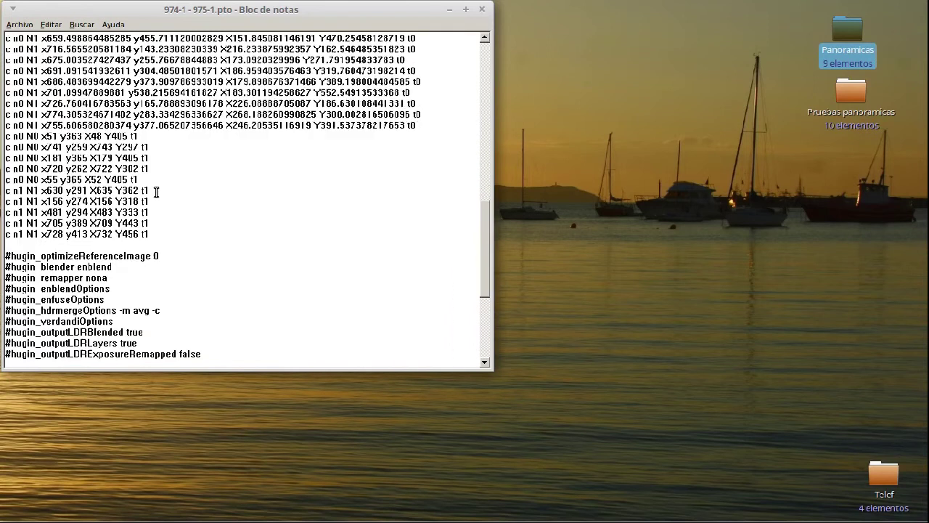
scroll(156, 191, down, 2)
Switch back to the 974-1 - 975-1.pto project in Hugin and open the program preferences
mouse_move(619, 515)
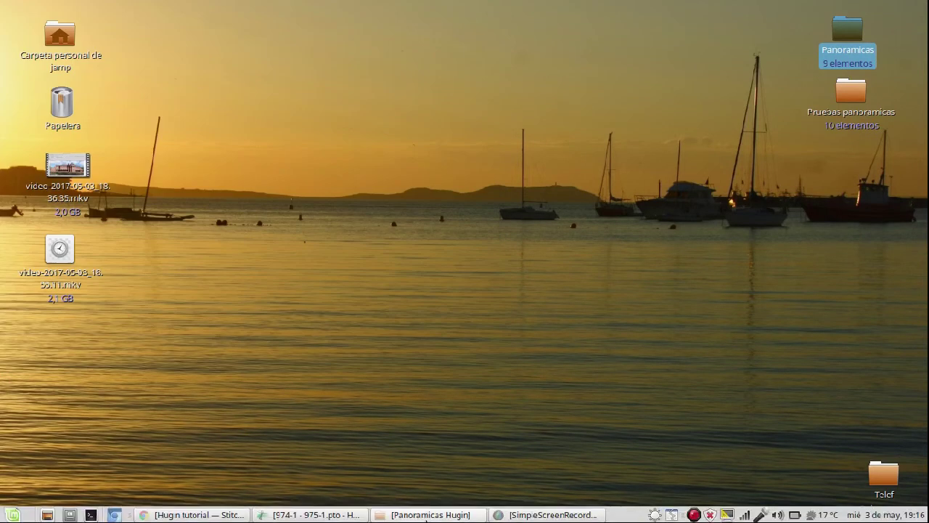
click(510, 515)
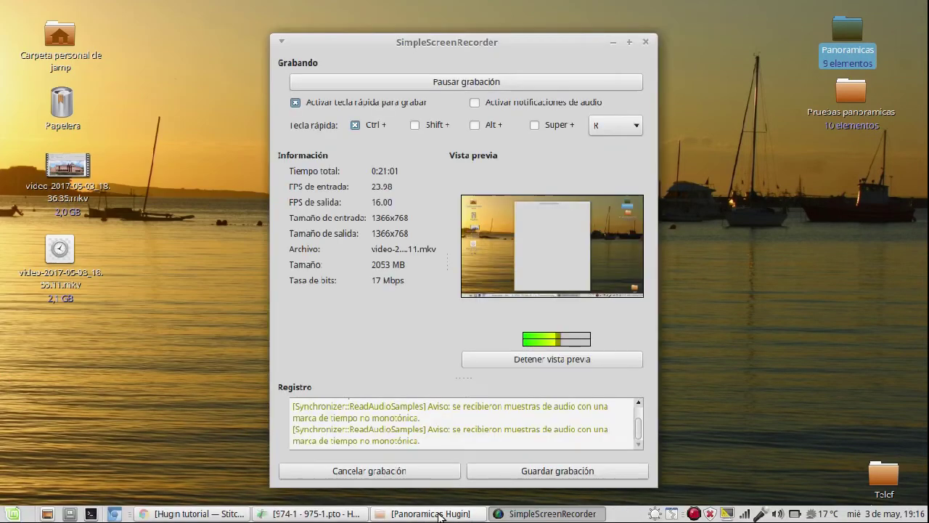
click(392, 514)
click(314, 514)
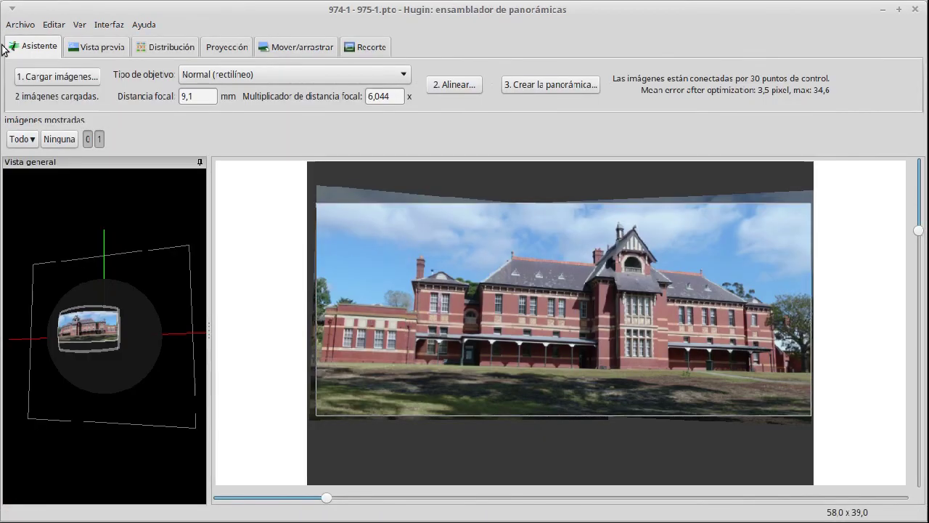
click(55, 23)
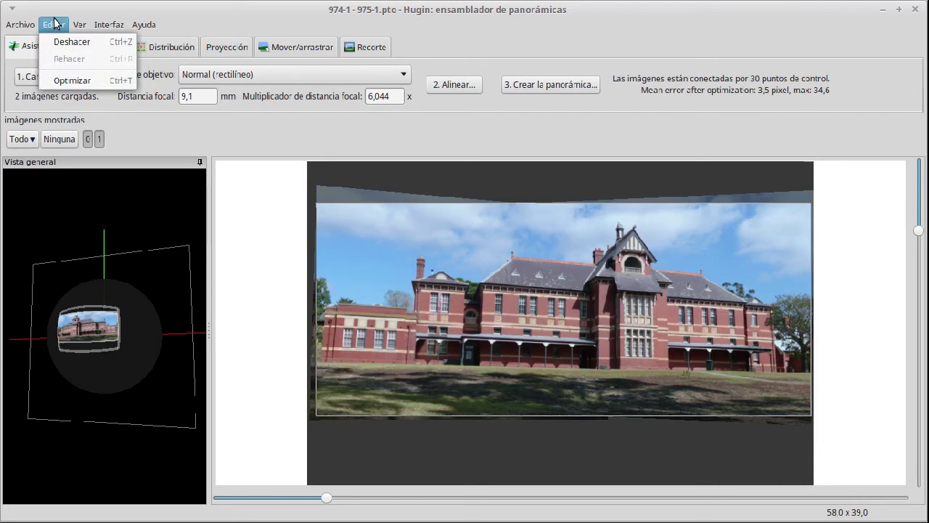
mouse_move(97, 23)
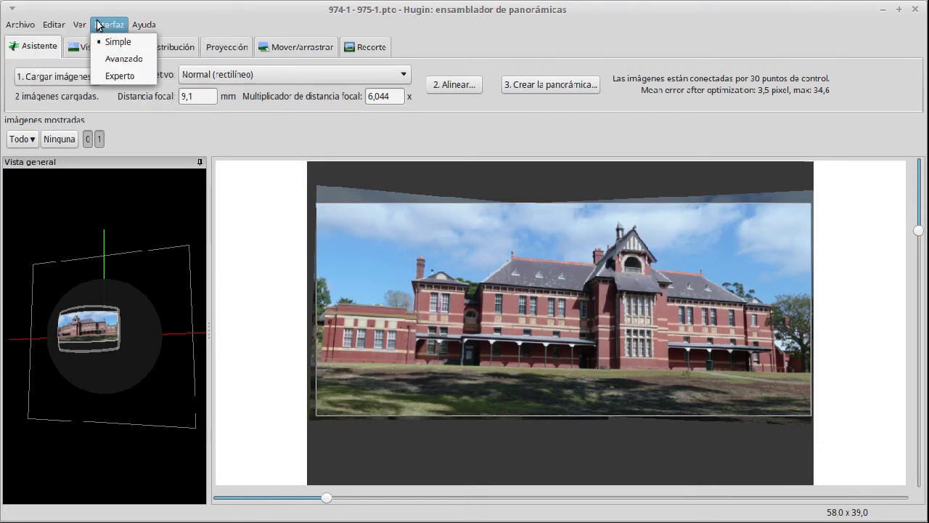
mouse_move(29, 24)
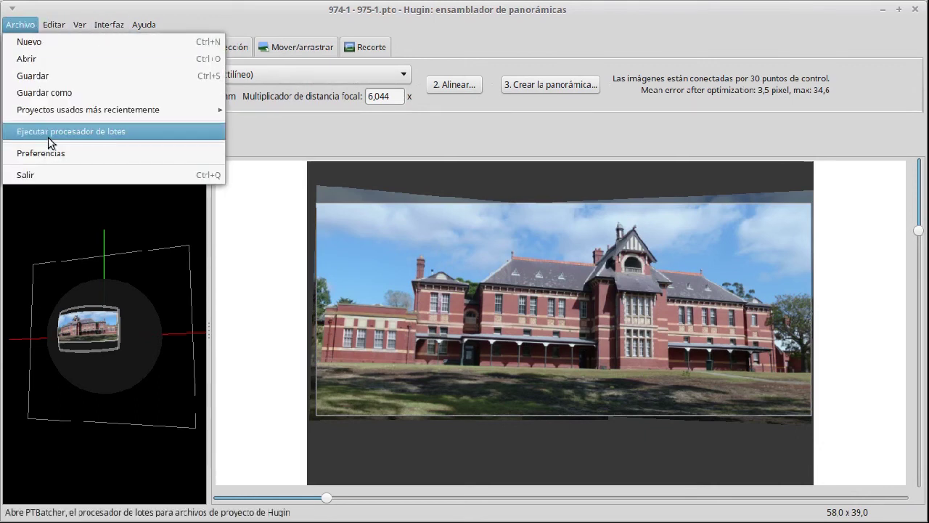
click(31, 153)
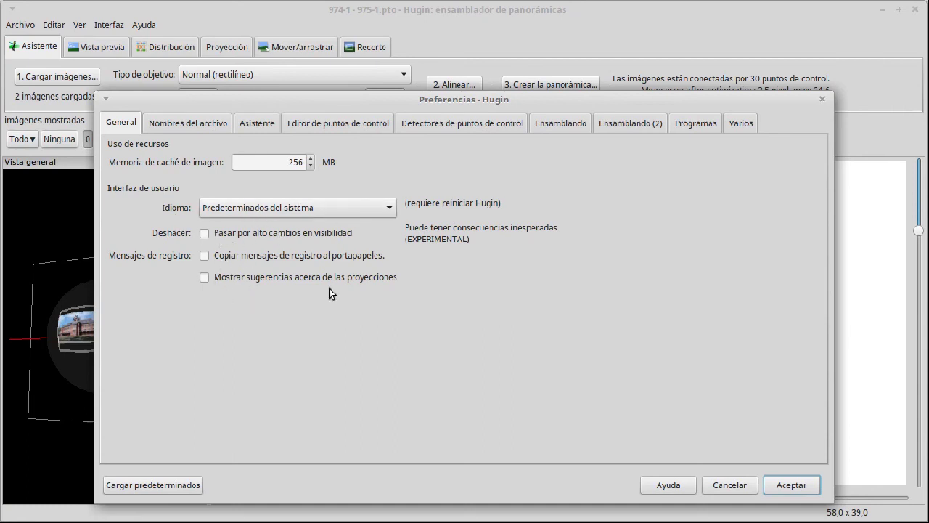
Examine the preferences for file names, the assistant, the control point editor and the control point detectors
click(200, 122)
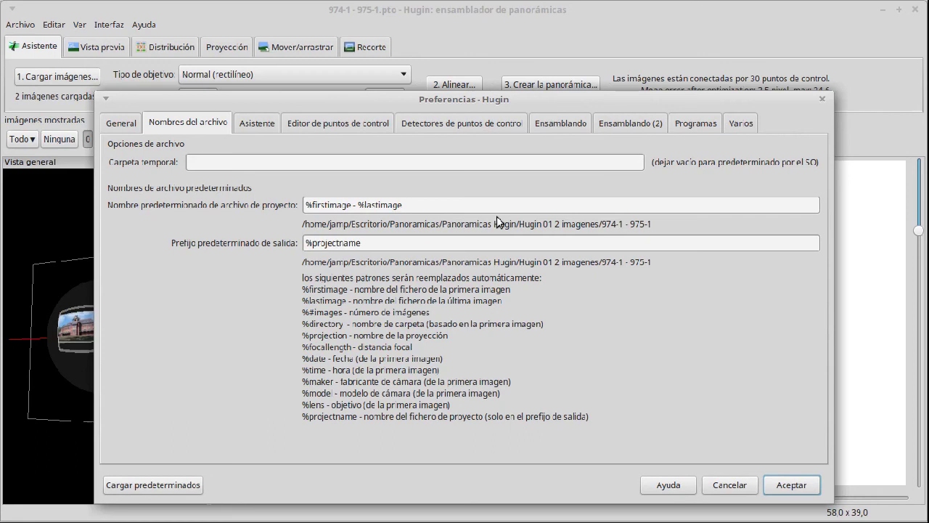
click(267, 128)
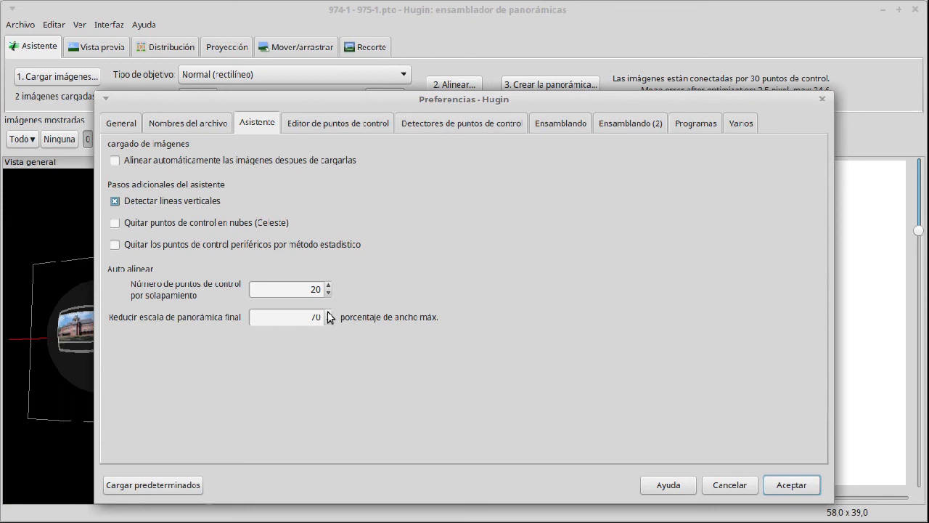
click(350, 127)
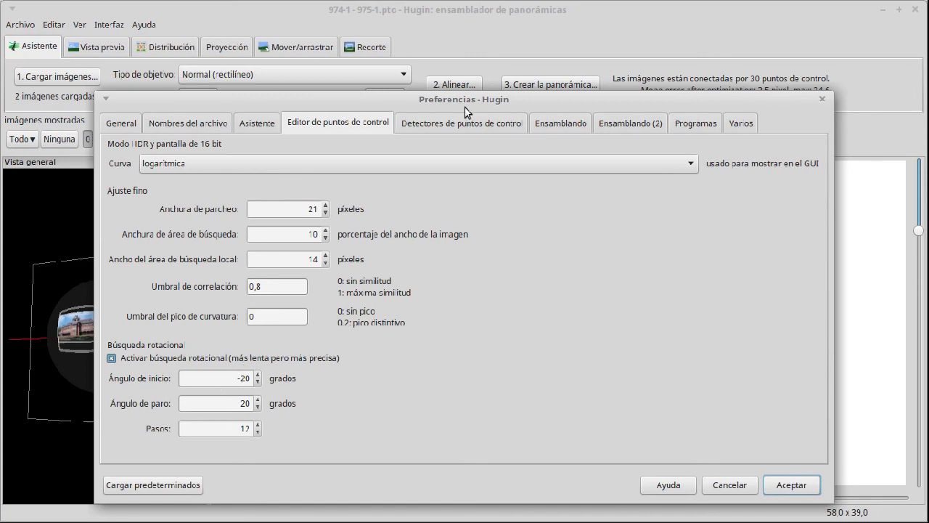
click(480, 122)
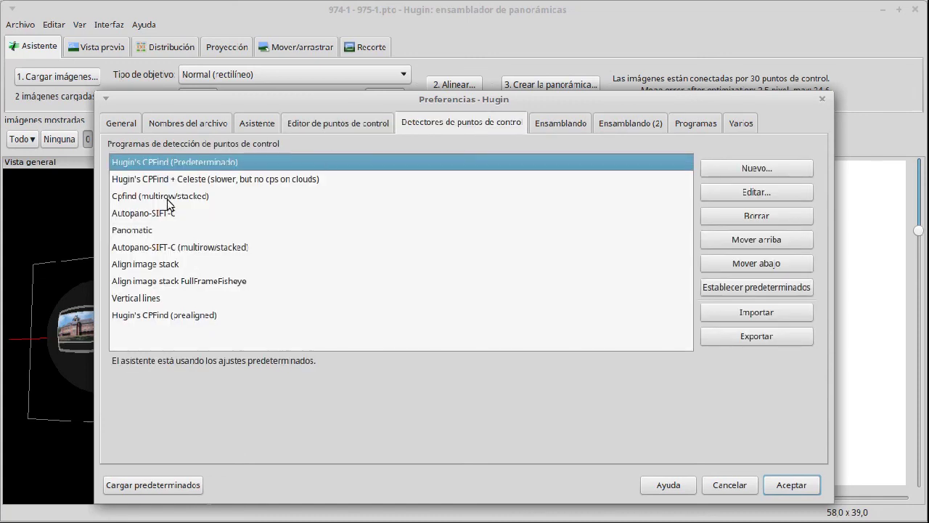
Examine the stitching preferences, including the default file format choices, then the ExifTool, Nona, Enblend, Enfuse and miscellaneous settings
click(574, 122)
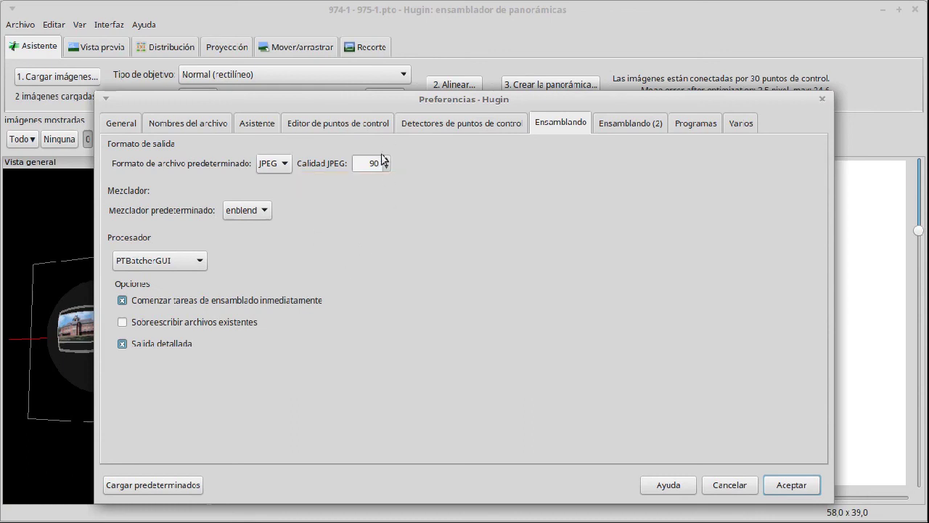
click(282, 164)
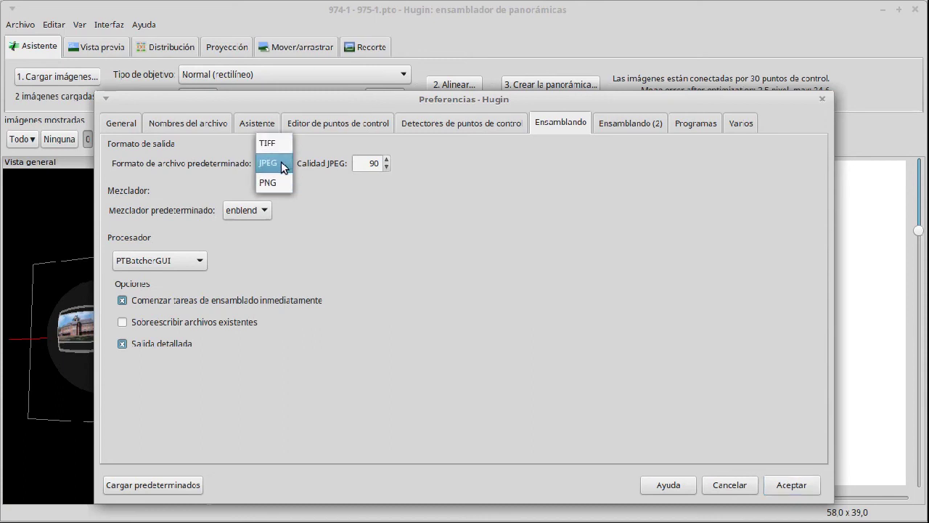
click(417, 224)
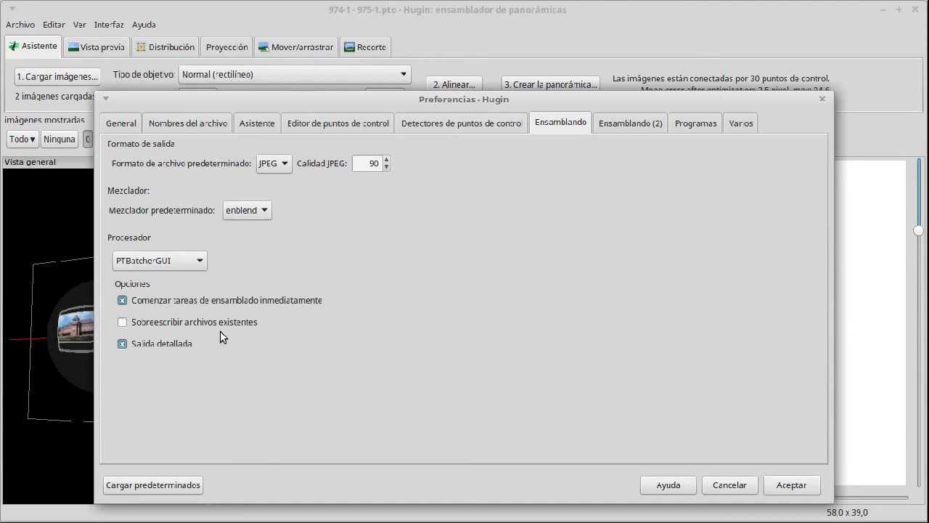
click(645, 123)
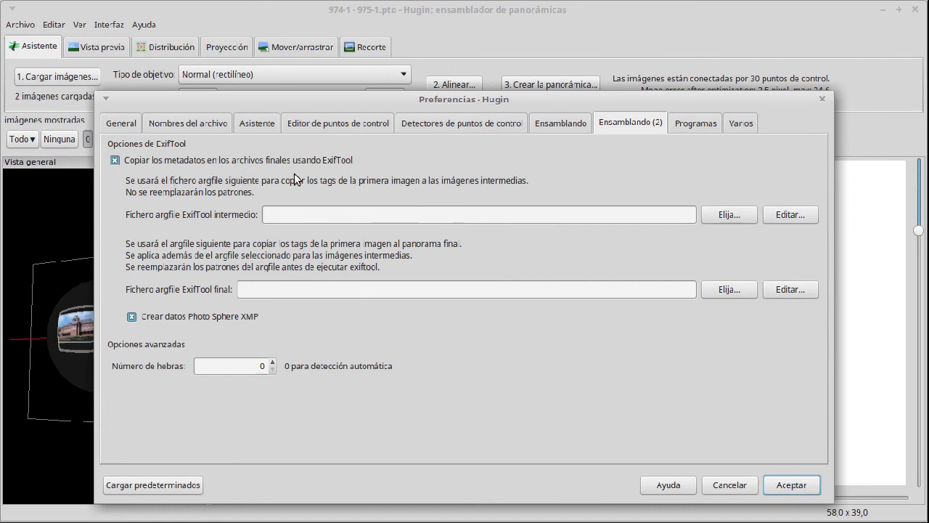
click(697, 124)
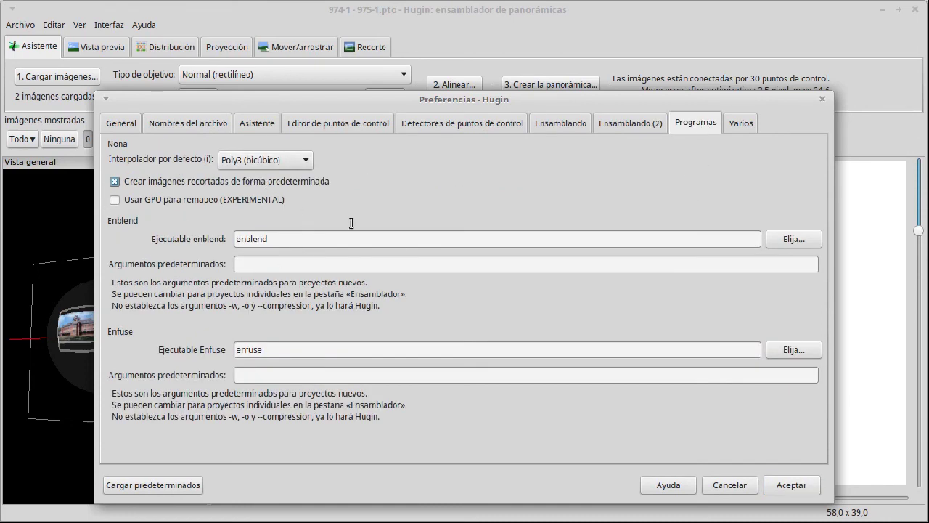
click(742, 123)
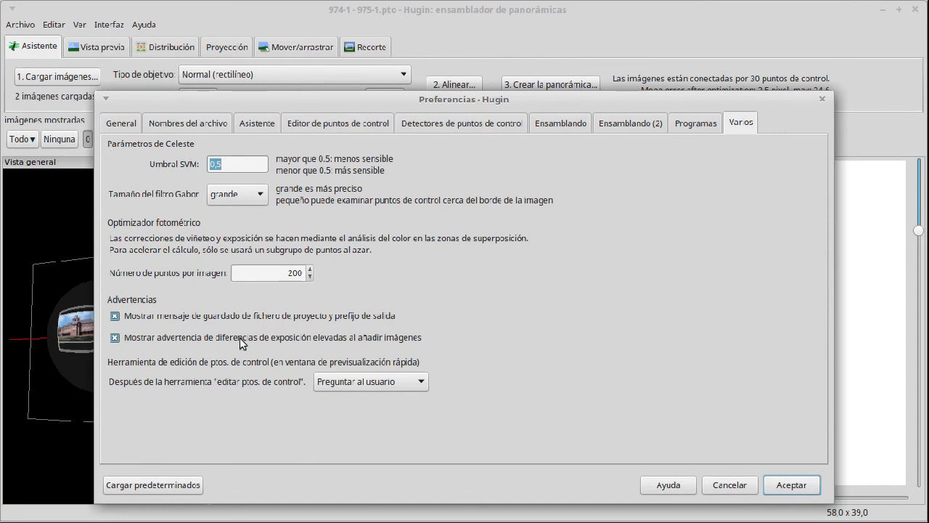
Recheck the control point editor, stitching, detector and assistant preferences, and accept the preferences dialog
click(330, 125)
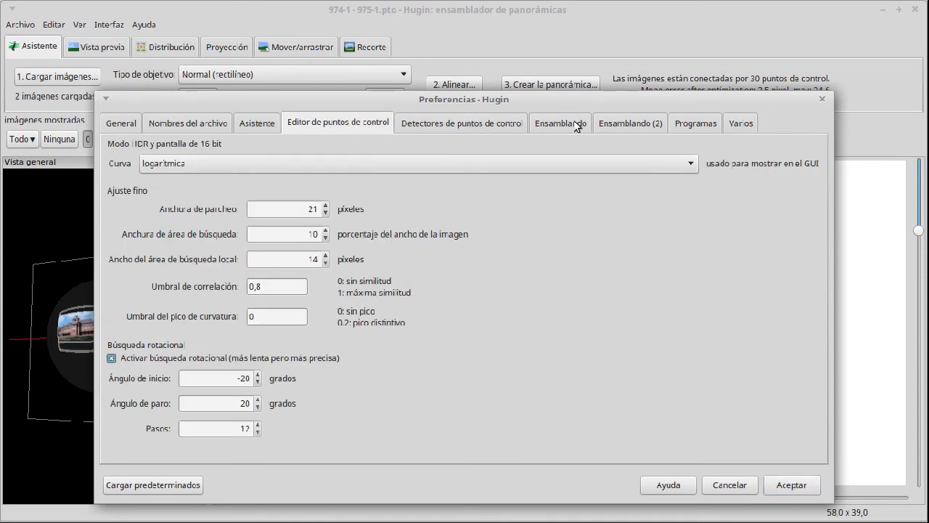
click(652, 123)
click(566, 123)
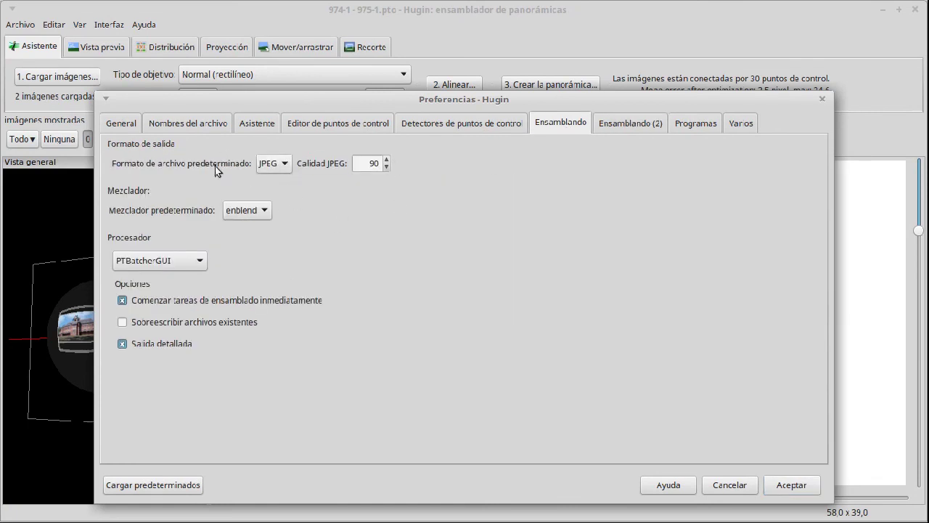
click(494, 131)
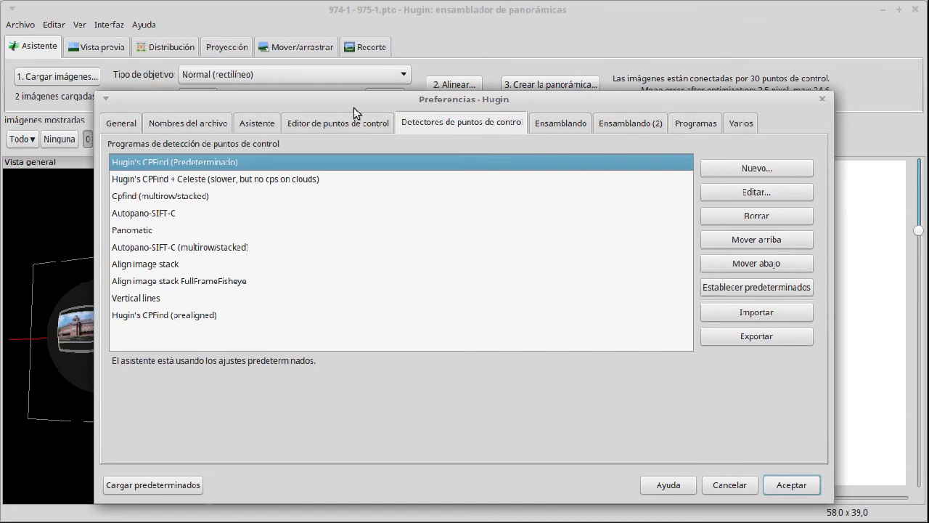
click(334, 129)
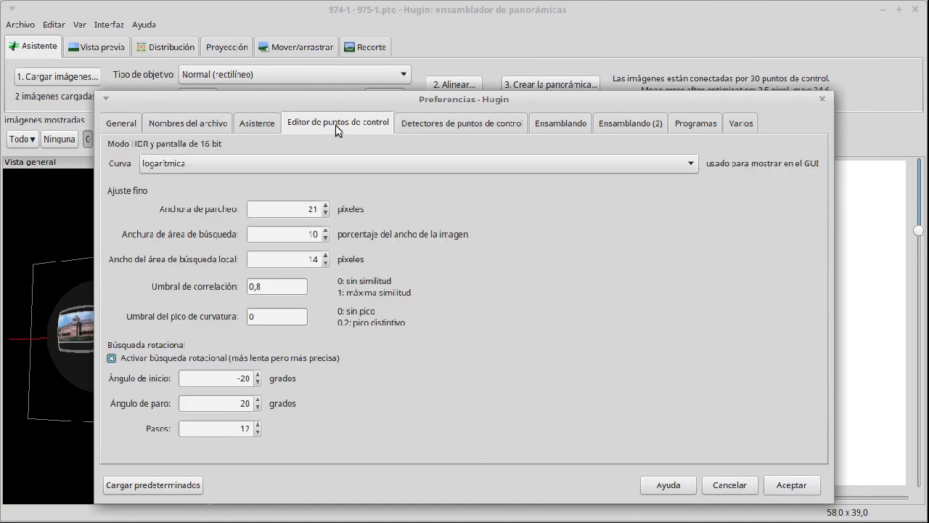
click(257, 124)
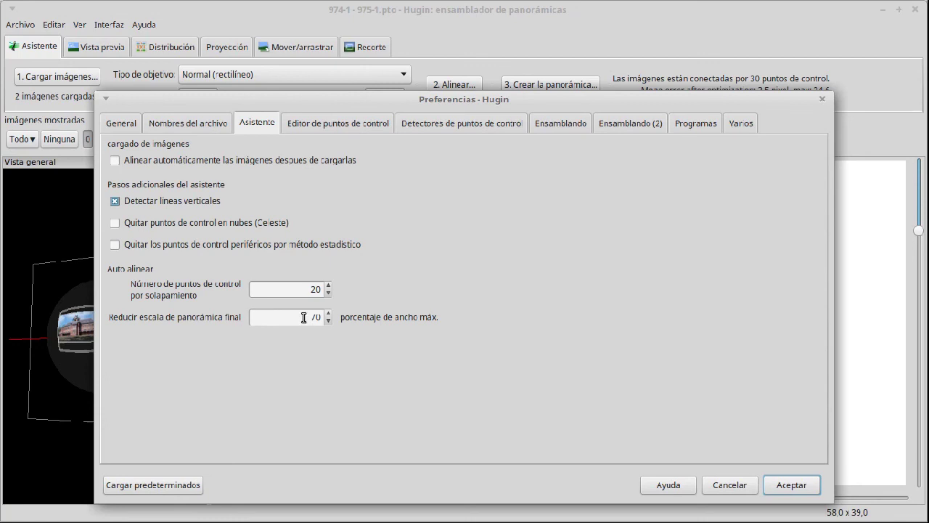
click(812, 491)
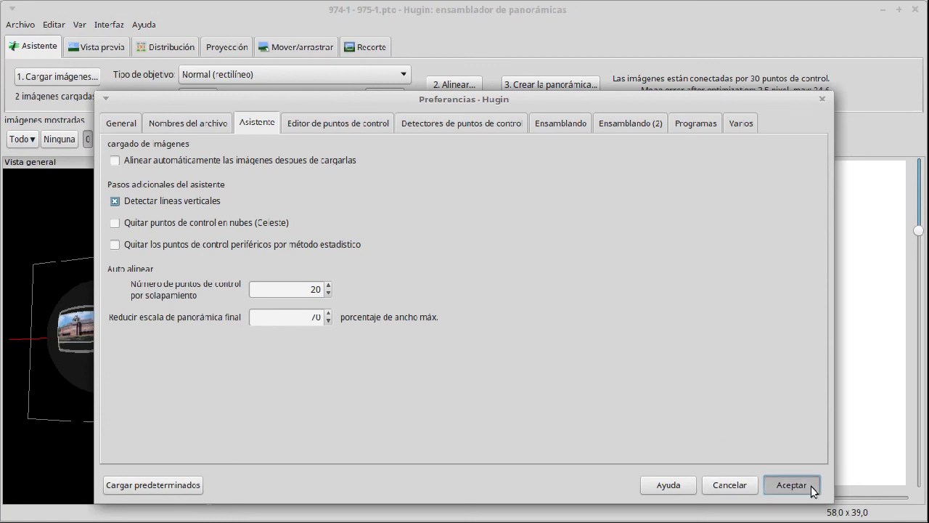
Minimize Hugin, open the folder Hugin 01 2 imagenes in the file manager, and view the panorama 974-1 - 975-1.jpg in full screen
click(884, 9)
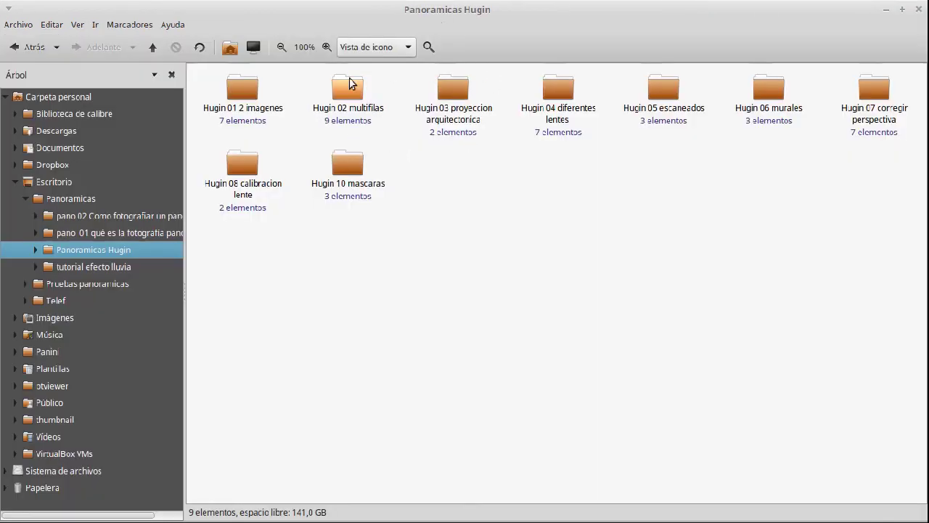
mouse_move(570, 518)
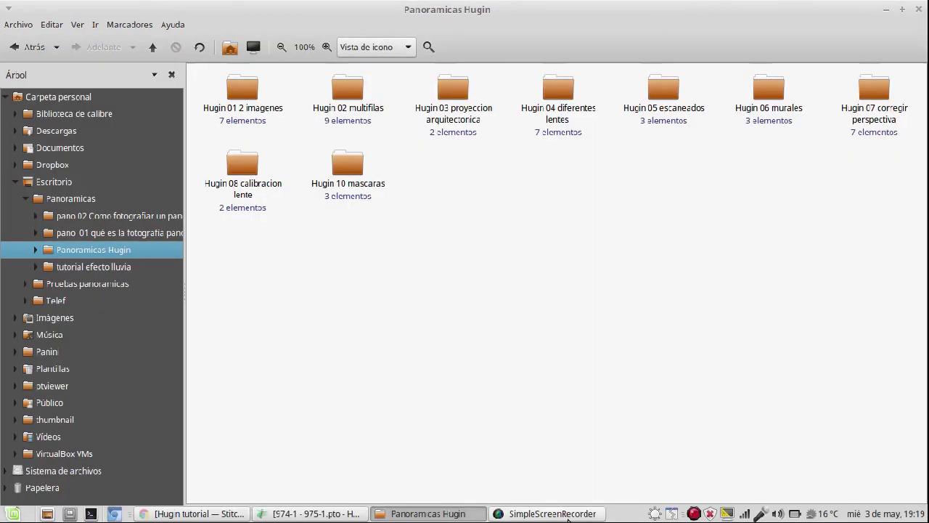
double_click(244, 93)
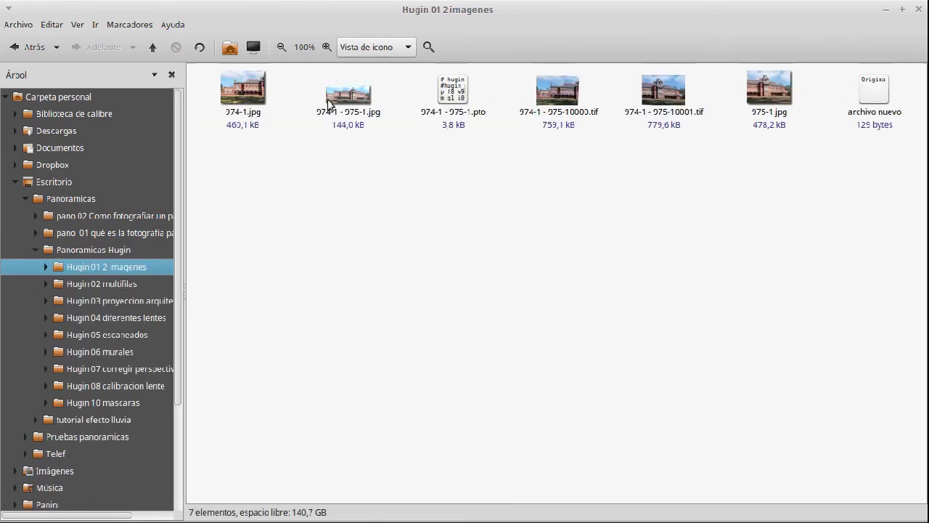
double_click(346, 97)
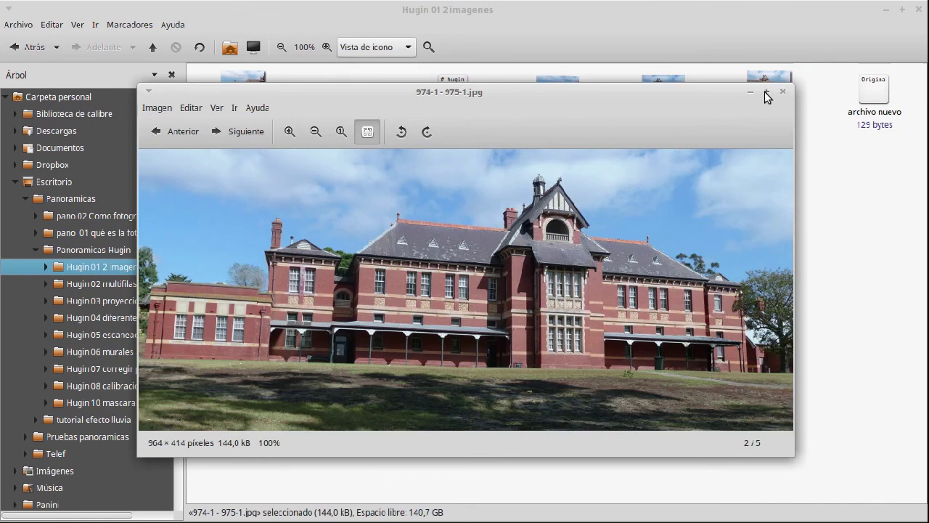
click(766, 92)
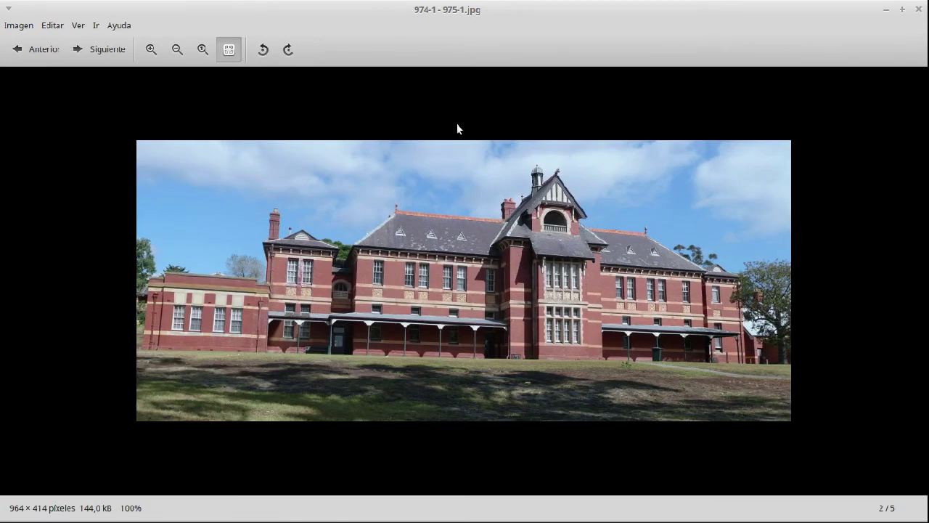
double_click(457, 129)
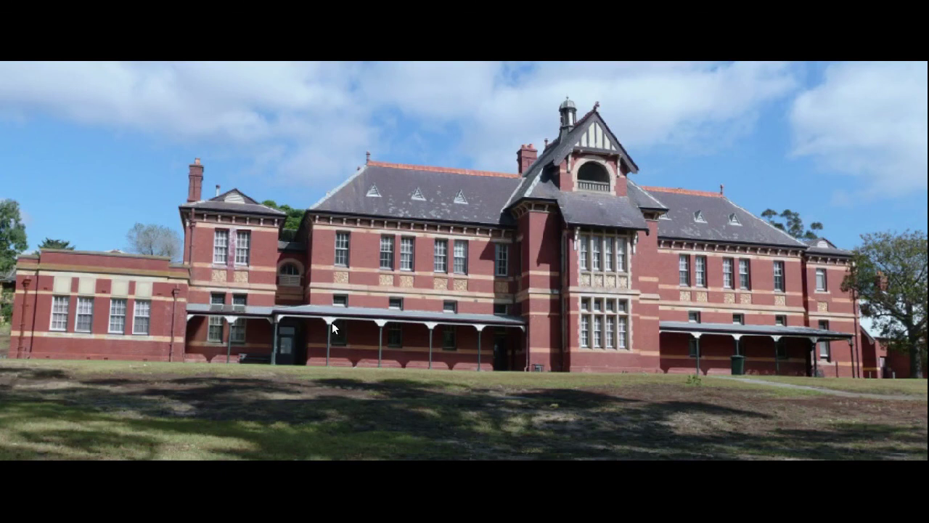